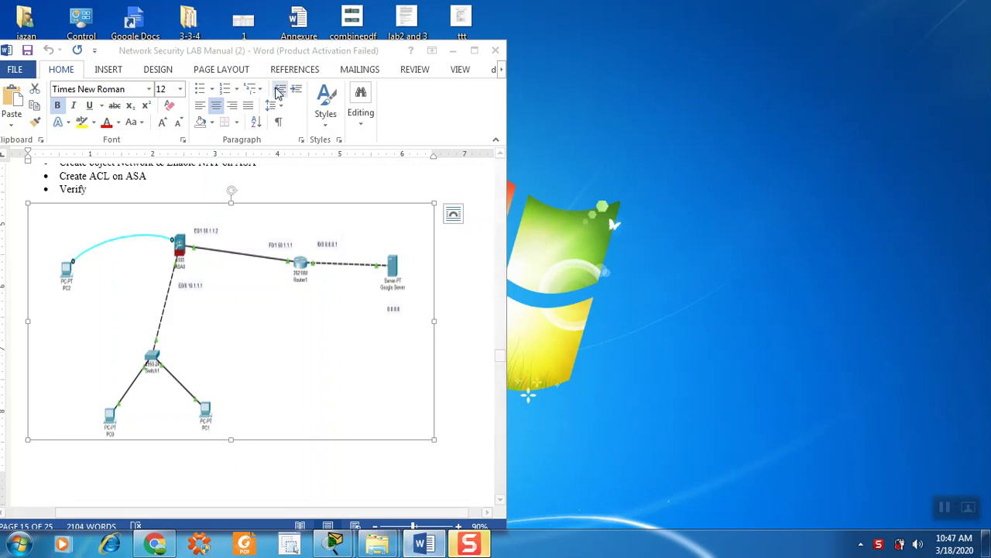
- Move the Word lab manual window right and restore it to a half-screen window
left_click_drag(268, 53, 764, 60)
left_click(502, 73)
double_click(730, 62)
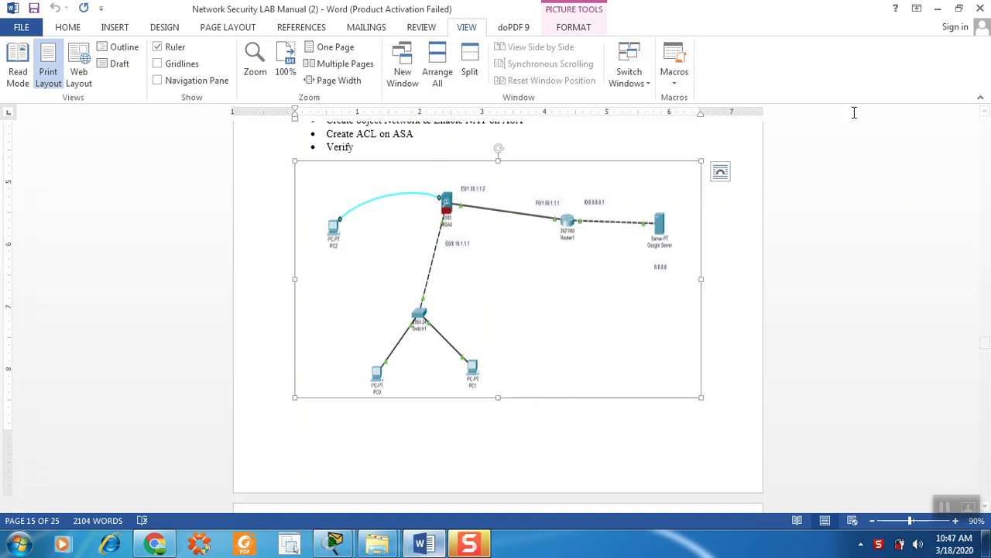
left_click(959, 9)
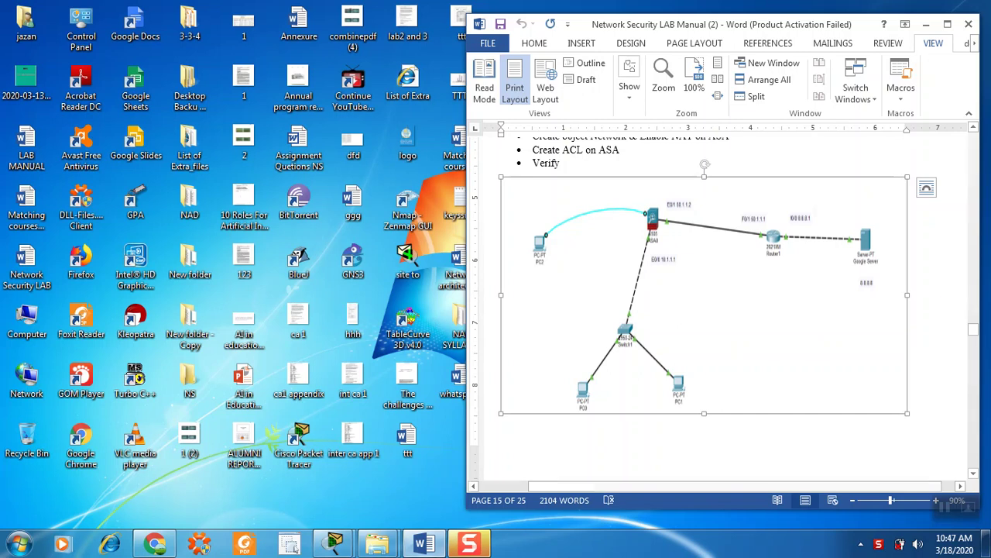
- Bring forward the Packet Tracer window holding Router0, beside the lab manual
mouse_move(343, 546)
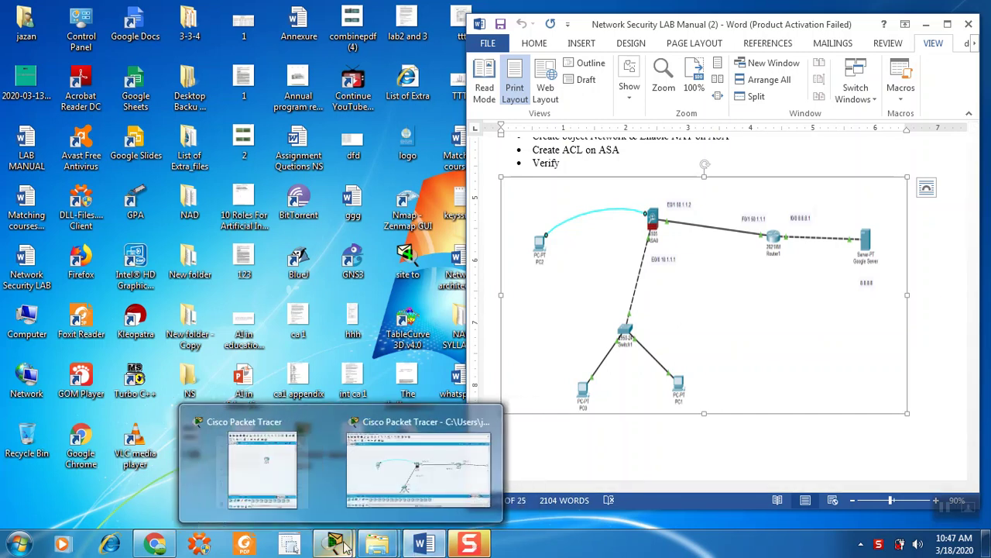
mouse_move(374, 468)
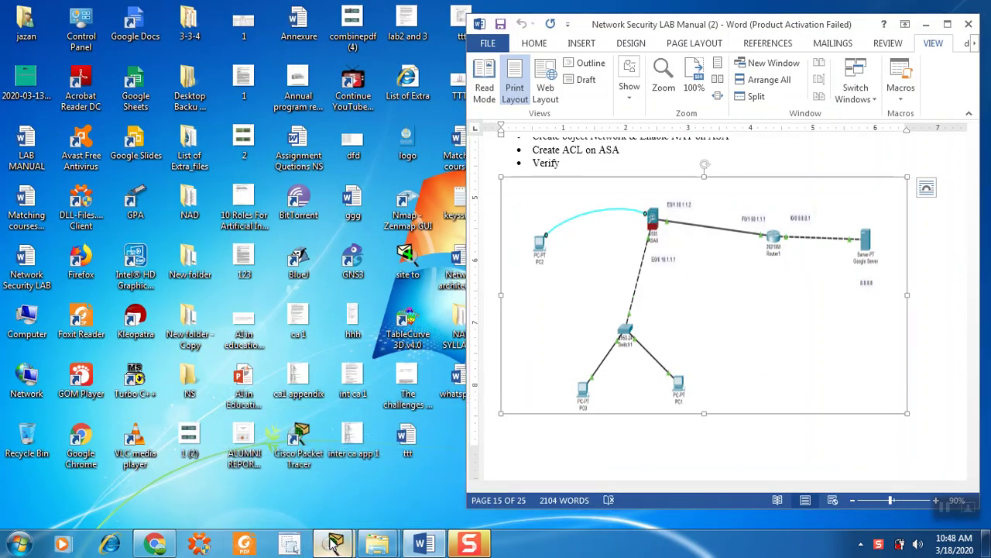
mouse_move(286, 457)
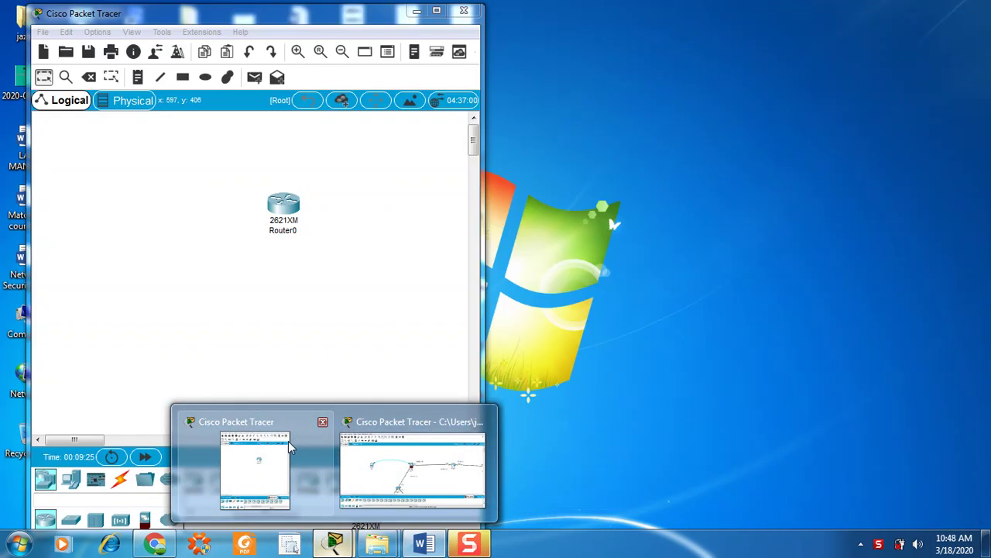
left_click(289, 447)
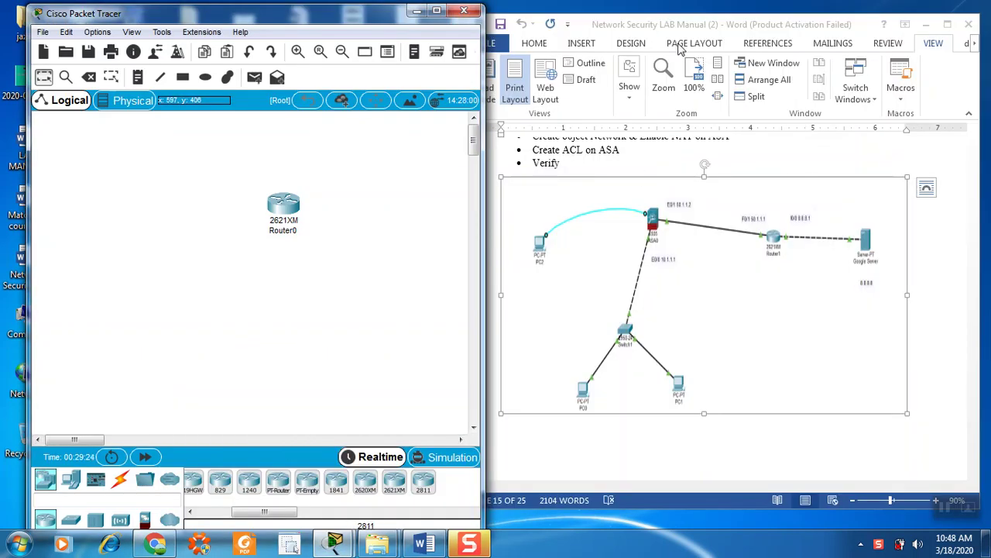
- Place an ASA 5505 firewall left of Router0 and nudge Router0 into position
left_click_drag(678, 24, 710, 18)
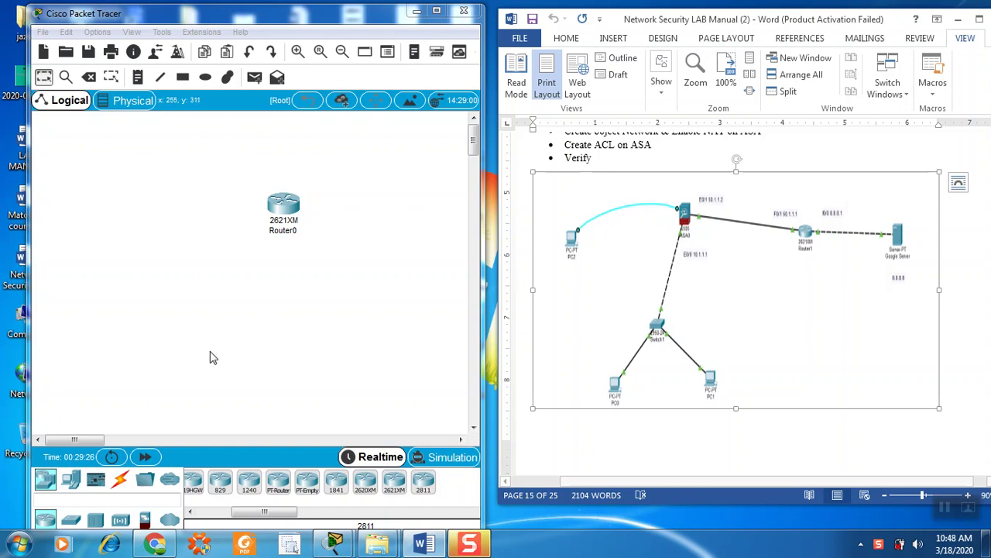
left_click(278, 223)
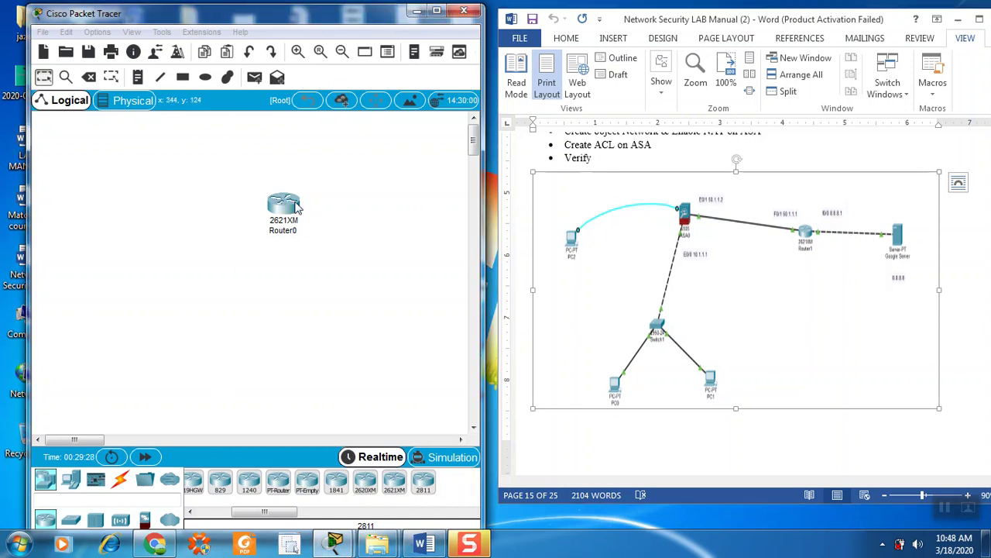
left_click_drag(279, 223, 309, 223)
left_click(143, 521)
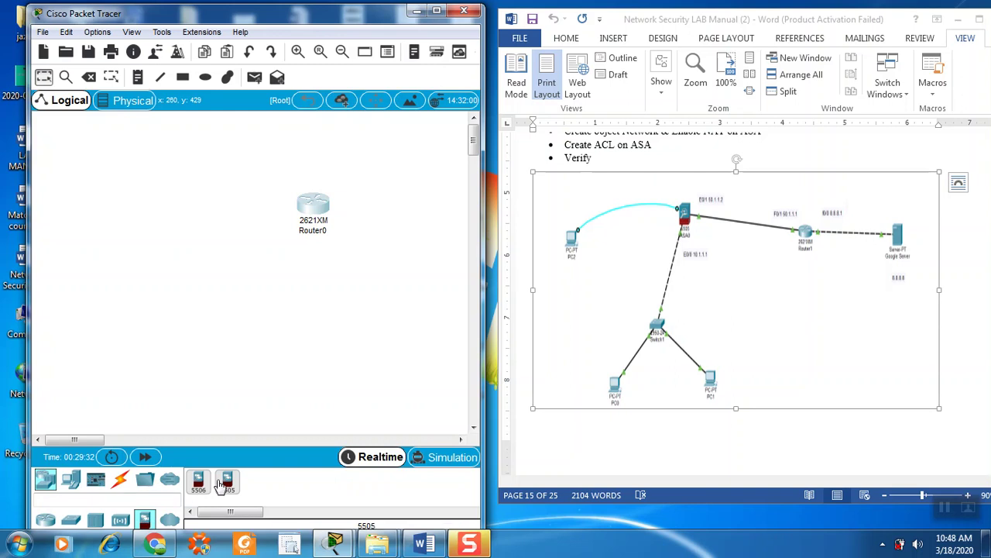
left_click_drag(227, 484, 200, 203)
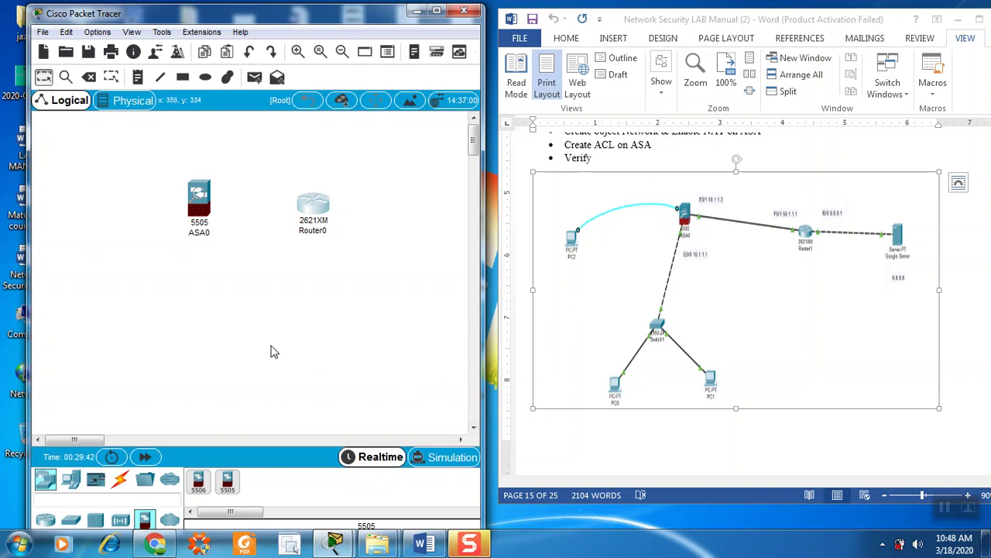
left_click_drag(317, 203, 312, 183)
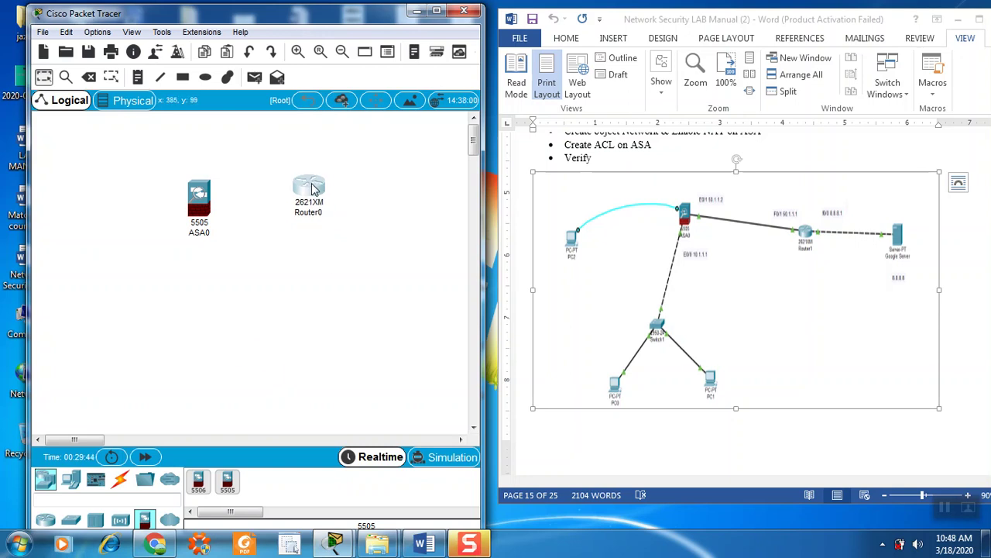
- Add a server below-right of Router0 and PC0 at the upper left
left_click(70, 480)
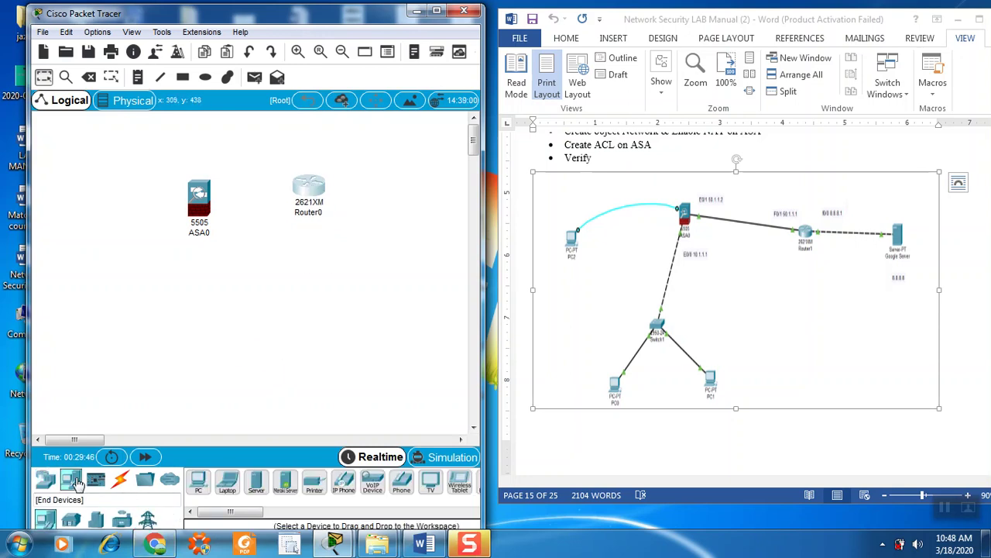
left_click_drag(255, 485, 367, 324)
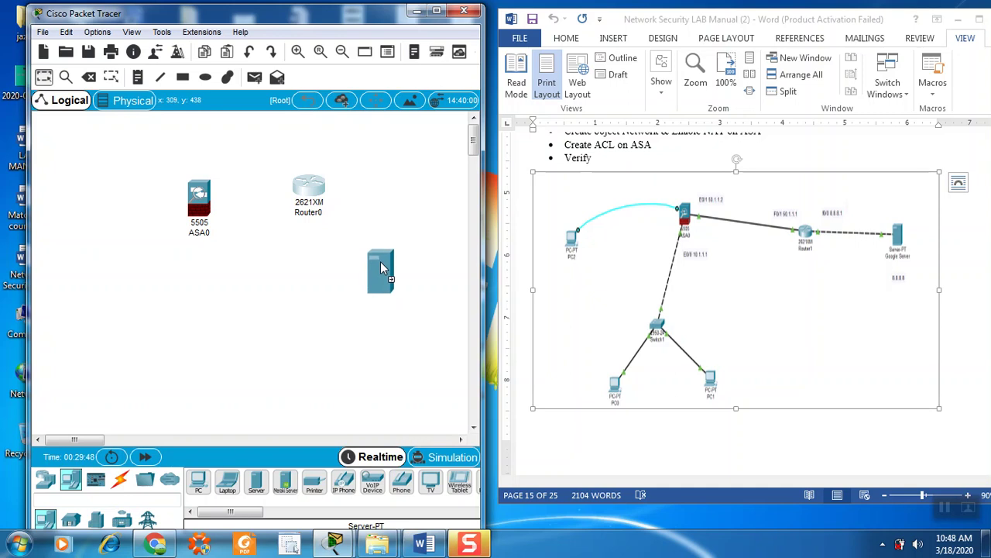
left_click_drag(380, 263, 395, 278)
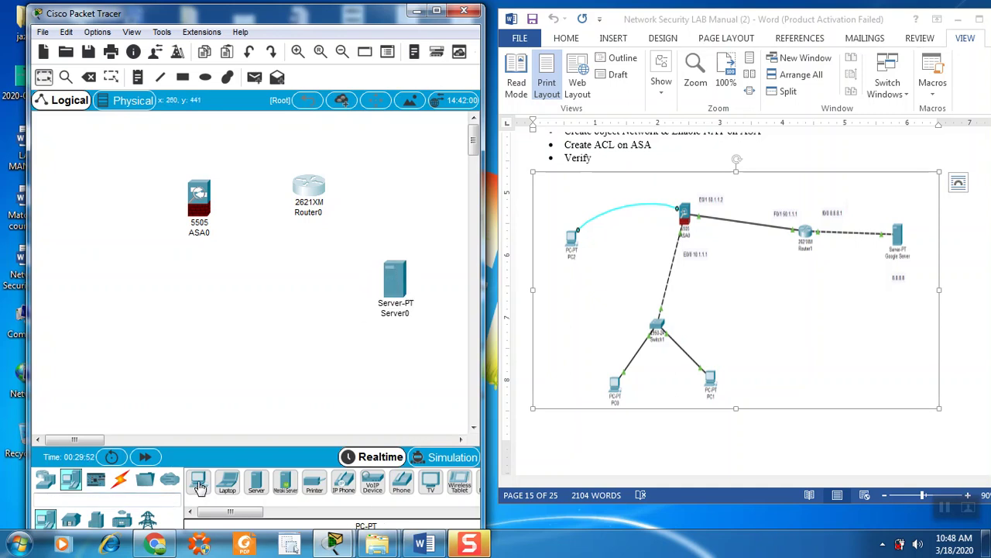
left_click_drag(200, 486, 75, 233)
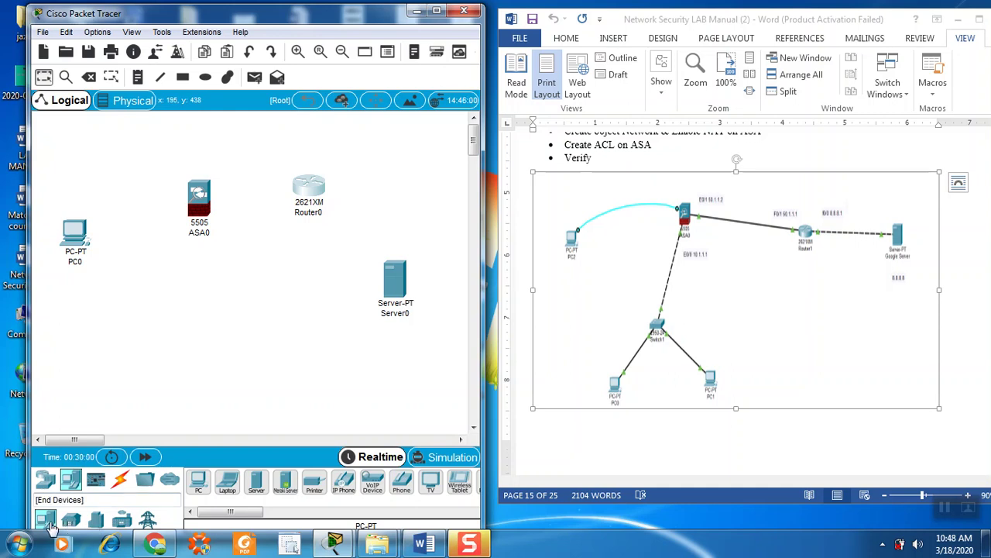
- Add a 2960 switch below the ASA with PC0 and PC1 under it, plus PC2 at upper left
left_click(46, 482)
left_click(70, 519)
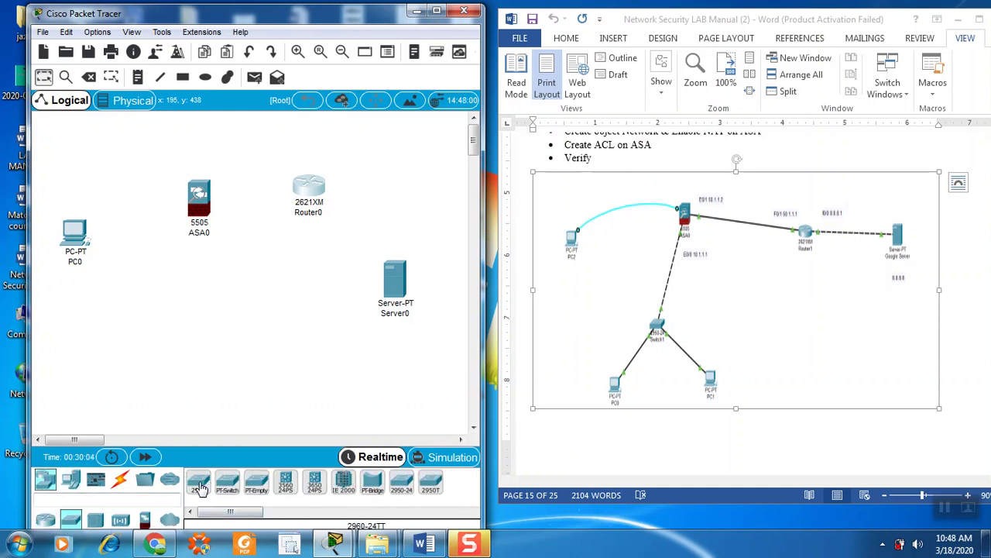
left_click_drag(200, 486, 204, 349)
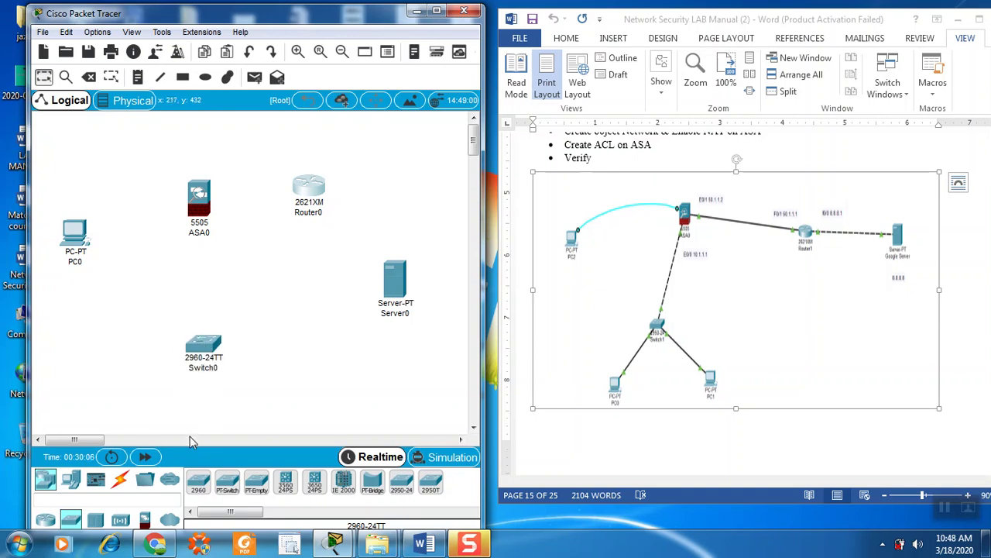
left_click(69, 481)
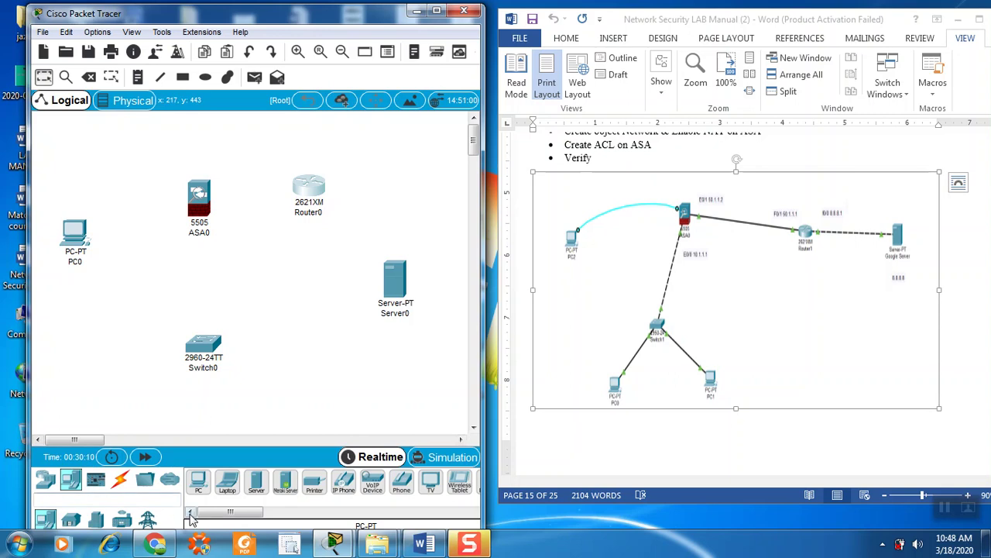
left_click_drag(76, 245, 147, 402)
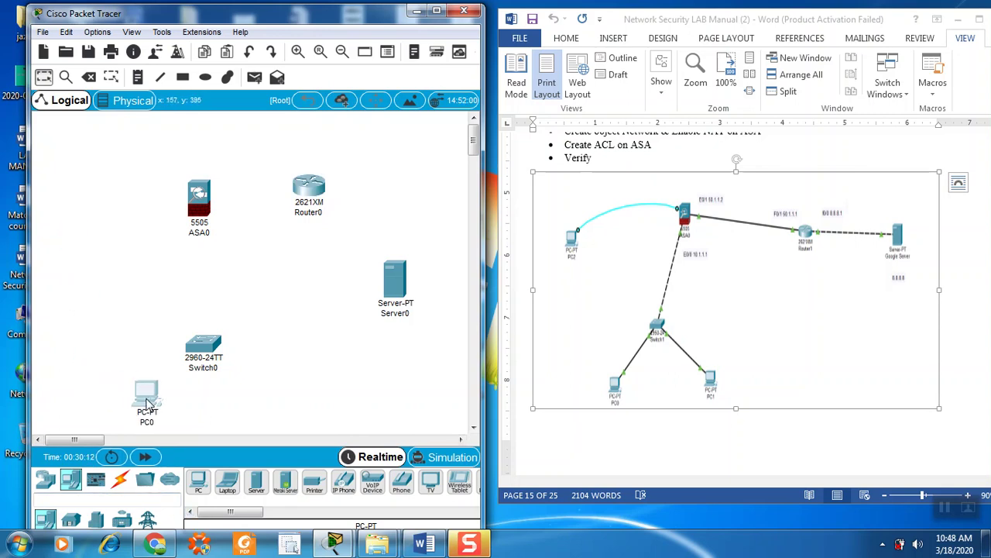
left_click_drag(195, 489, 227, 406)
left_click_drag(209, 350, 196, 321)
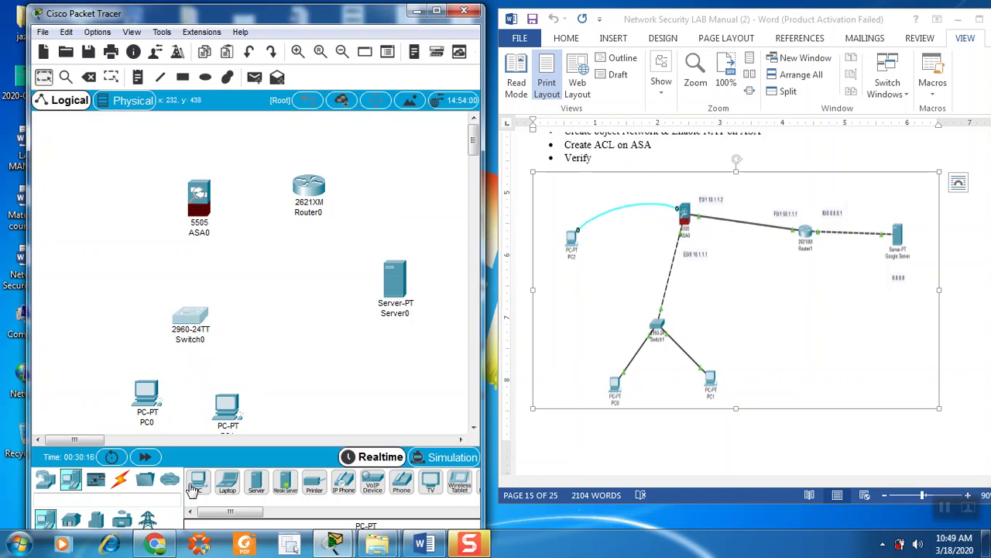
left_click_drag(195, 489, 87, 229)
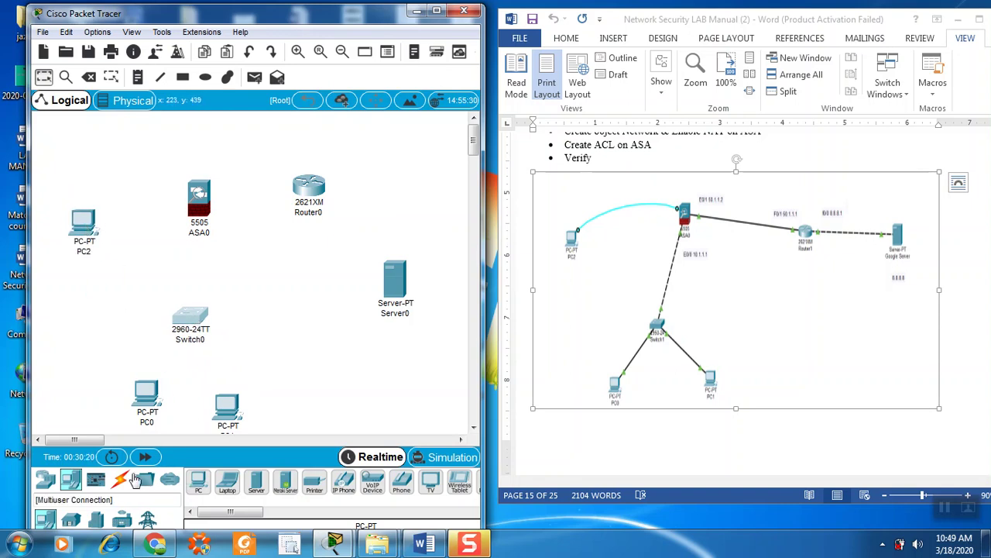
- Cable Switch0 Fa0/1 to PC0 and Fa0/2 to PC1 with straight-through copper
left_click(120, 480)
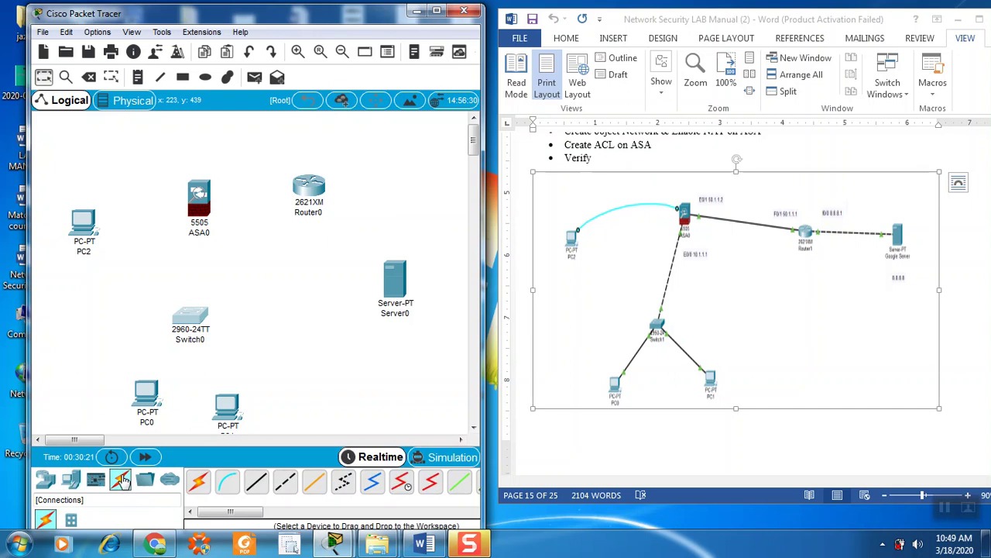
left_click(256, 483)
left_click(183, 320)
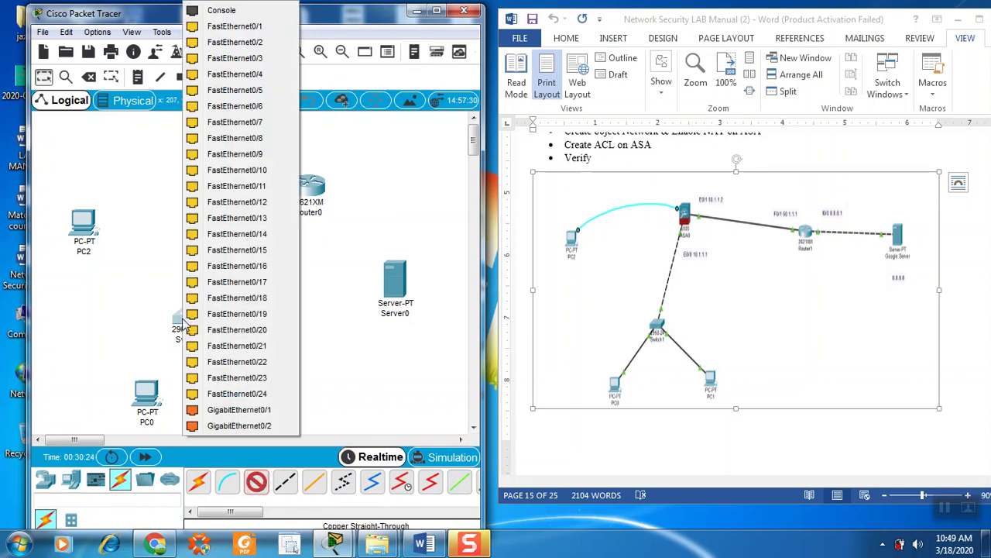
left_click(245, 30)
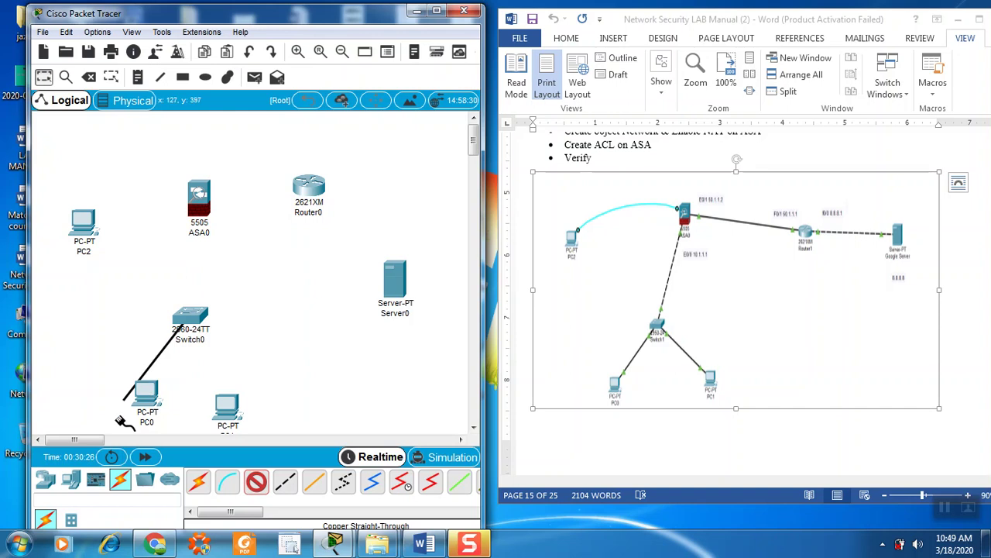
left_click(152, 389)
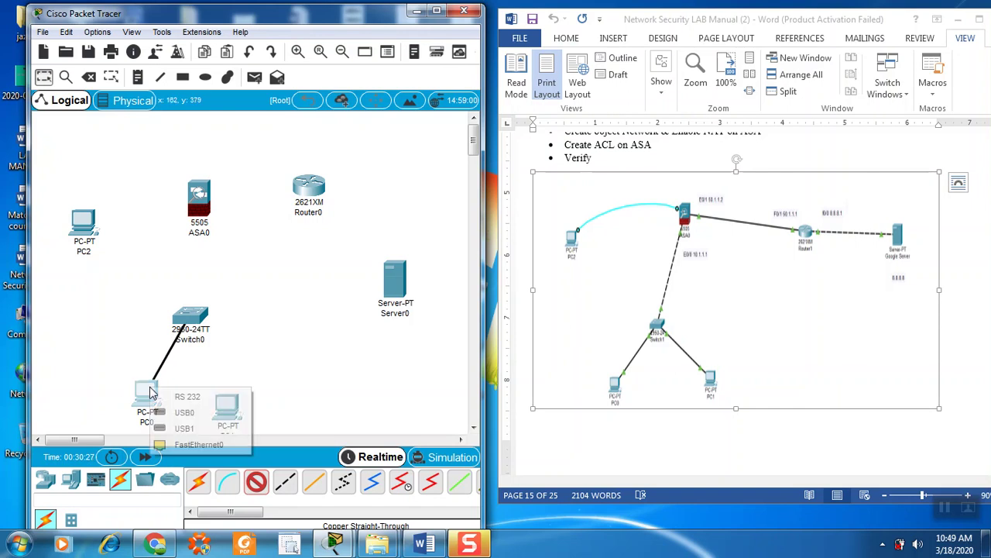
left_click(186, 443)
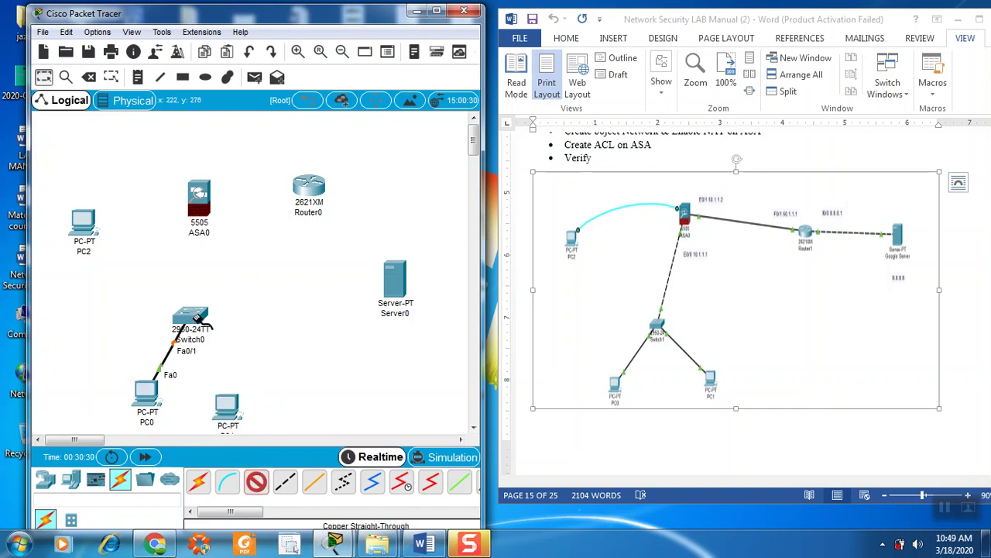
left_click(189, 319)
left_click(256, 28)
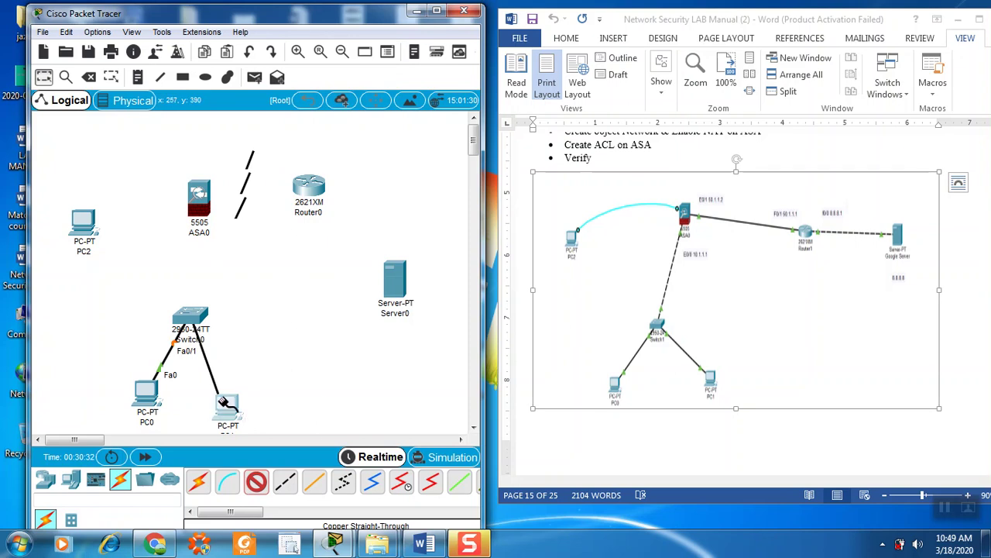
left_click(223, 406)
left_click(236, 451)
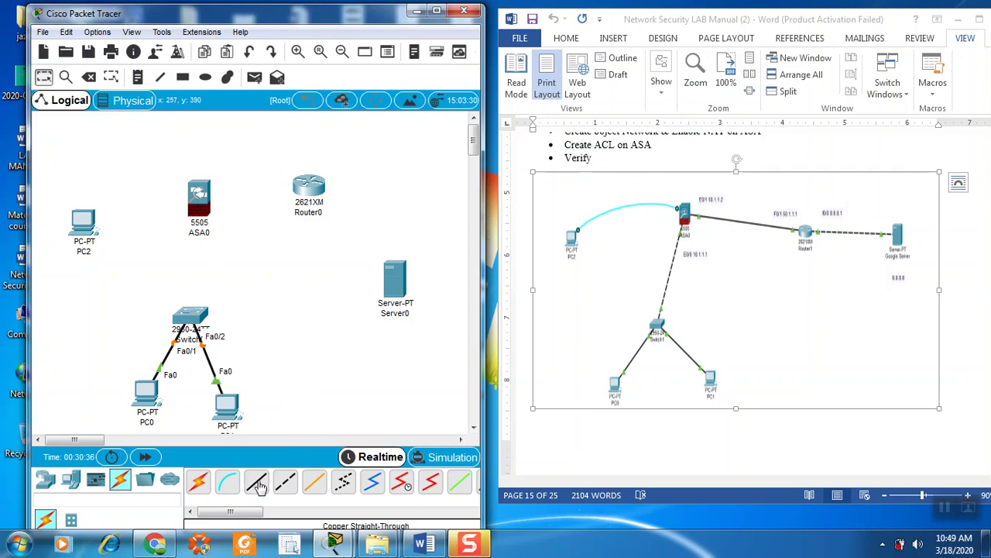
- Link ASA0 Ethernet0/1 to Switch0 FastEthernet0/3 with a cross-over cable
left_click(285, 482)
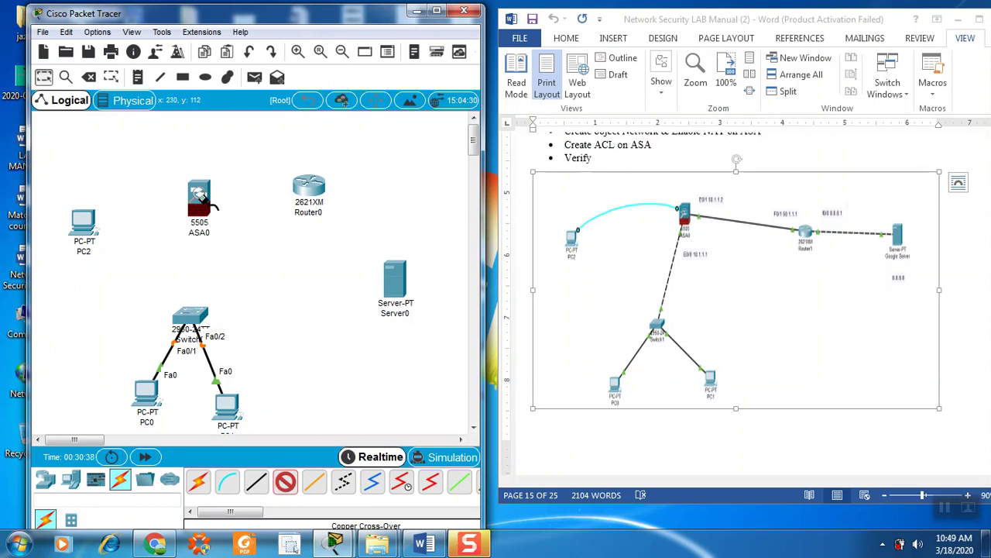
left_click(199, 195)
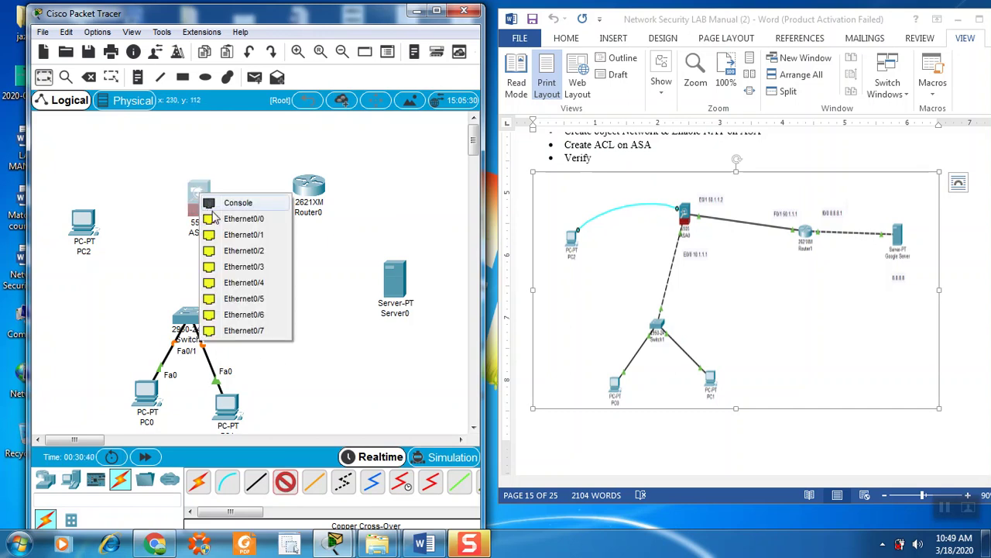
left_click(230, 235)
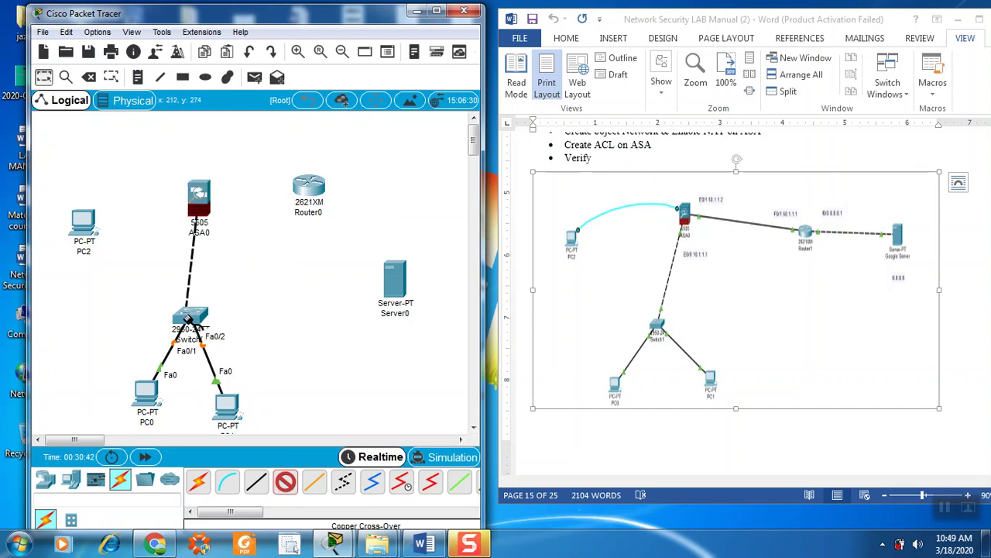
left_click(190, 316)
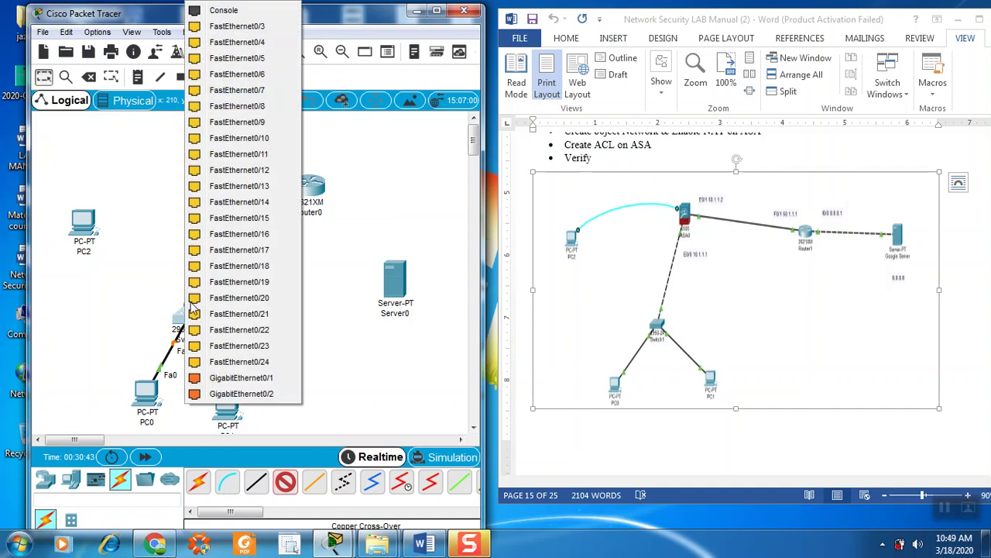
left_click(241, 31)
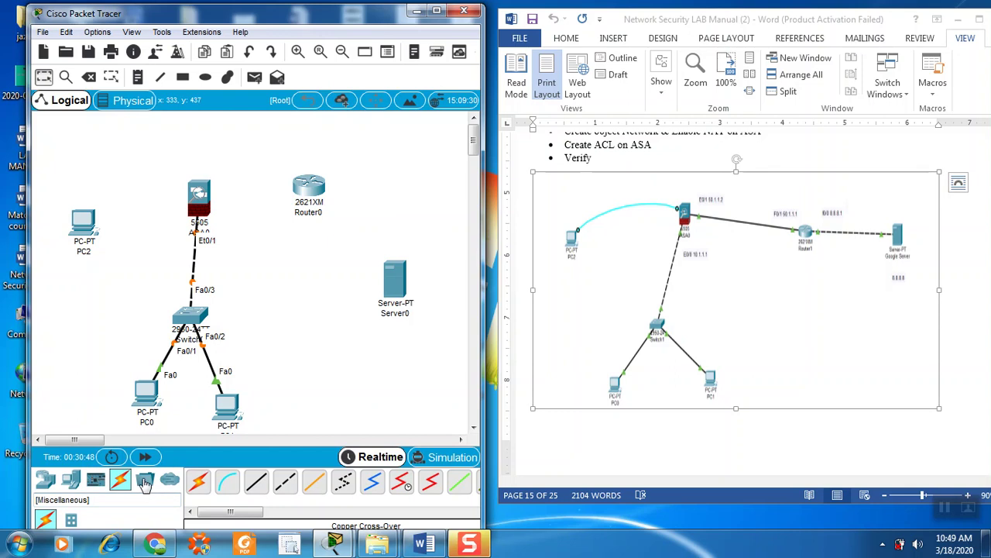
- Try an automatic connection from ASA0 to PC2, then undo it
left_click(200, 485)
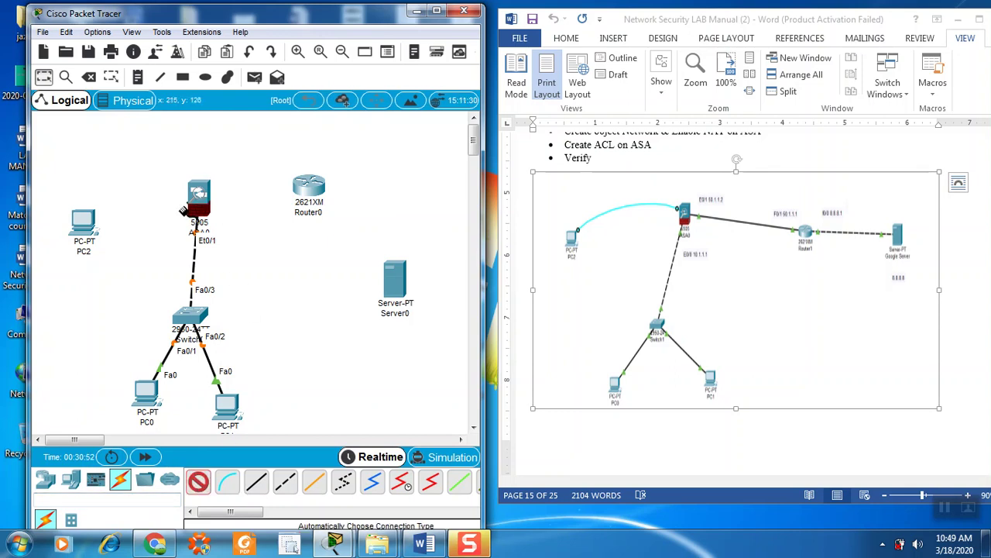
left_click(182, 211)
left_click(89, 223)
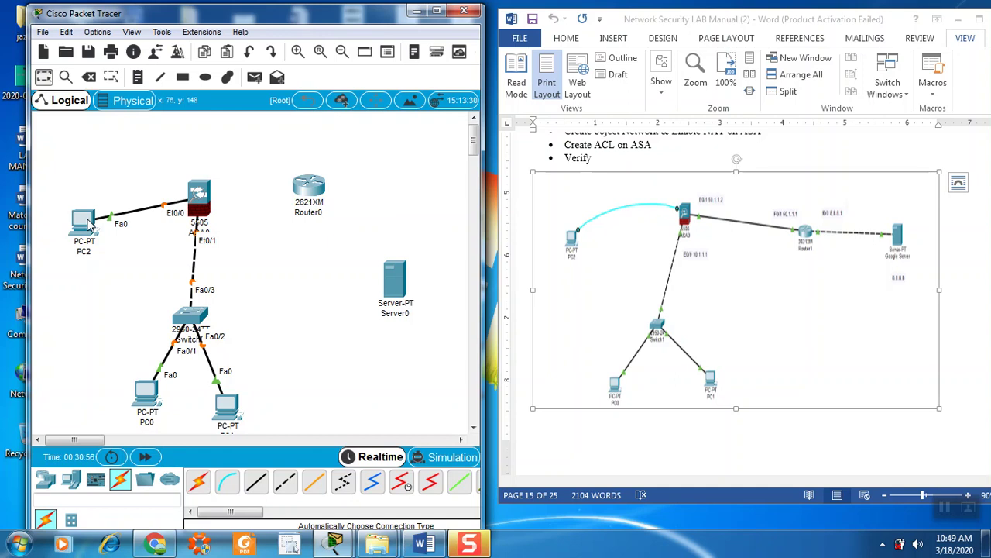
key("ctrl+z")
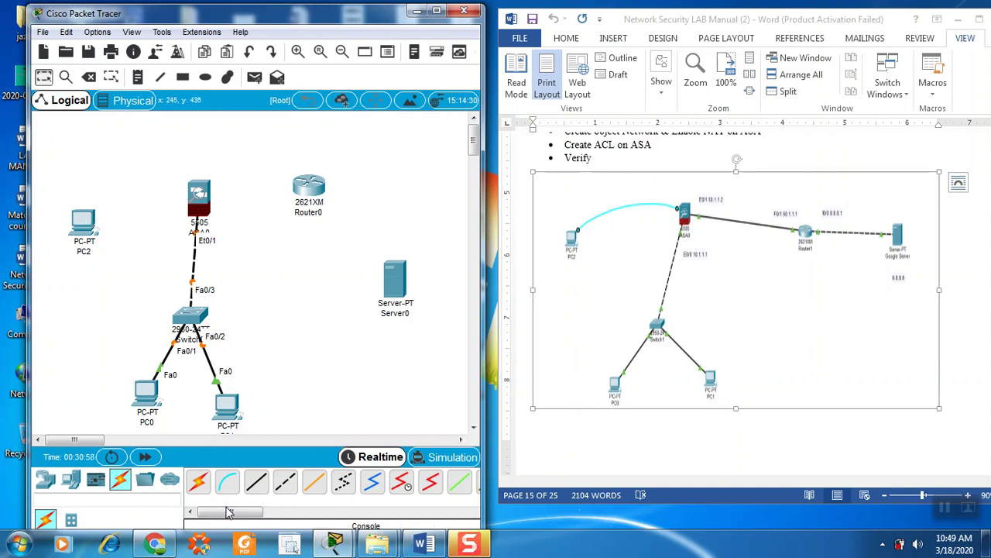
mouse_move(230, 511)
left_mouse_down()
mouse_move(293, 515)
mouse_move(230, 519)
left_mouse_up()
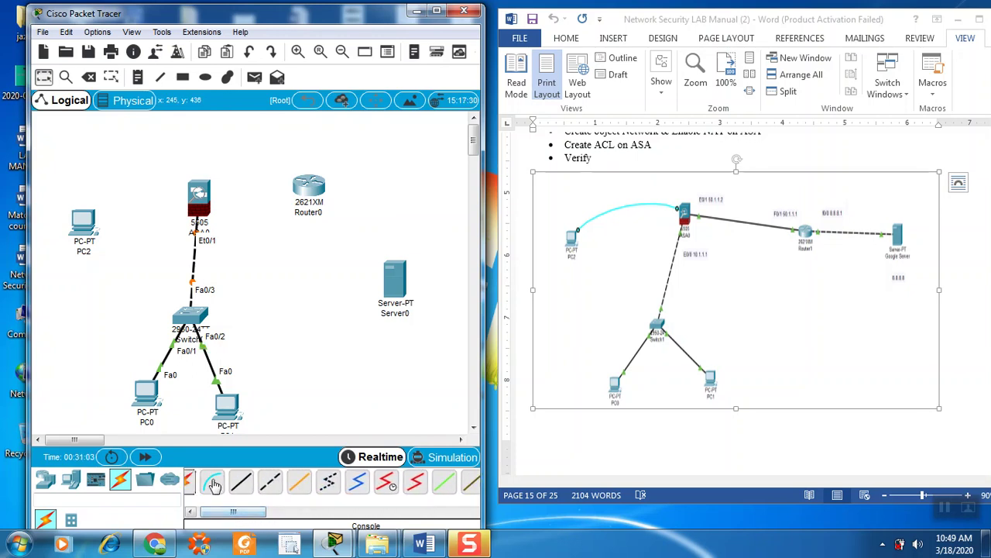
- Draw a console cable from ASA0's Console port to PC2 twice, undoing each attempt
left_click(215, 484)
left_click(195, 200)
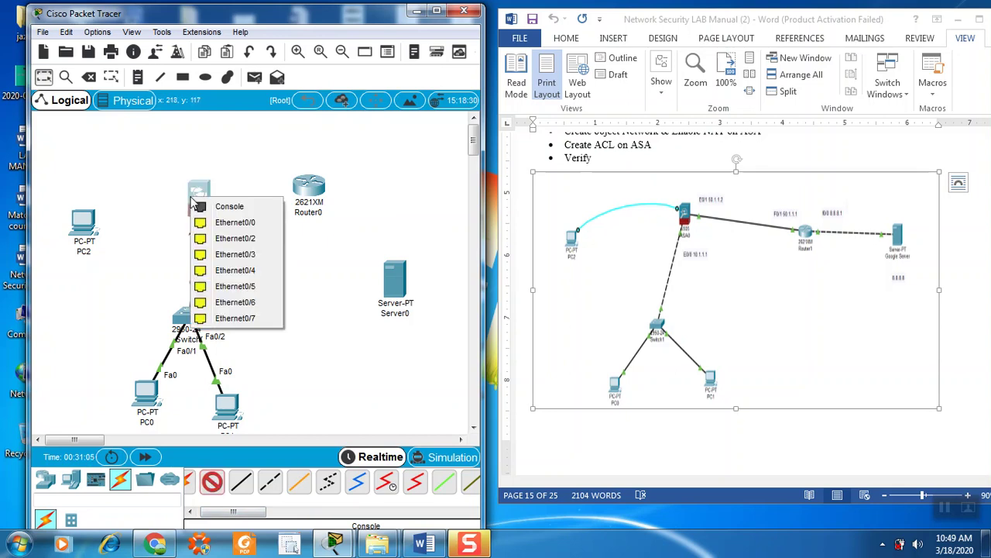
left_click(215, 206)
left_click(81, 219)
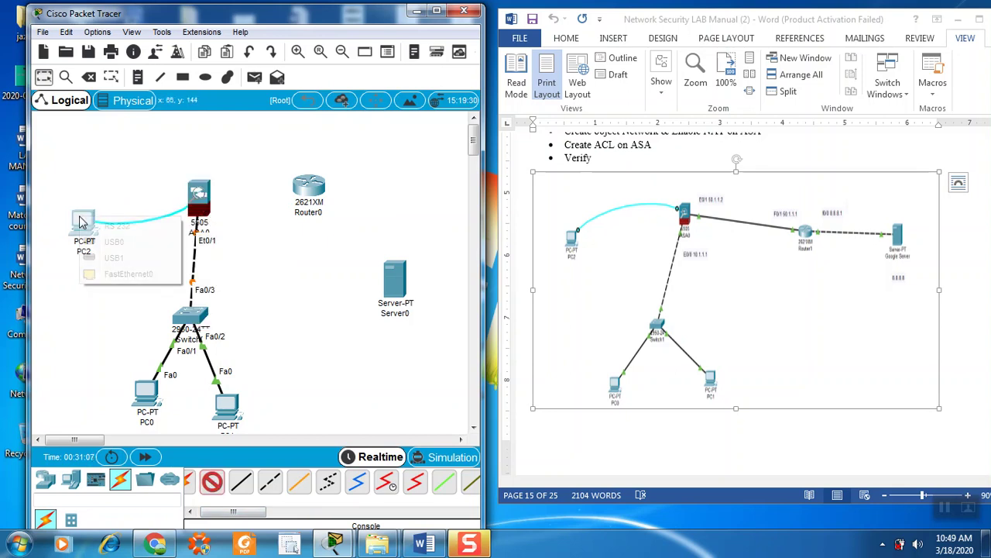
left_click(105, 276)
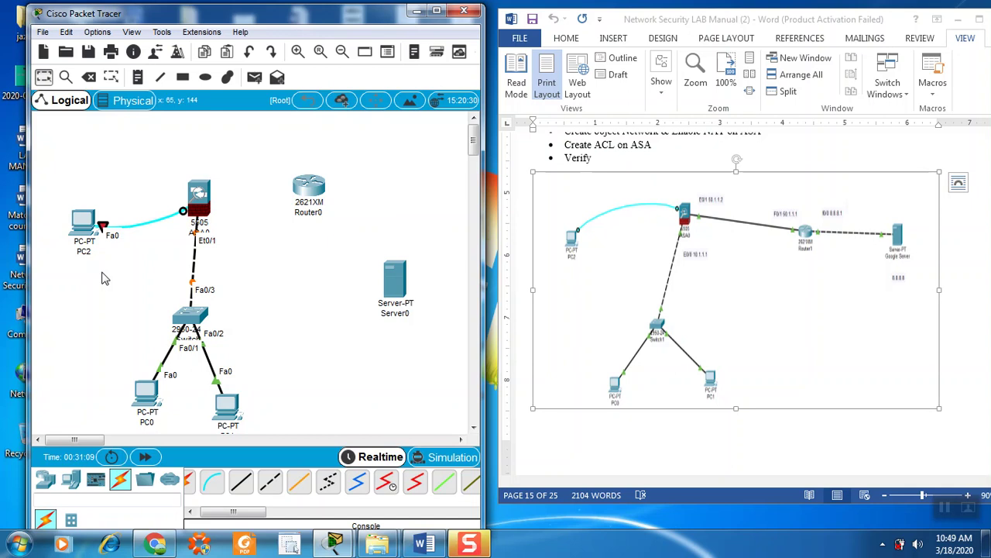
key("ctrl+z")
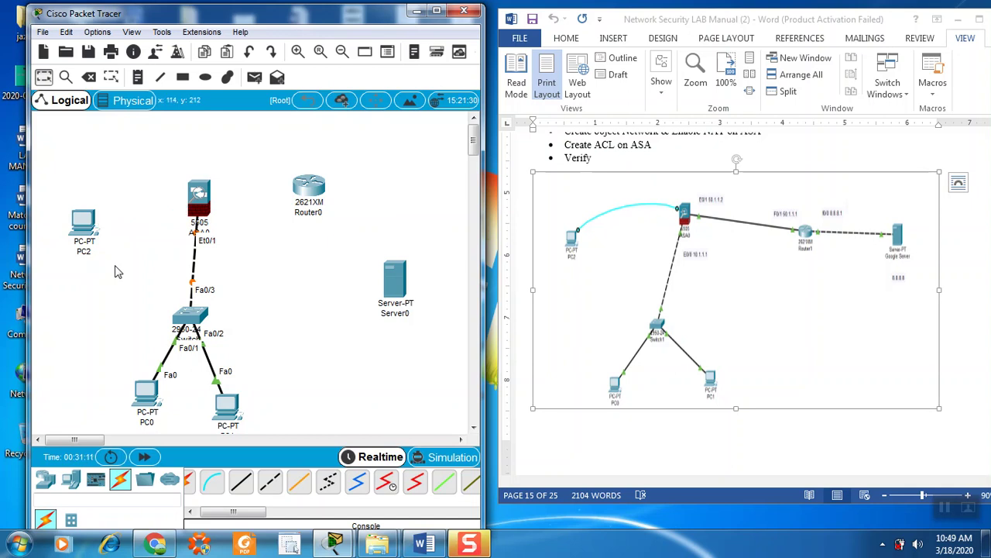
left_click(211, 482)
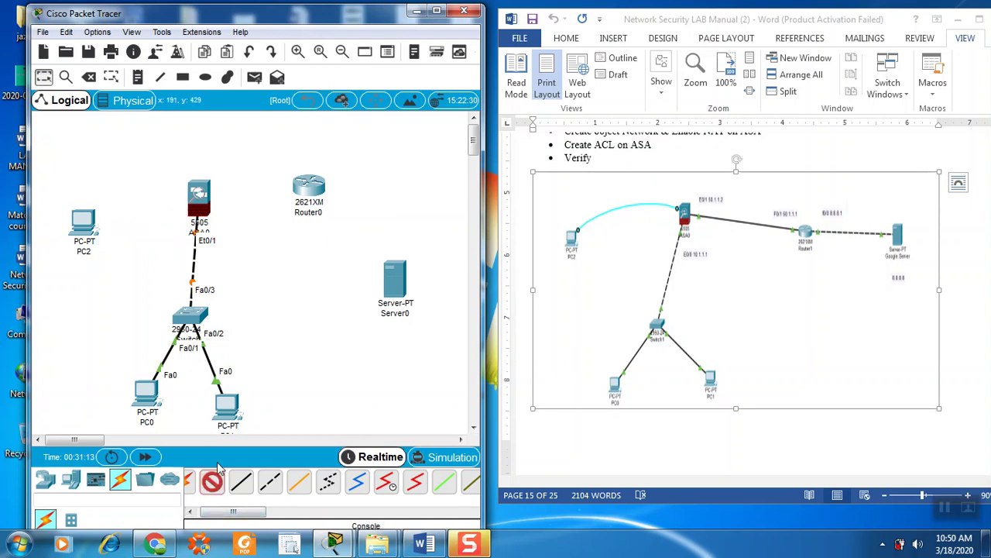
left_click(192, 203)
left_click(208, 211)
left_click(93, 226)
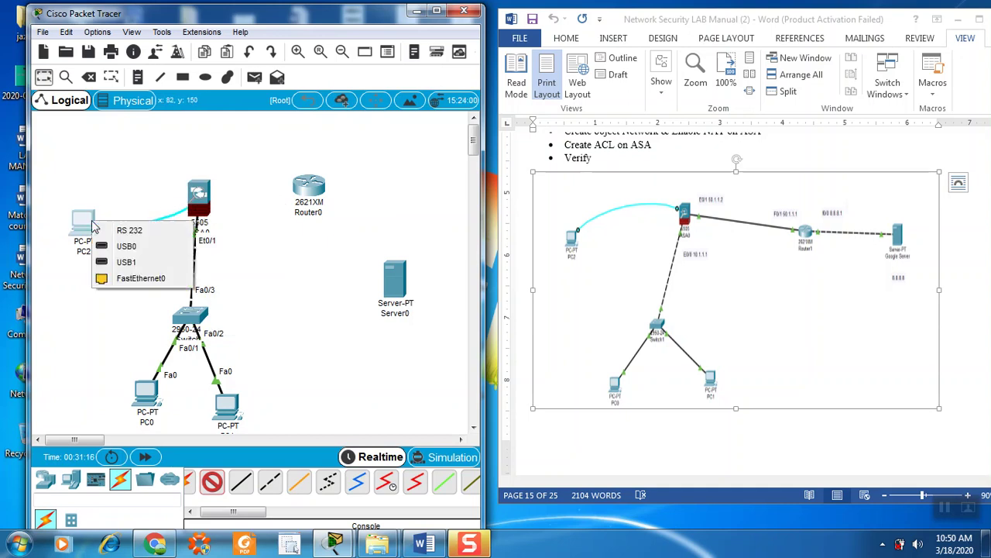
left_click(118, 281)
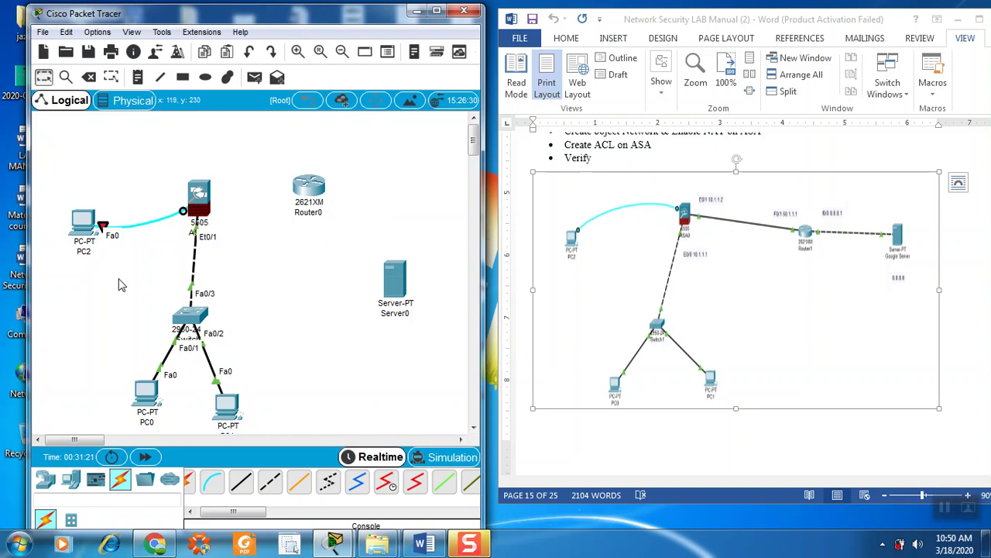
key("ctrl+z")
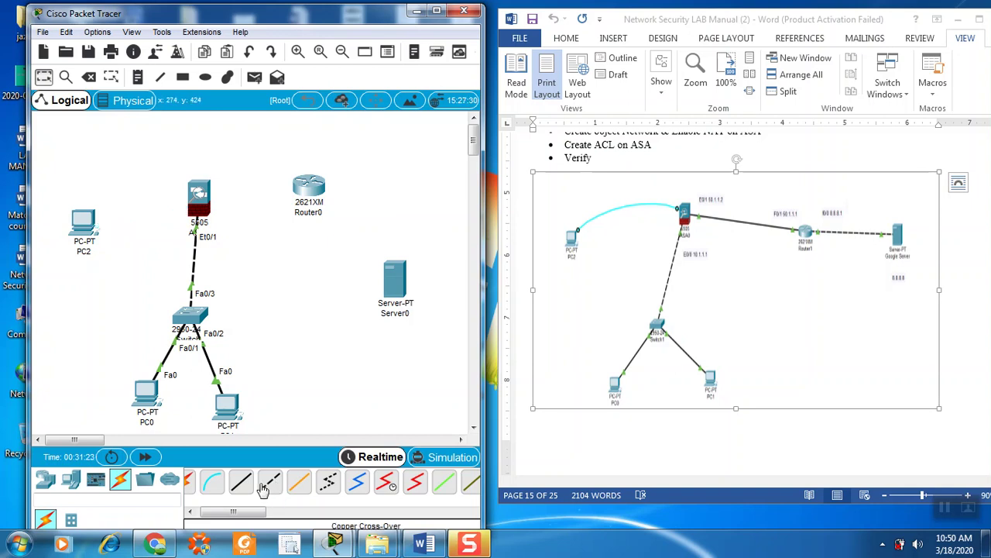
- Connect ASA0's Console port to PC2's RS 232 port with a console cable
left_click(213, 481)
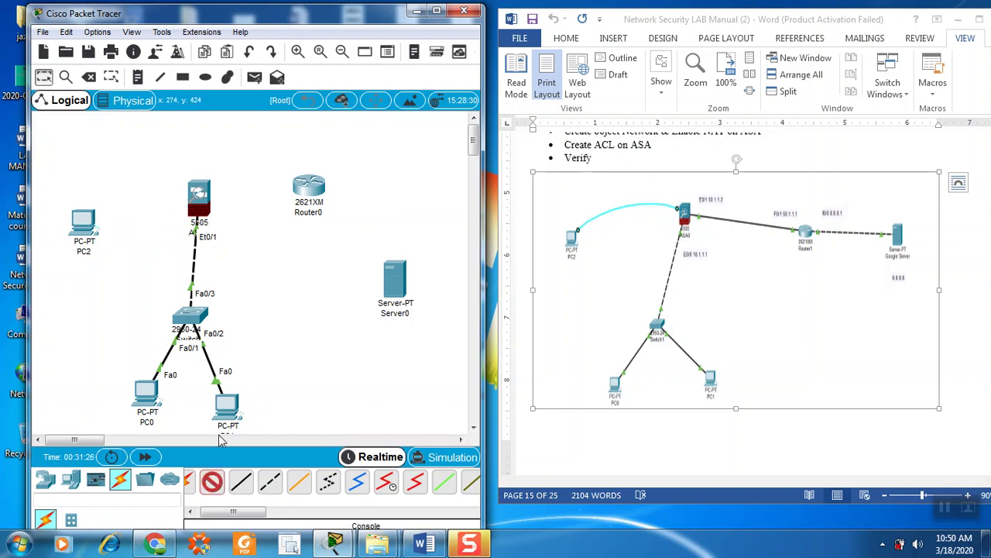
left_click(193, 199)
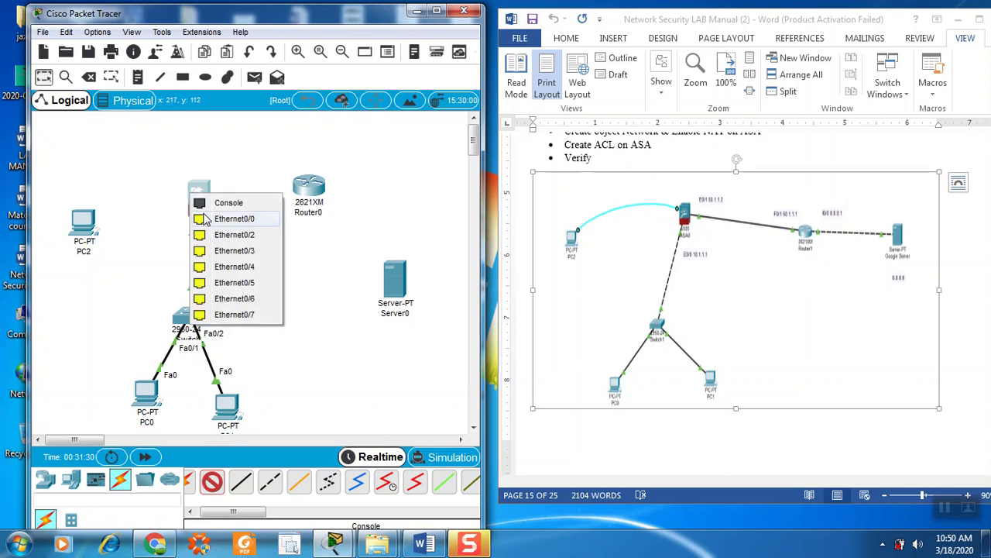
left_click(203, 202)
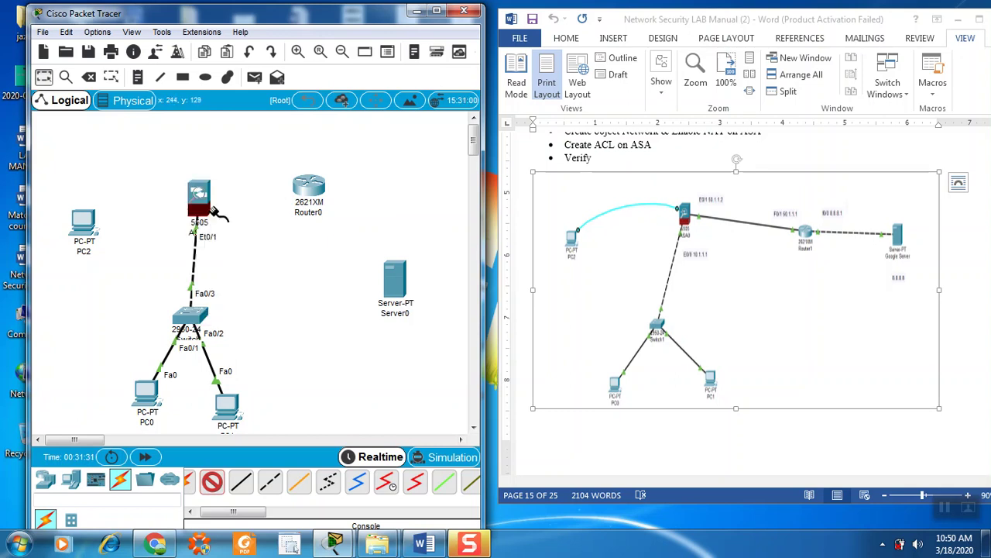
left_click(83, 225)
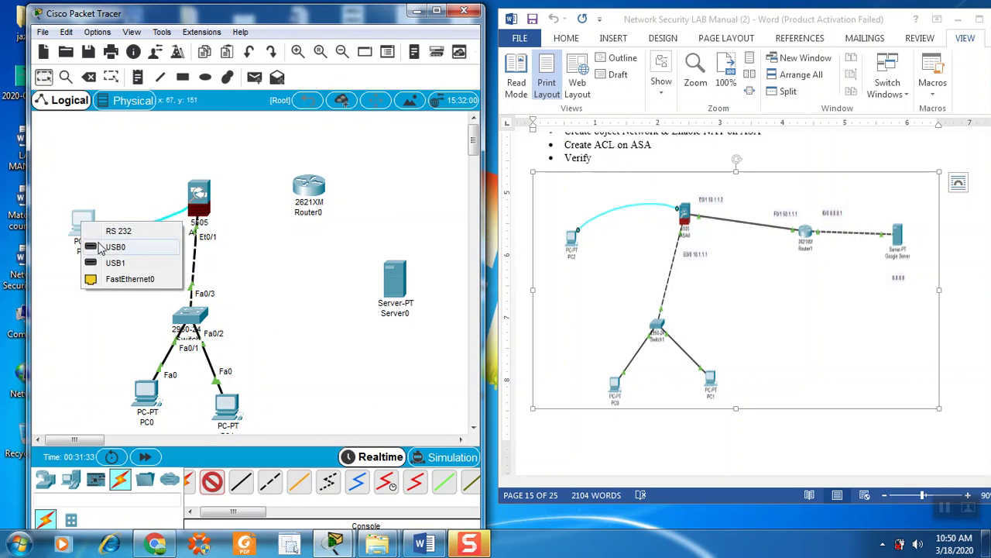
left_click(110, 280)
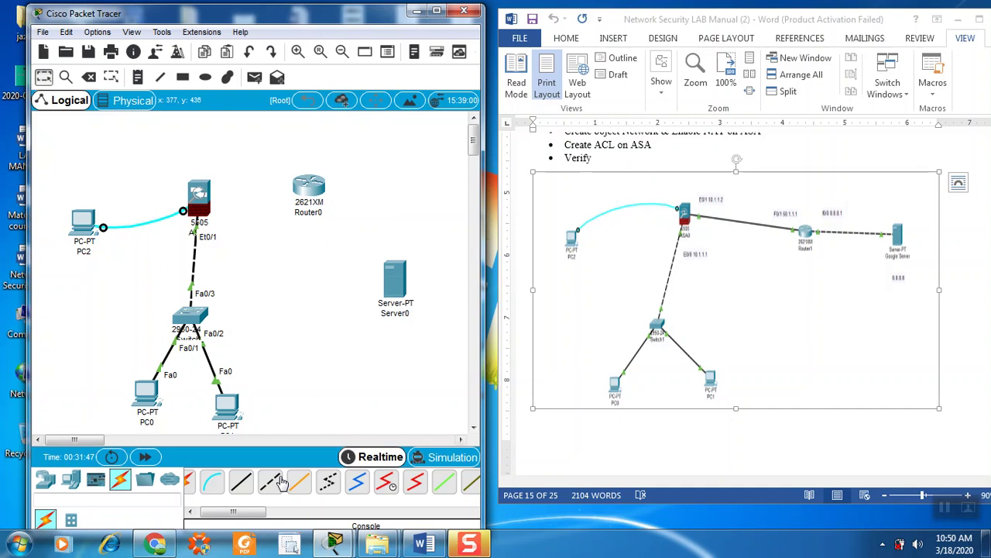
- Cable ASA0 Ethernet0/0 to Router0 FastEthernet0/0 with straight-through copper
left_click(241, 482)
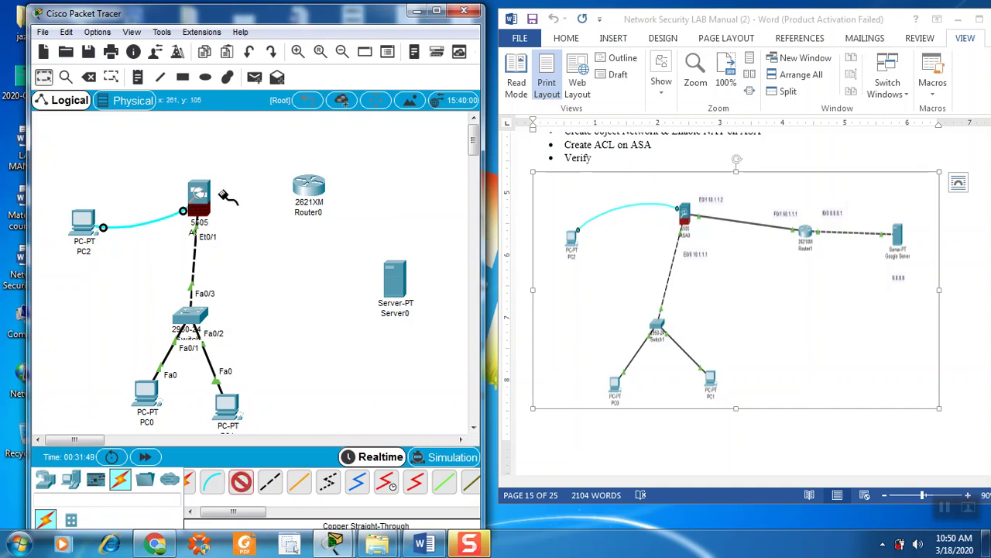
left_click(205, 192)
left_click(246, 198)
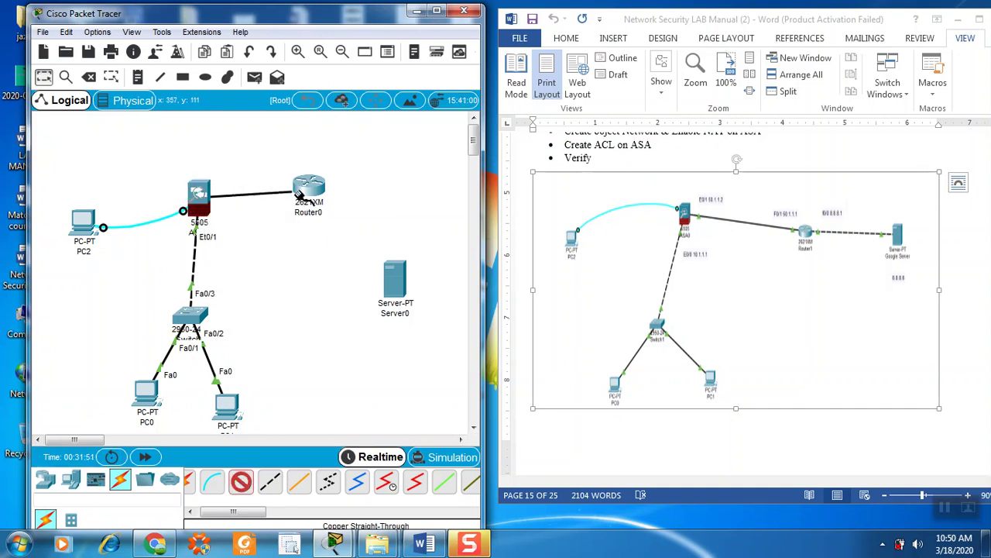
left_click(306, 189)
left_click(341, 227)
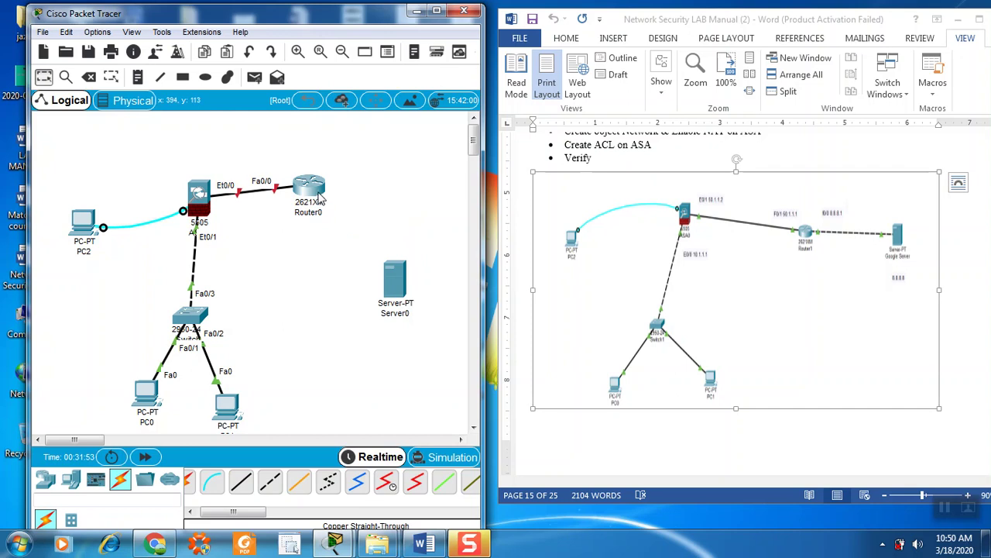
left_click_drag(317, 197, 352, 185)
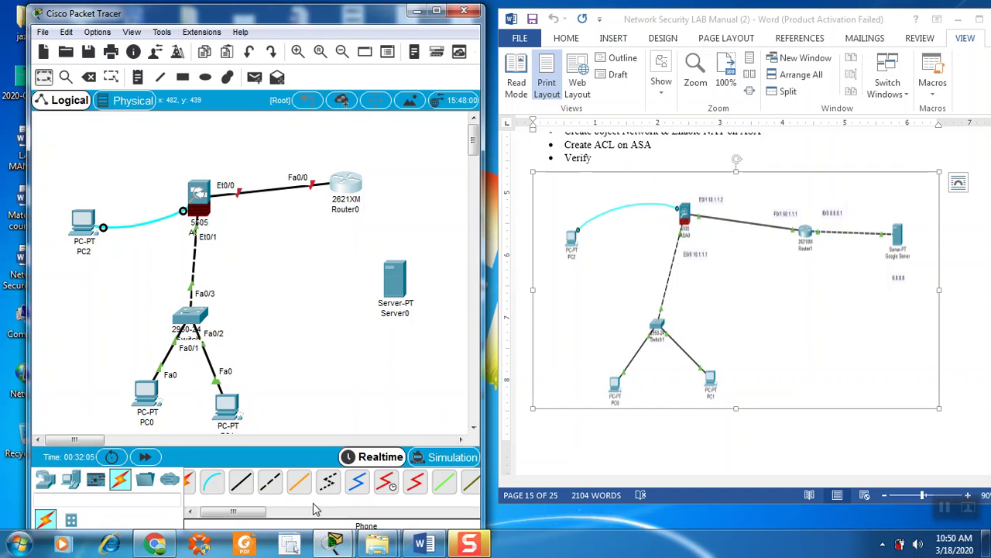
- Link Router0 Fa0/1 to Server0 Fa0 with cross-over copper and reposition Server0 and Router0
left_click(275, 482)
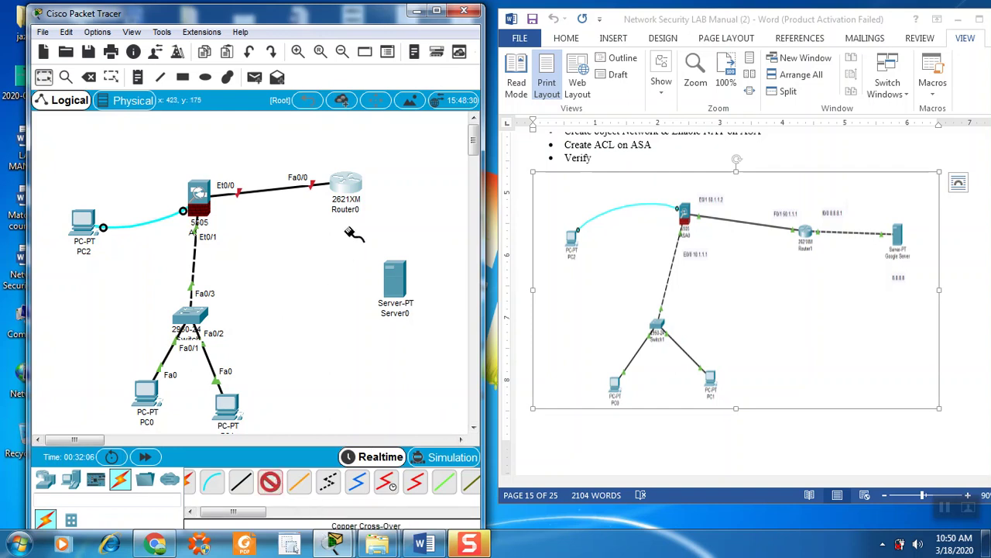
left_click(362, 189)
left_click(387, 226)
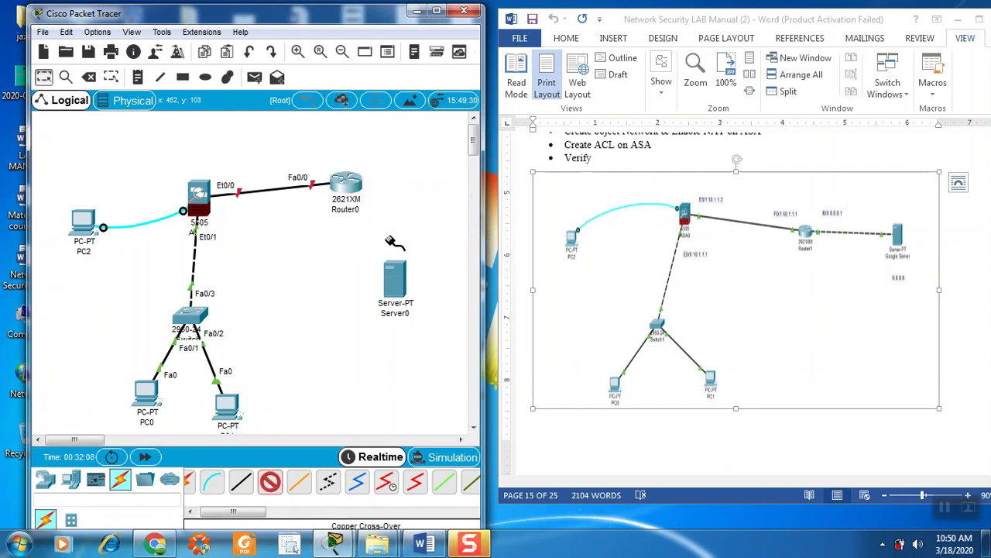
left_click(394, 280)
left_click(417, 290)
left_click_drag(385, 296, 392, 335)
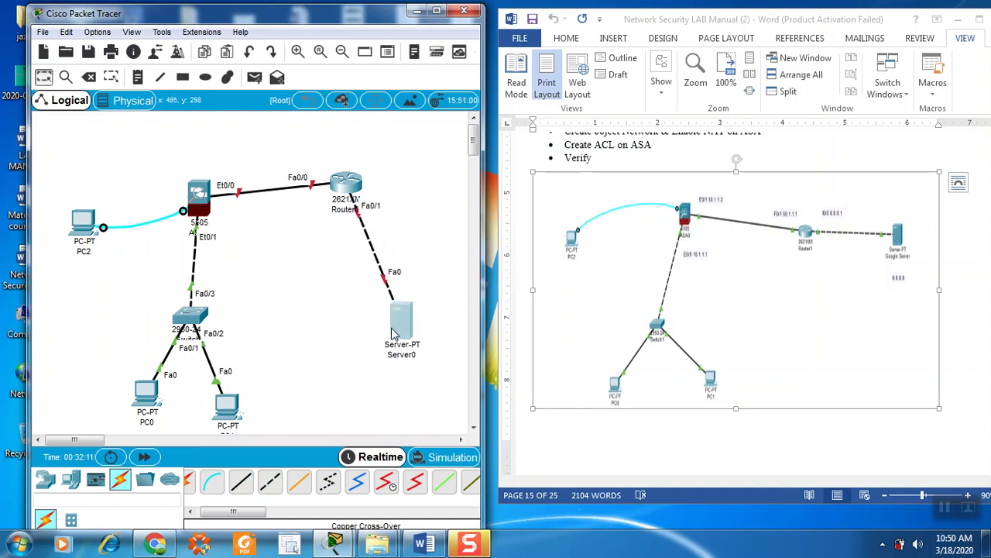
mouse_move(352, 193)
left_mouse_down()
mouse_move(356, 178)
mouse_move(352, 199)
left_mouse_up()
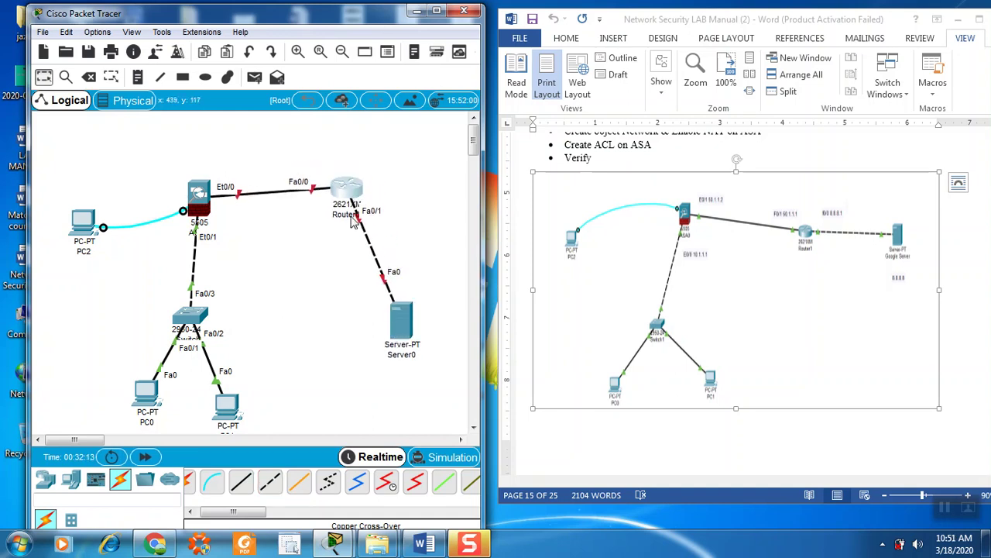
left_click(707, 463)
scroll(708, 461, "down", 10)
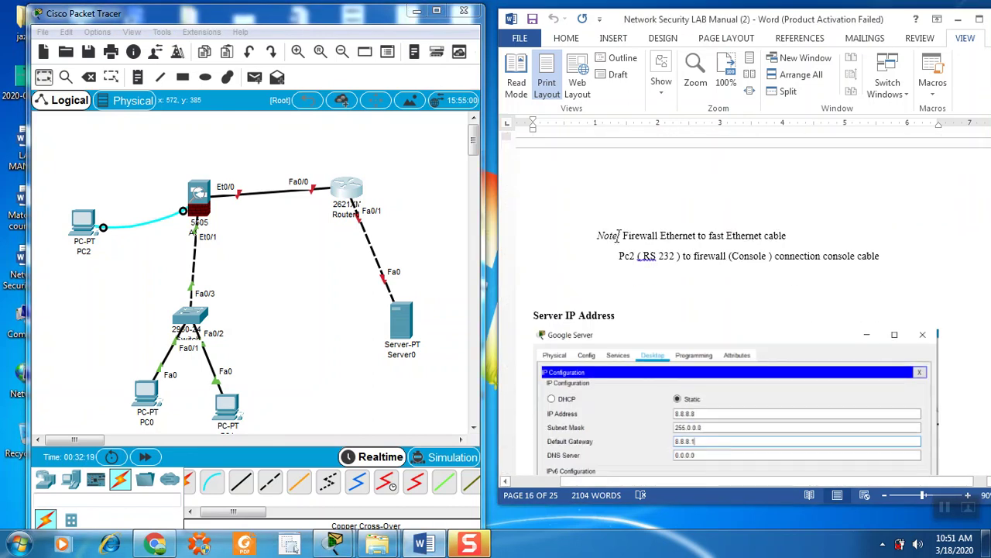
left_click_drag(619, 235, 882, 257)
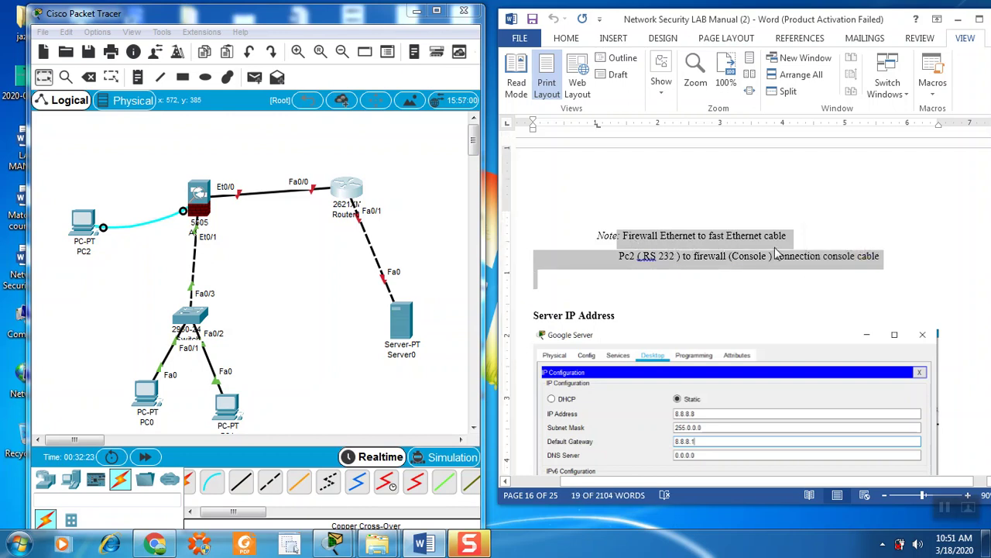
left_click(659, 263)
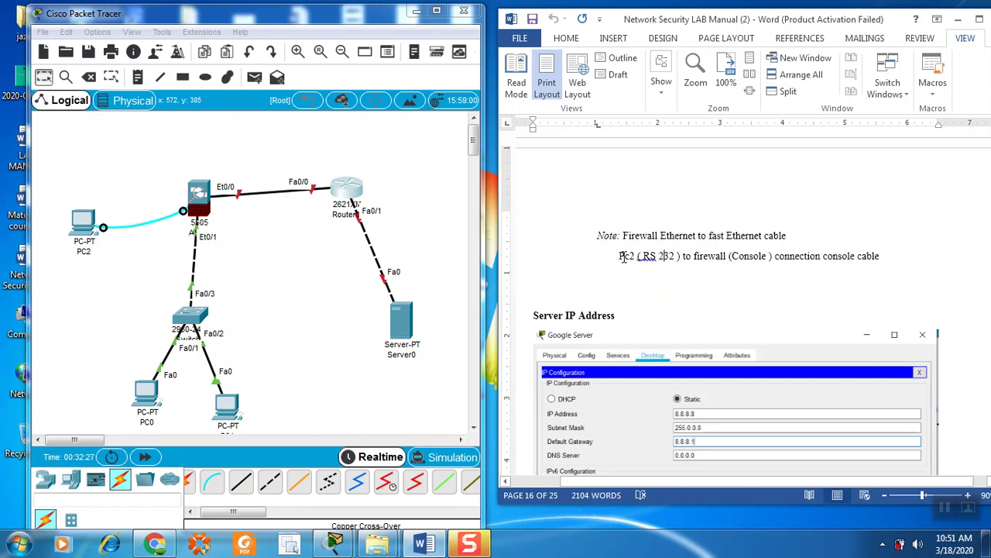
left_click_drag(622, 257, 677, 257)
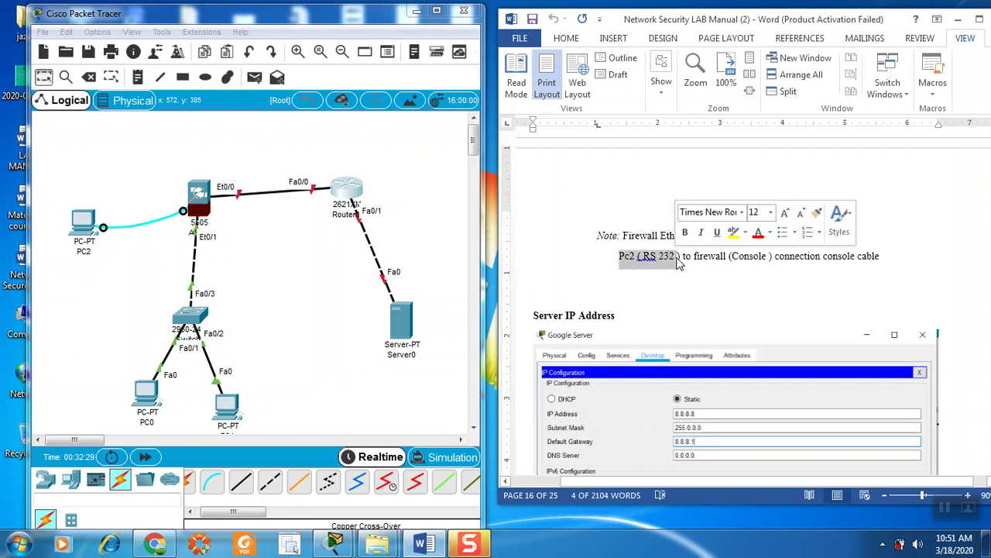
left_click(710, 267)
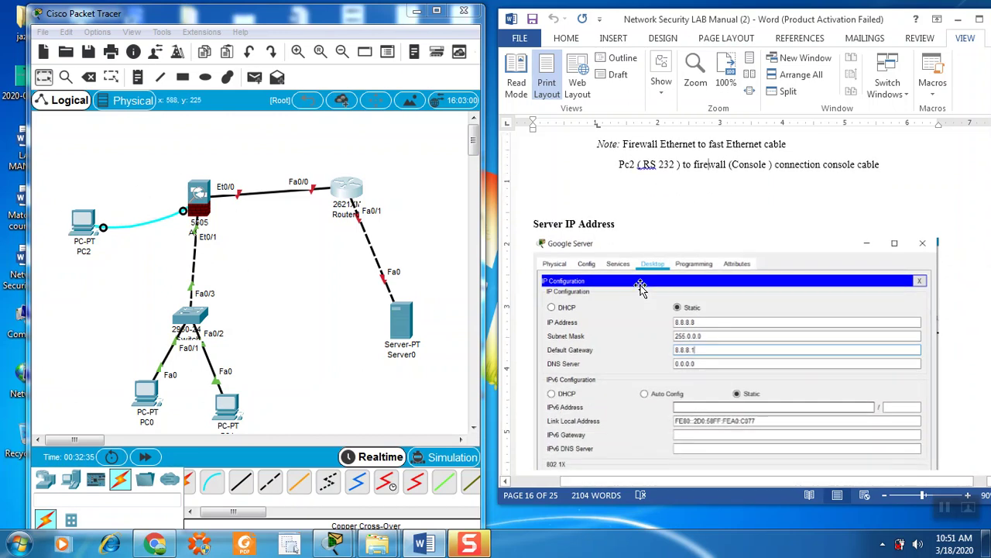
scroll(640, 287, "down", 3)
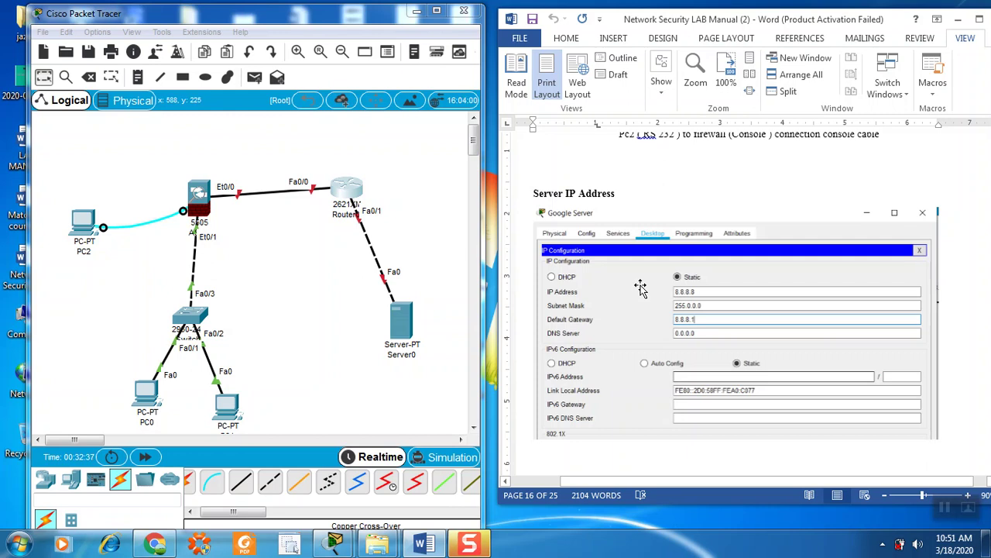
scroll(641, 287, "down", 1)
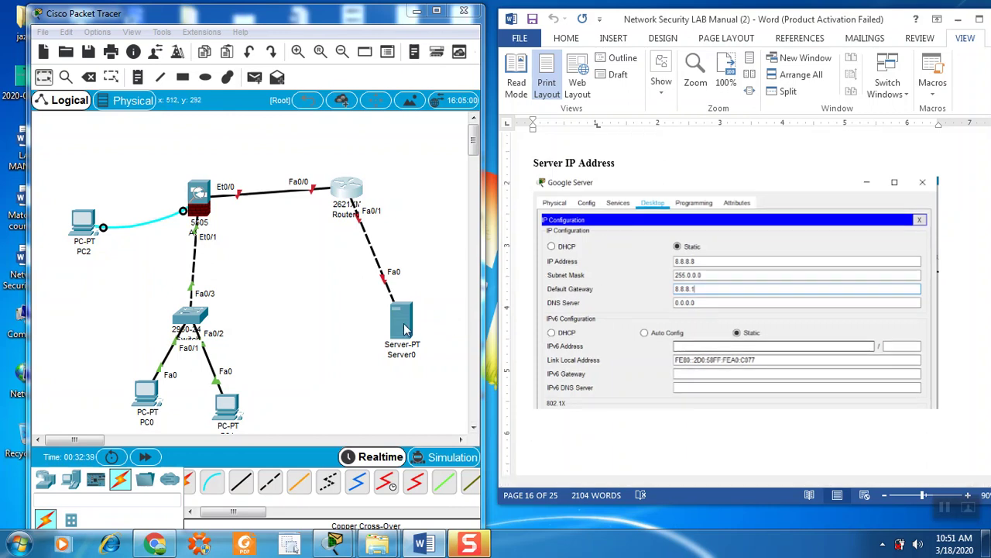
left_click(403, 330)
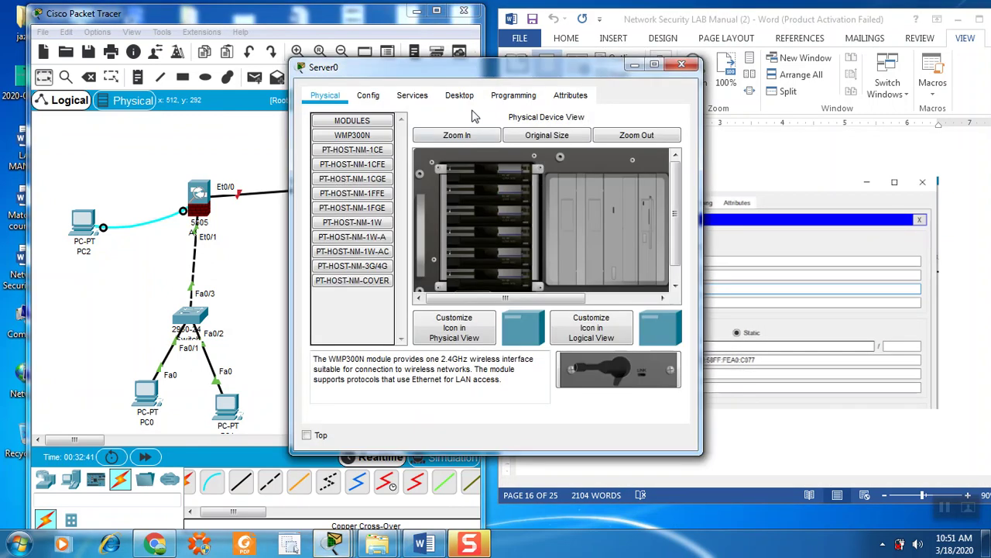
- In Server0's IP Configuration, enter static address 8.8.8.8, mask 255.0.0.0, gateway 8.8.8.1
left_click_drag(227, 79, 184, 70)
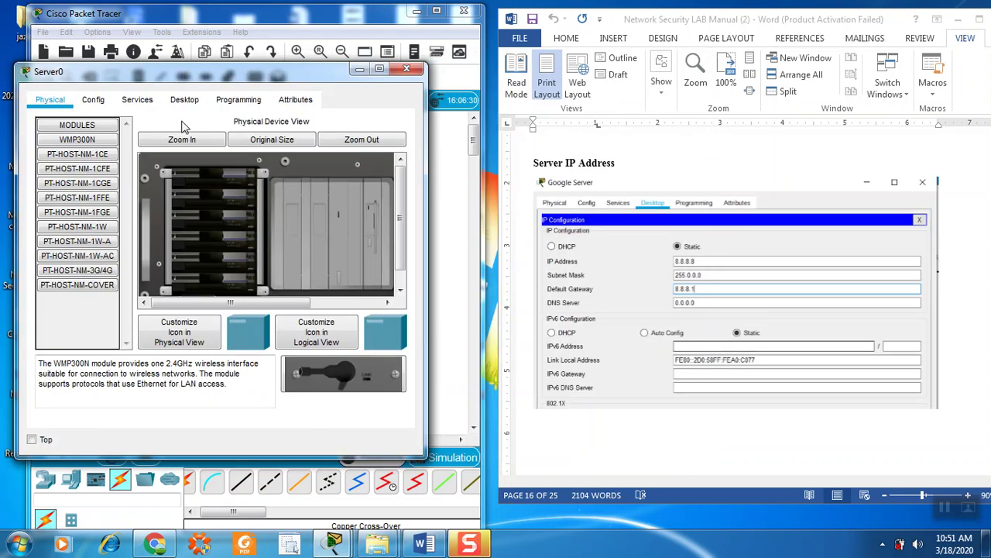
left_click(179, 102)
left_click(87, 174)
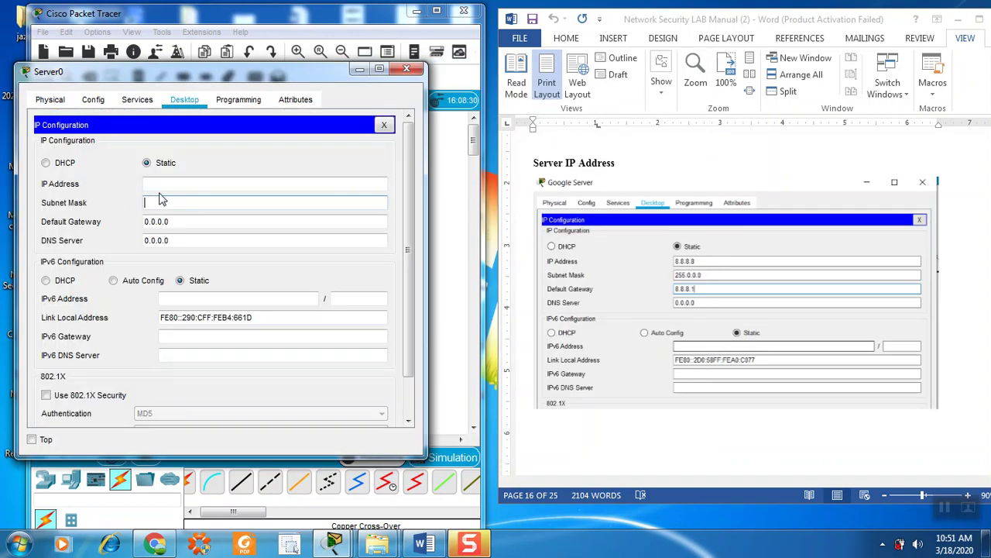
left_click(160, 187)
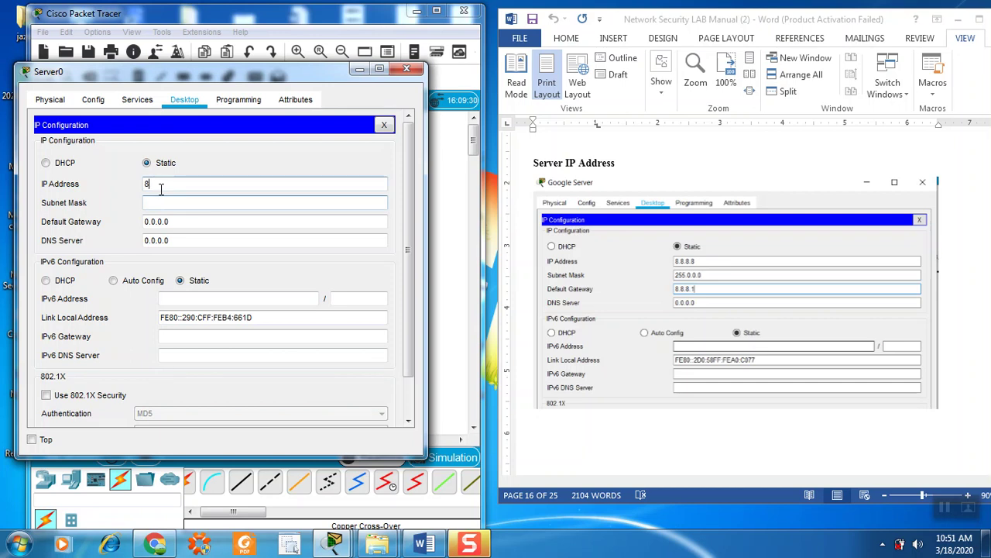
type("8.8.8.")
key("BackSpace")
key("BackSpace")
type(".8")
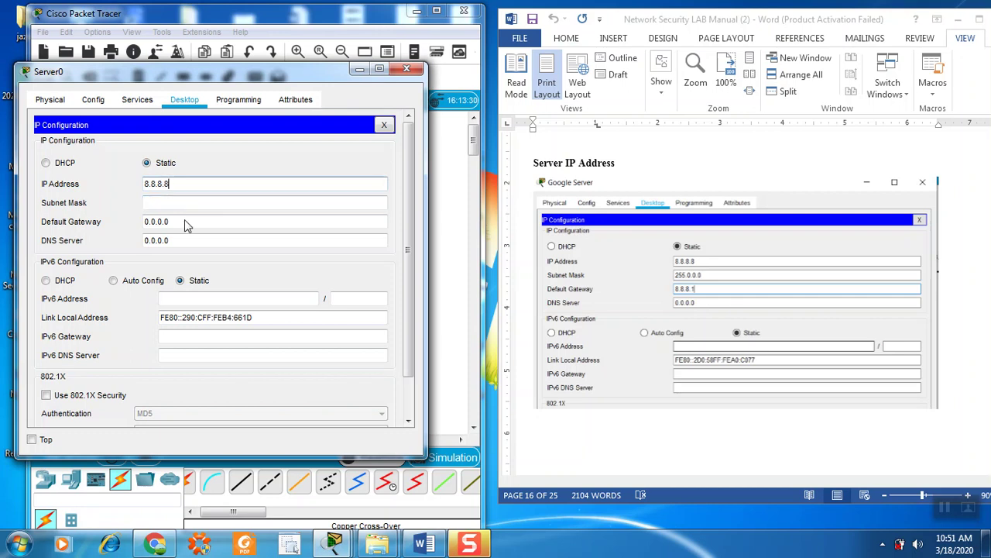
left_click(182, 202)
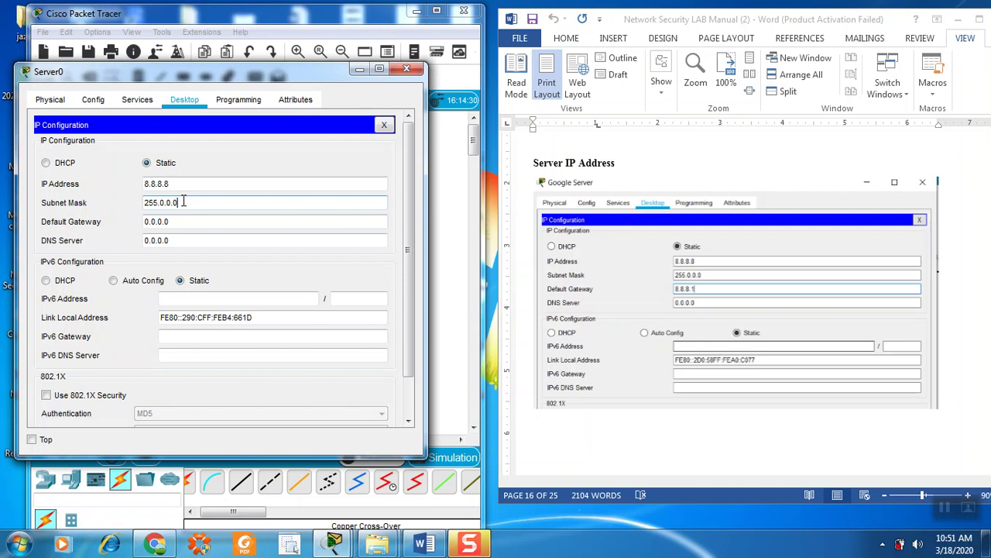
left_click(202, 223)
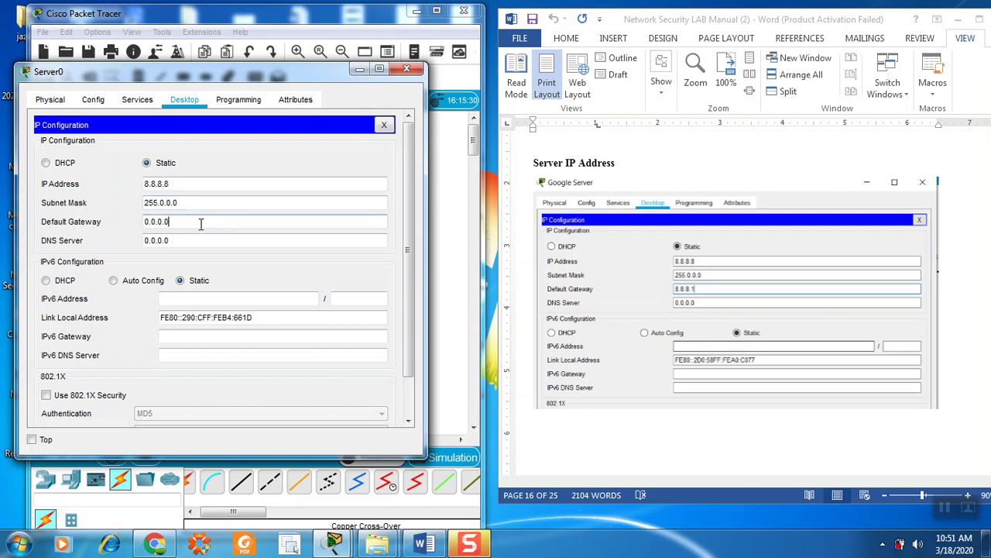
key("BackSpace")
key("BackSpace")
key("BackSpace")
key("BackSpace")
key("BackSpace")
key("BackSpace")
key("BackSpace")
type("8.8.8.8")
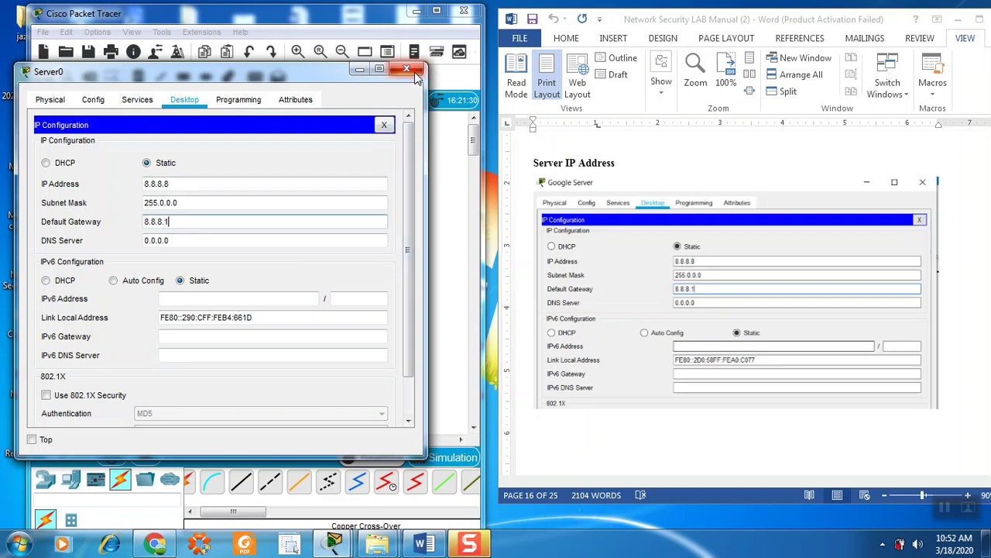
- Close the Server0 configuration window
scroll(597, 283, "down", 4)
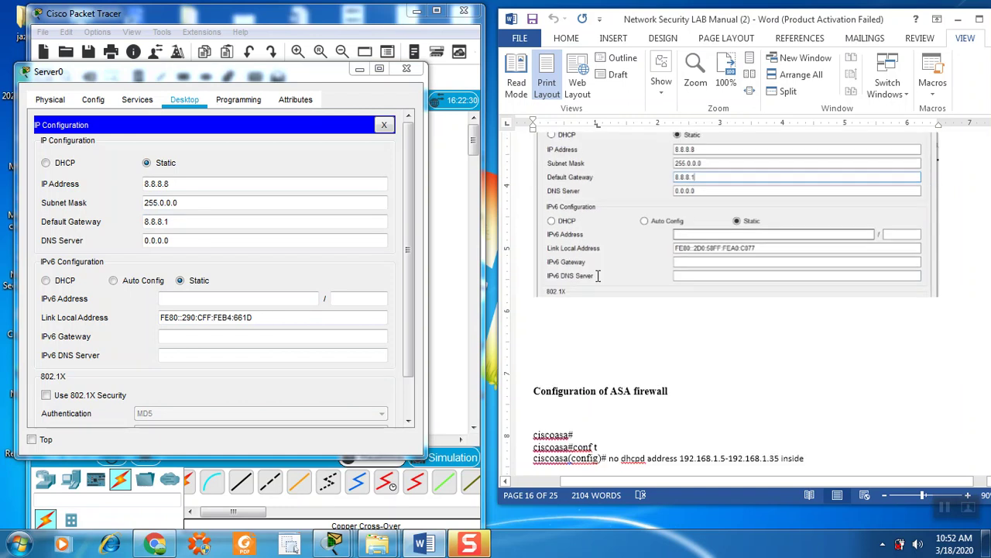
scroll(597, 277, "down", 2)
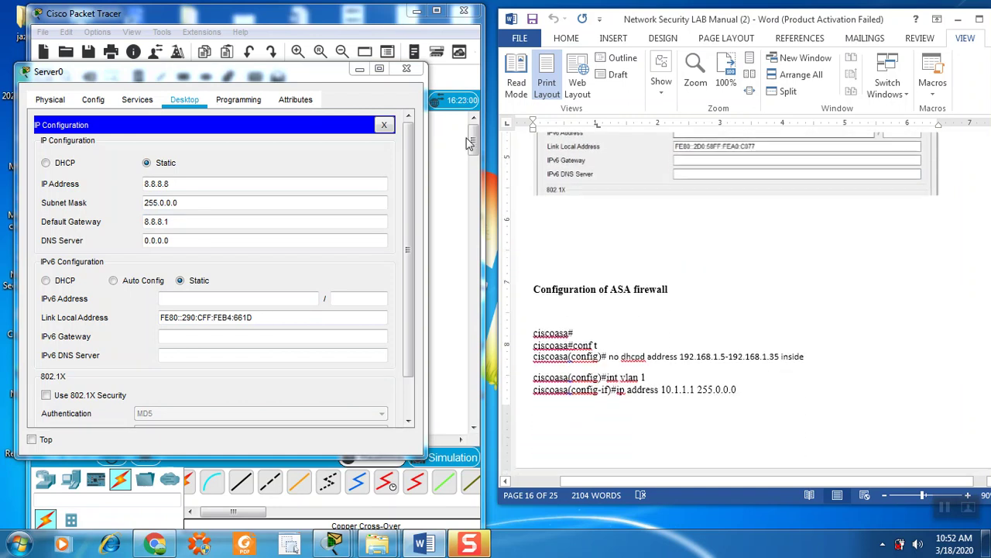
left_click(406, 68)
scroll(586, 286, "up", 6)
scroll(587, 287, "down", 7)
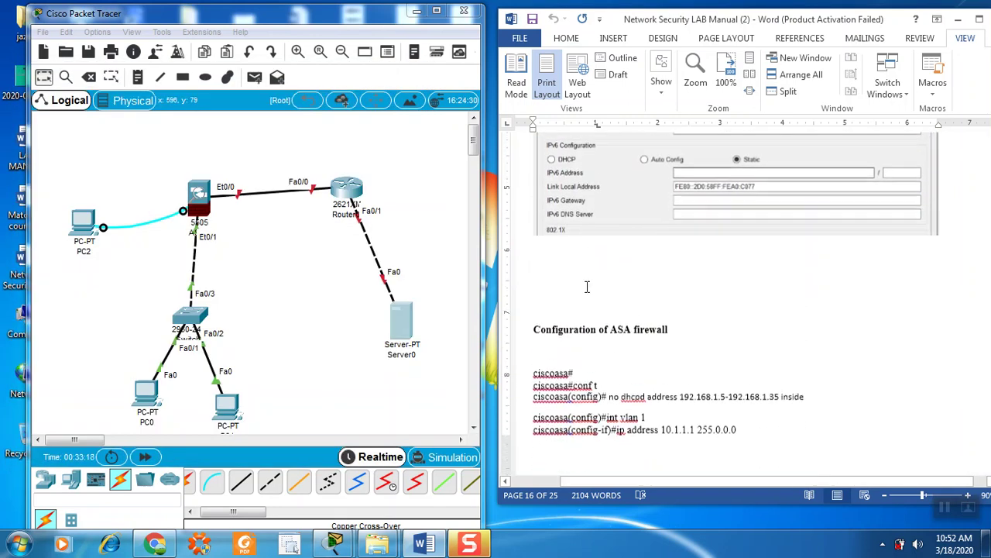
scroll(586, 287, "down", 3)
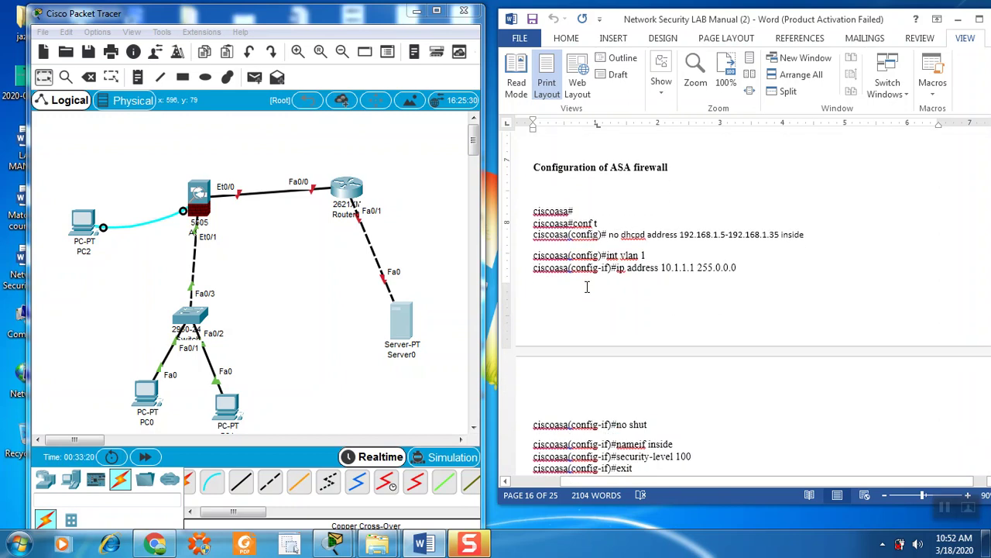
- In ASA0's CLI, enter privileged mode with en and global configuration with conf t
left_click(198, 194)
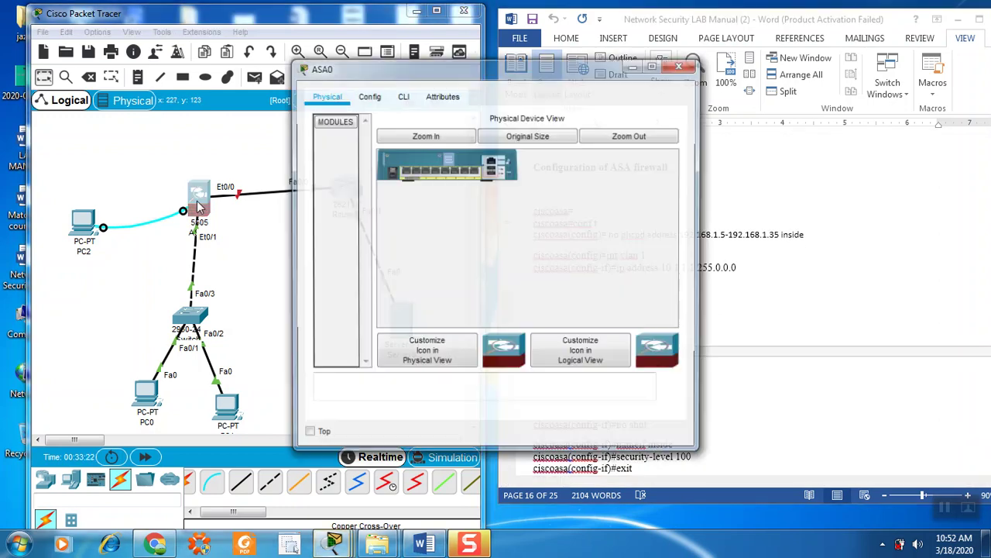
left_click(409, 95)
left_click_drag(418, 70, 180, 49)
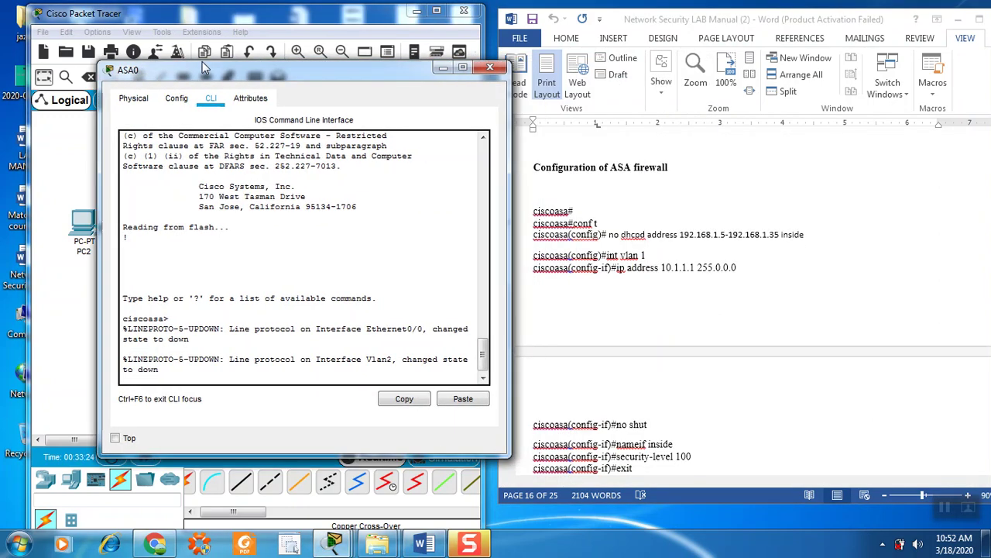
left_click(186, 356)
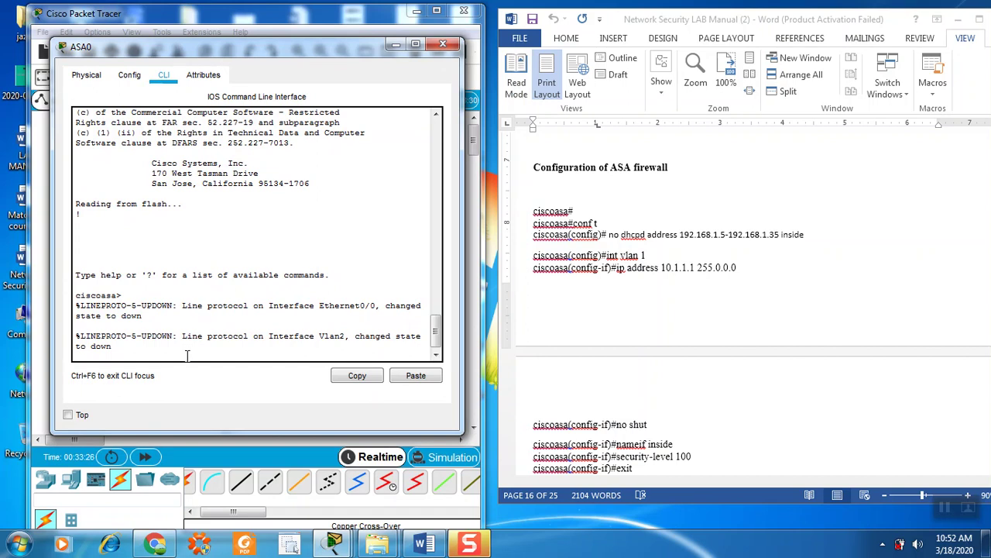
key("Return")
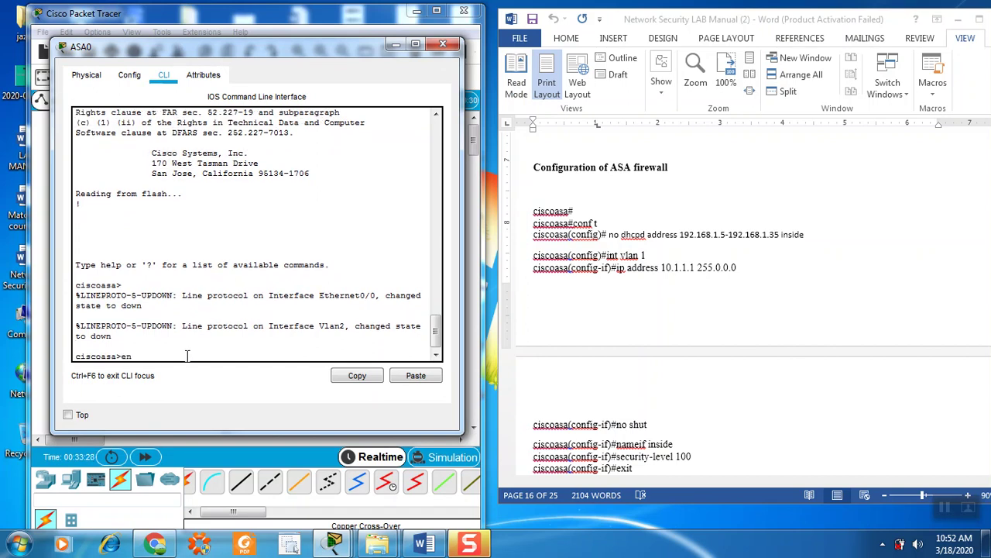
type("en")
key("Return")
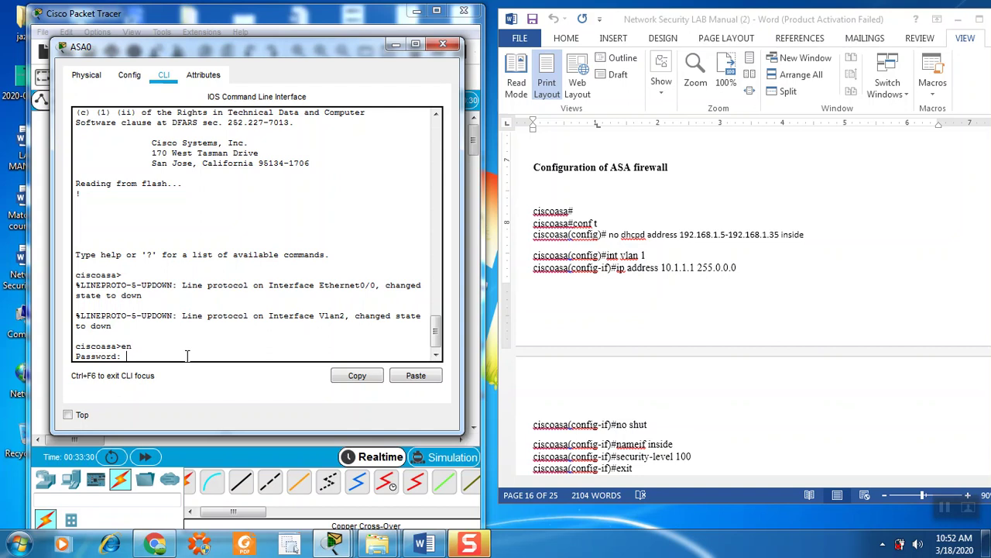
key("Return")
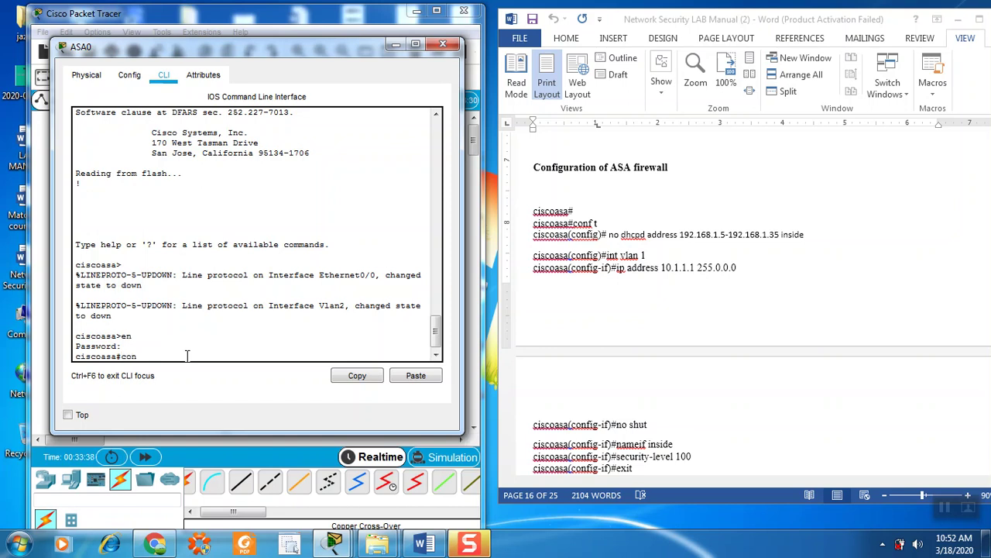
type("conf t")
key("Return")
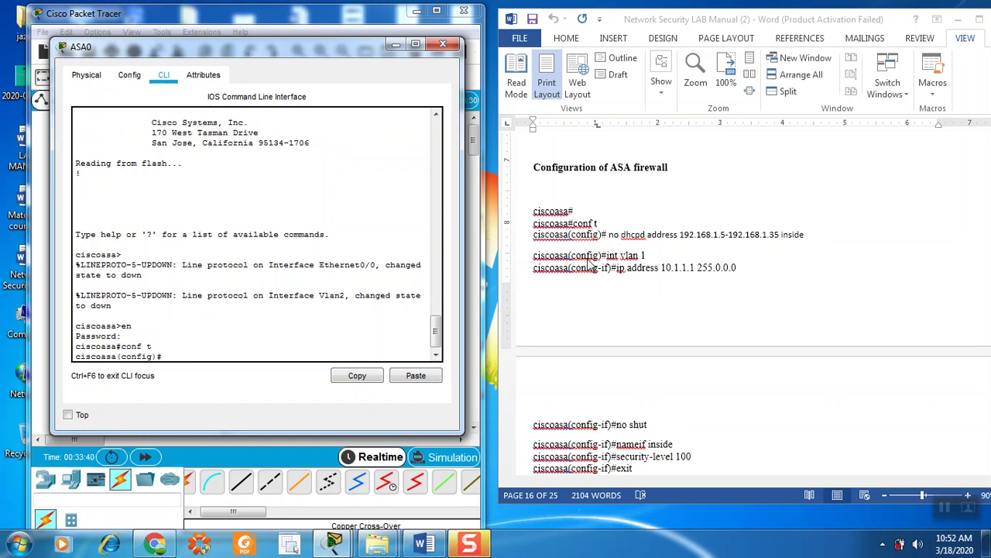
- Remove ASA0's default DHCP pool using the no dhcpd address command from the manual
left_click(610, 234)
left_click_drag(610, 232, 802, 235)
right_click(791, 240)
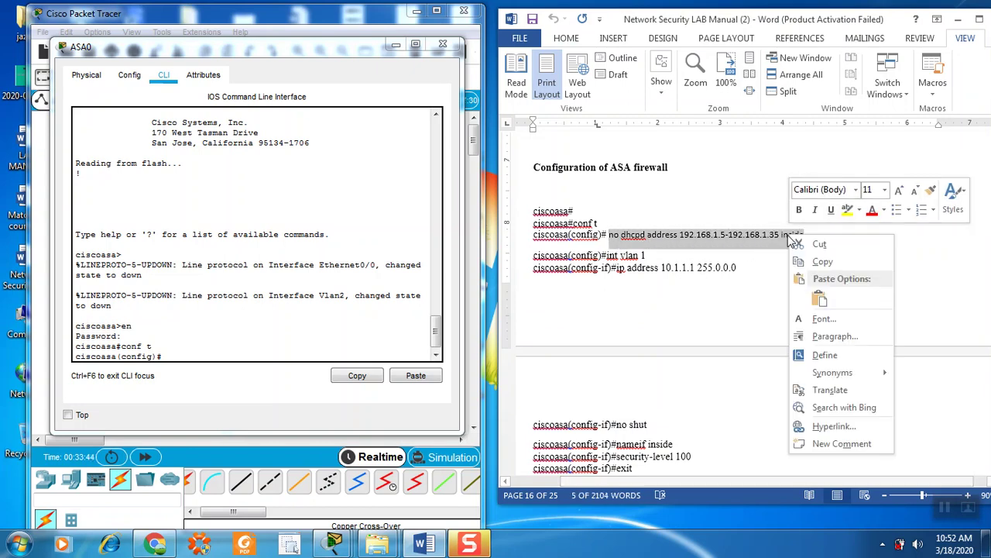
left_click(813, 258)
left_click(178, 360)
right_click(178, 360)
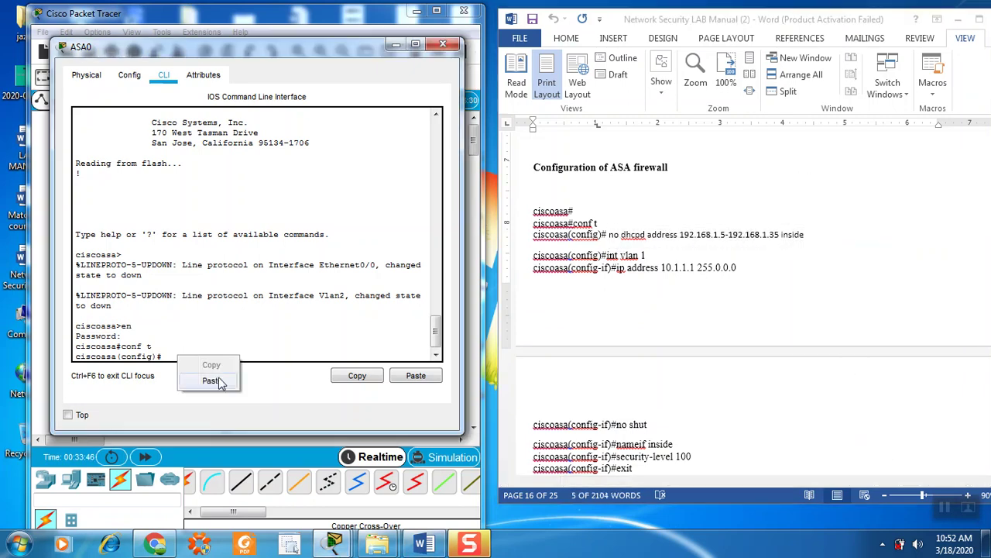
left_click(220, 383)
key("Return")
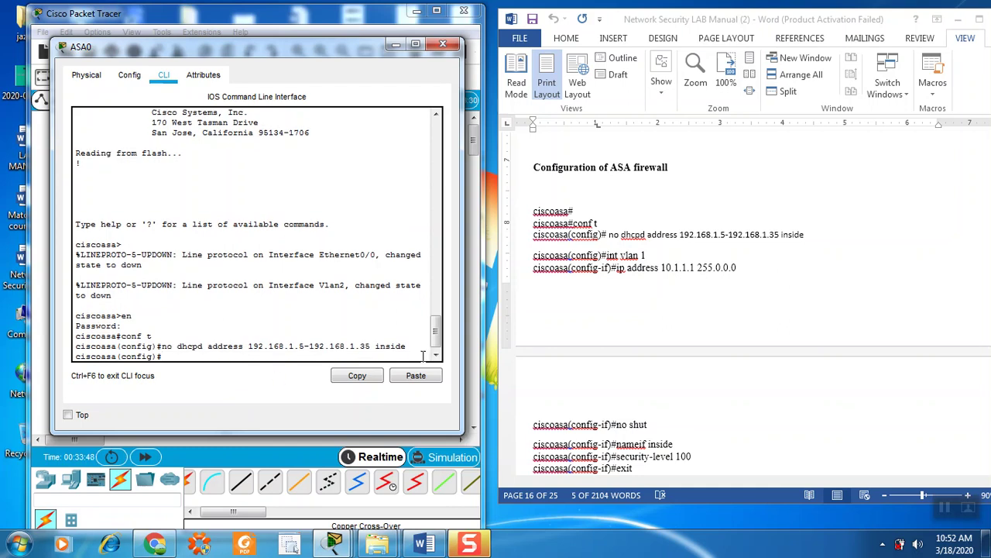
- Enter interface vlan 1 on ASA0 by pasting int vlan 1
left_click(628, 262)
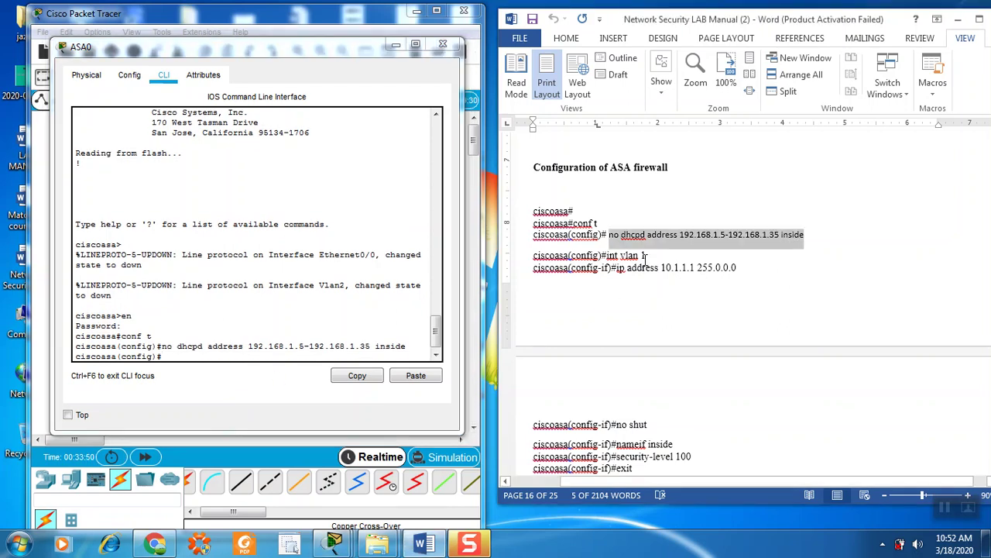
left_click_drag(645, 256, 617, 265)
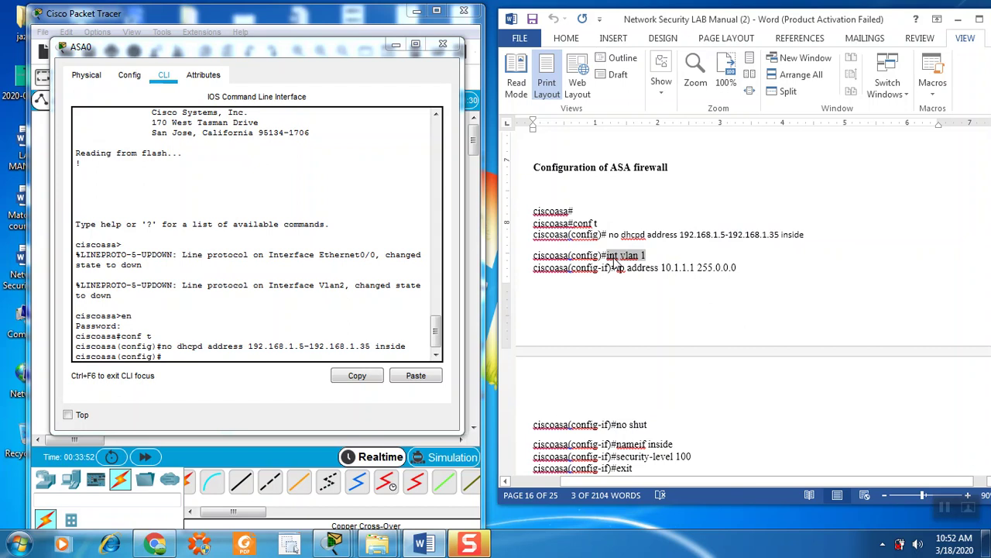
right_click(617, 265)
left_click(627, 269)
right_click(225, 358)
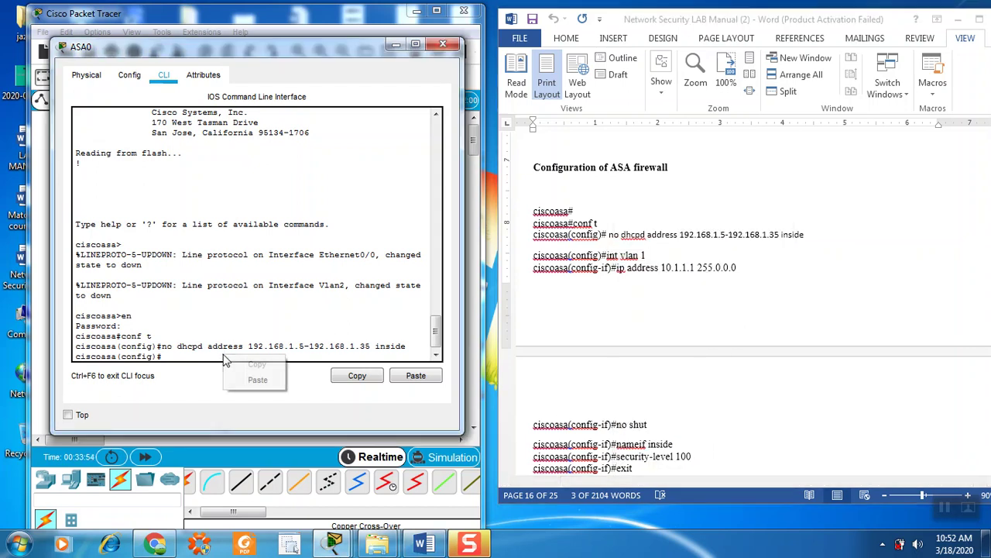
left_click(255, 379)
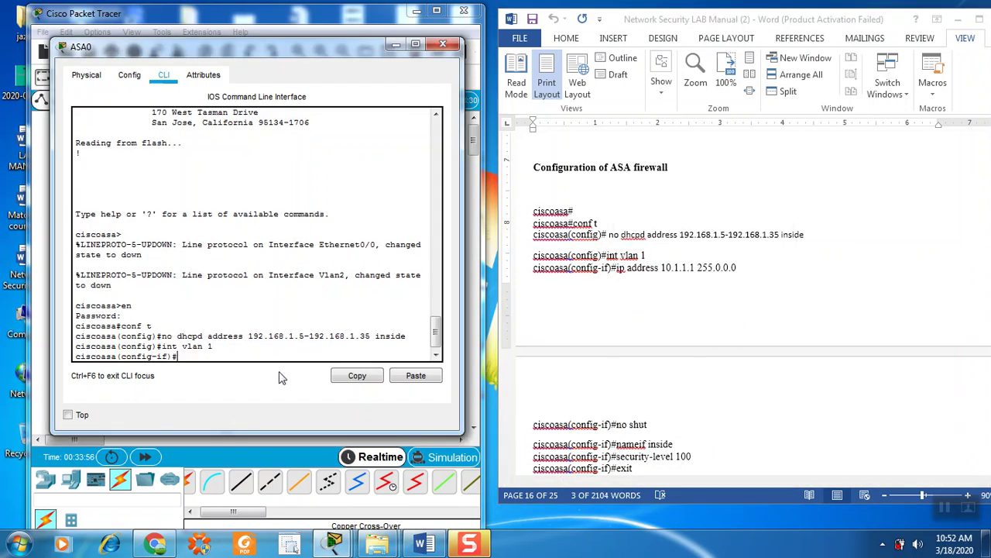
- Assign VLAN 1 the address 10.1.1.1 255.0.0.0
left_click(604, 325)
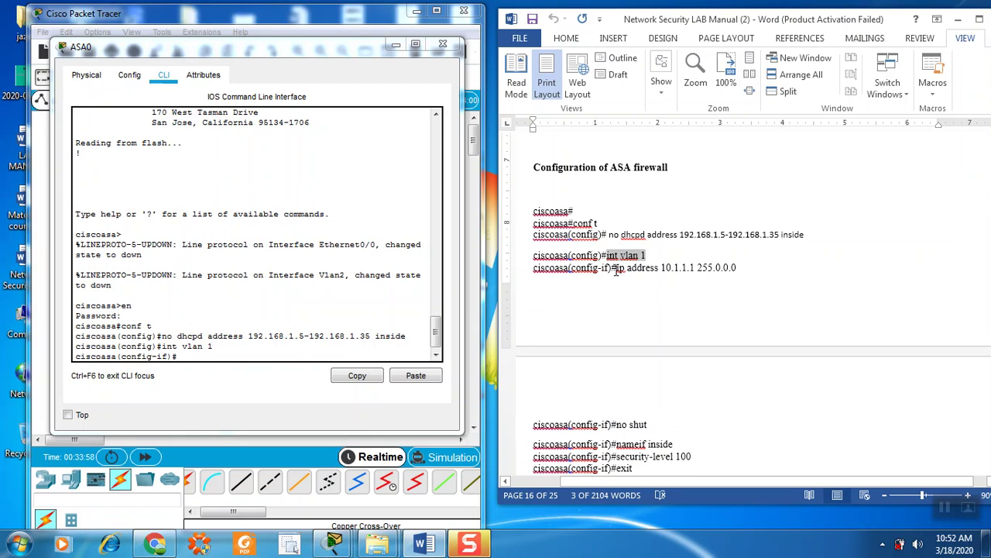
left_click_drag(618, 269, 713, 277)
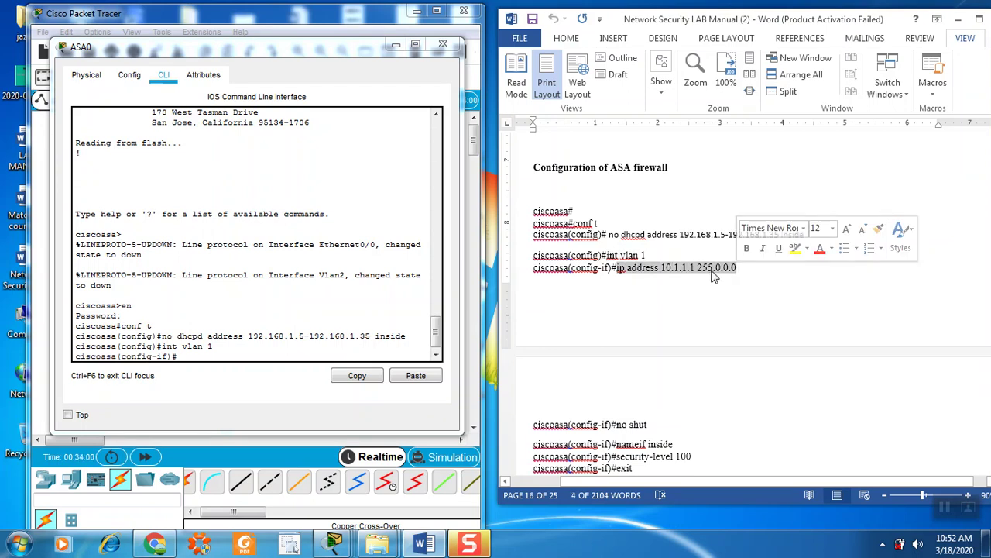
right_click(714, 275)
left_click(728, 295)
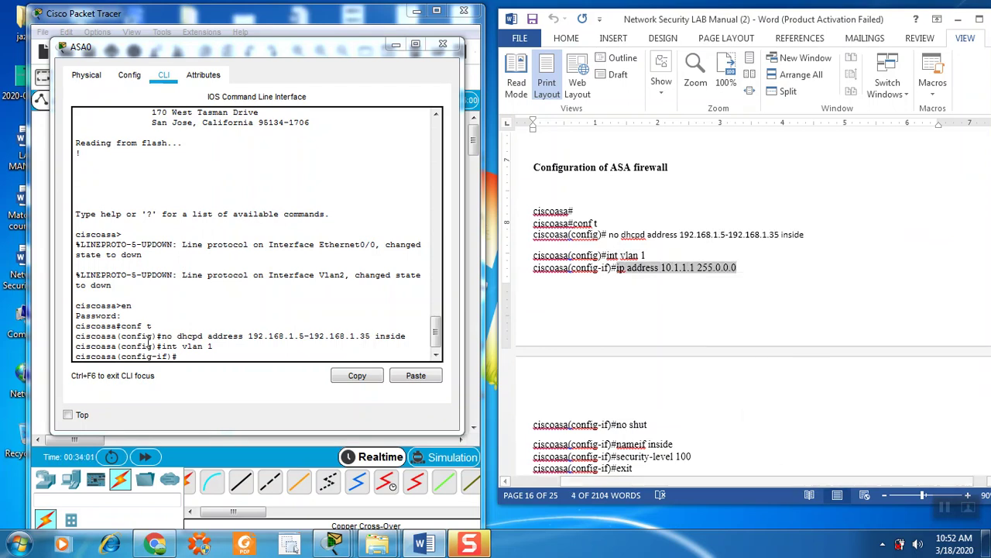
left_click(207, 354)
right_click(208, 354)
left_click(233, 379)
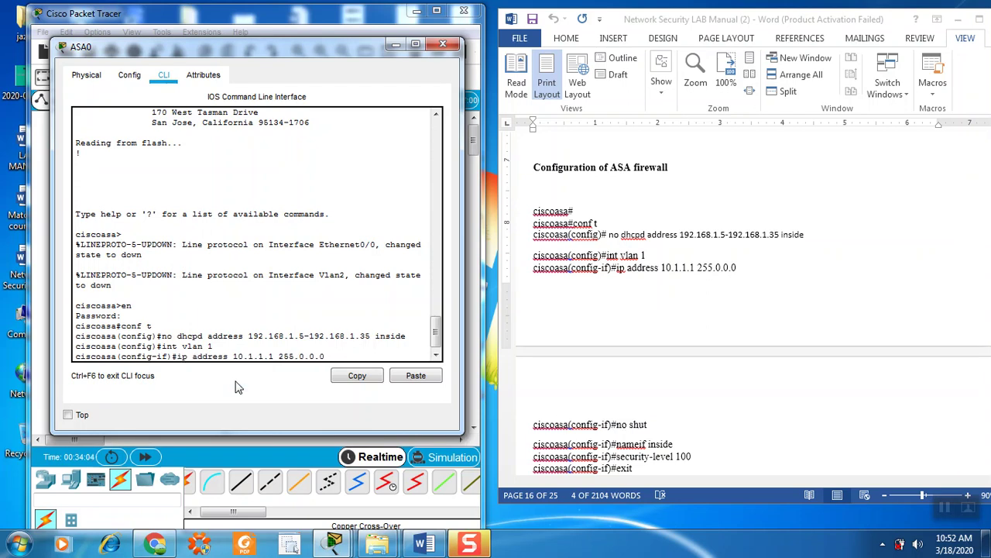
key("Return")
- Enable the VLAN 1 interface with no shut
key("alt+Tab")
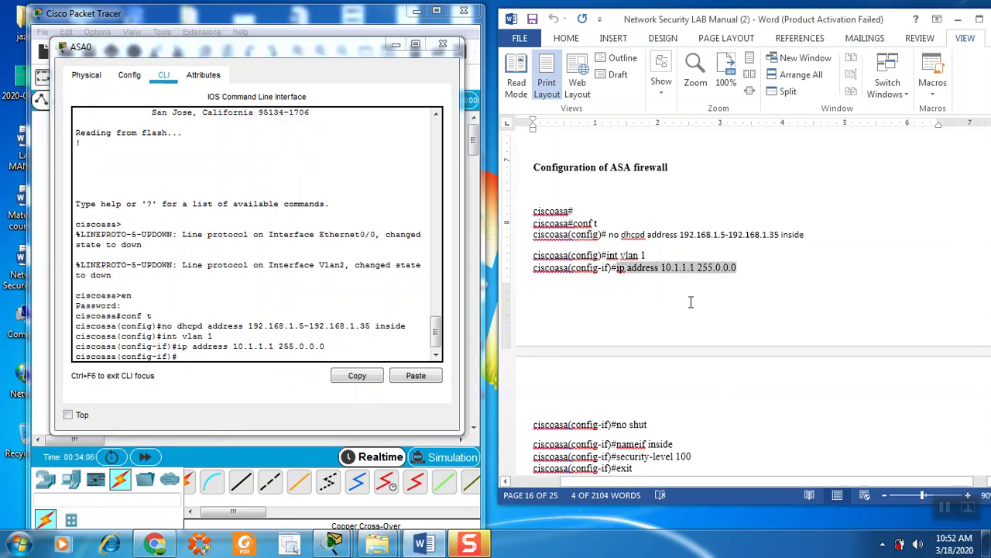
scroll(692, 306, "down", 3)
left_click(296, 355)
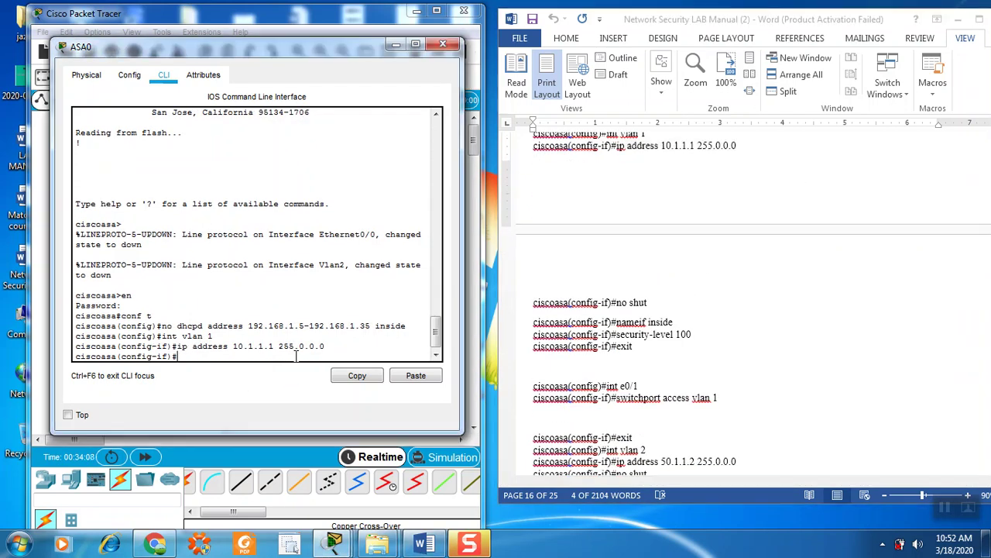
type("no shut")
key("Return")
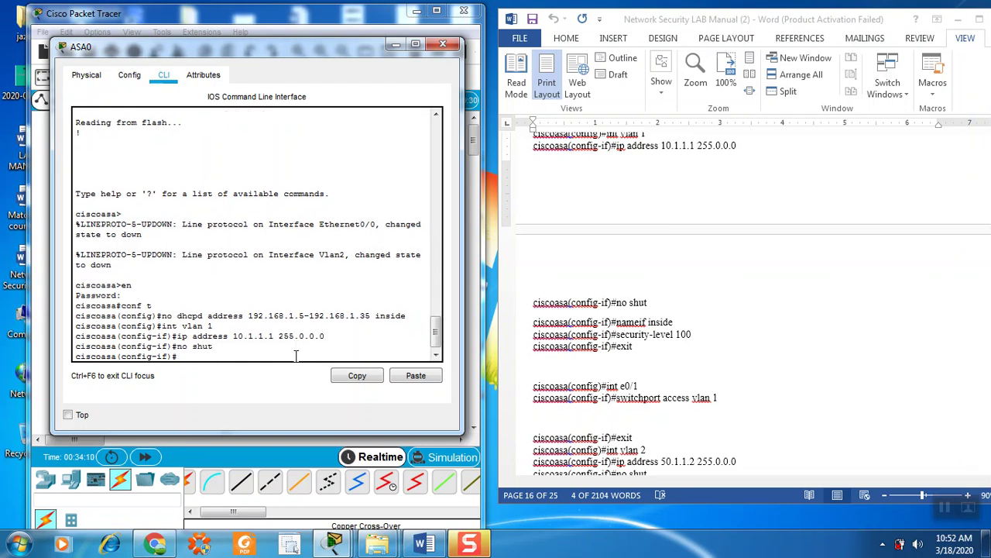
- Name the VLAN 1 interface inside with nameif inside
key("alt+Tab")
left_click_drag(617, 323, 672, 324)
right_click(655, 328)
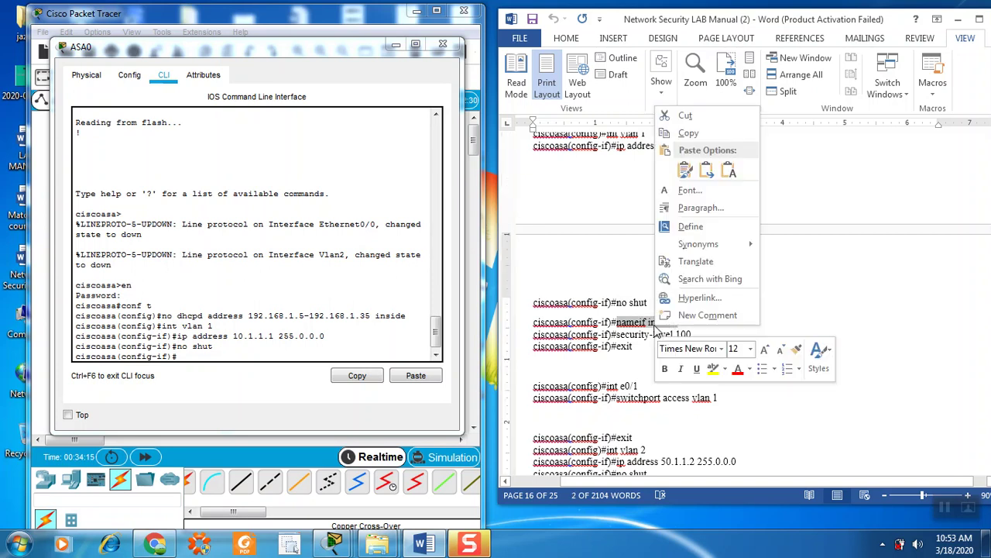
left_click(687, 133)
right_click(251, 361)
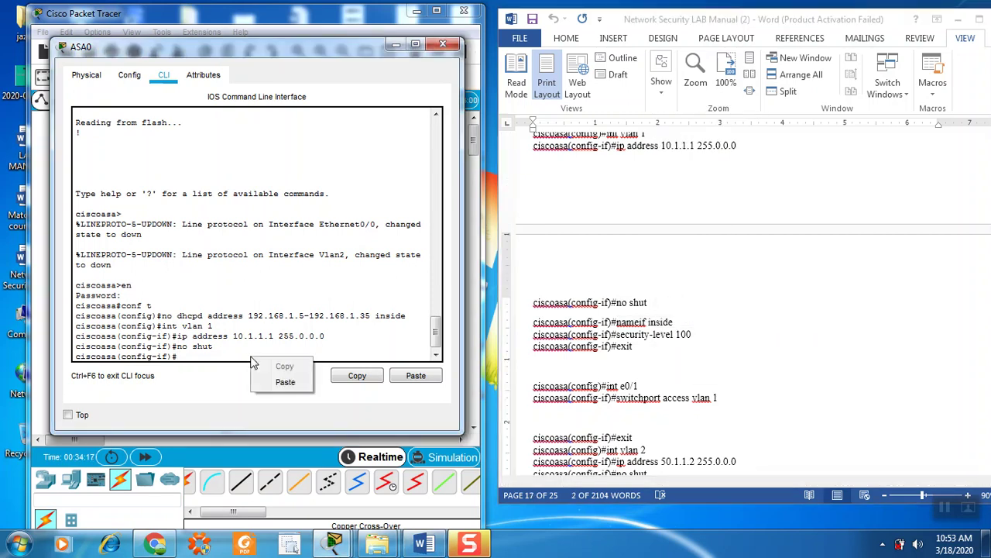
left_click(285, 382)
key("Return")
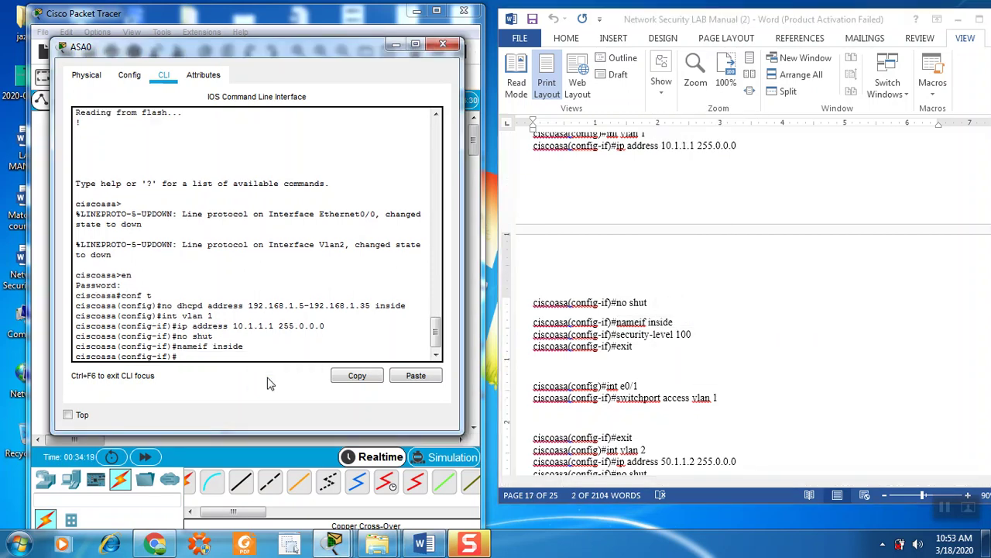
- Set VLAN 1's security level to 100 and leave interface configuration
left_click(632, 348)
left_click_drag(617, 335, 693, 335)
right_click(680, 334)
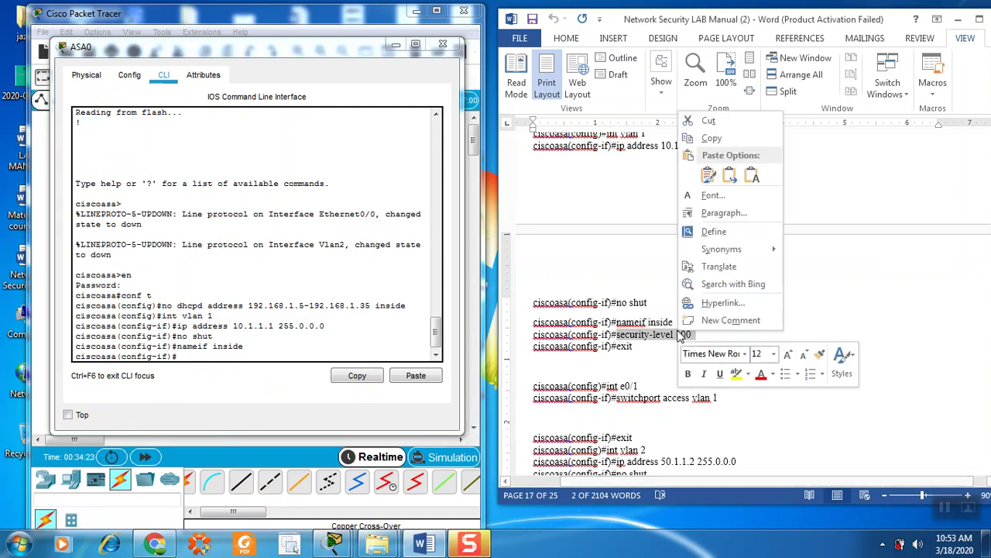
left_click(711, 138)
right_click(262, 358)
left_click(292, 382)
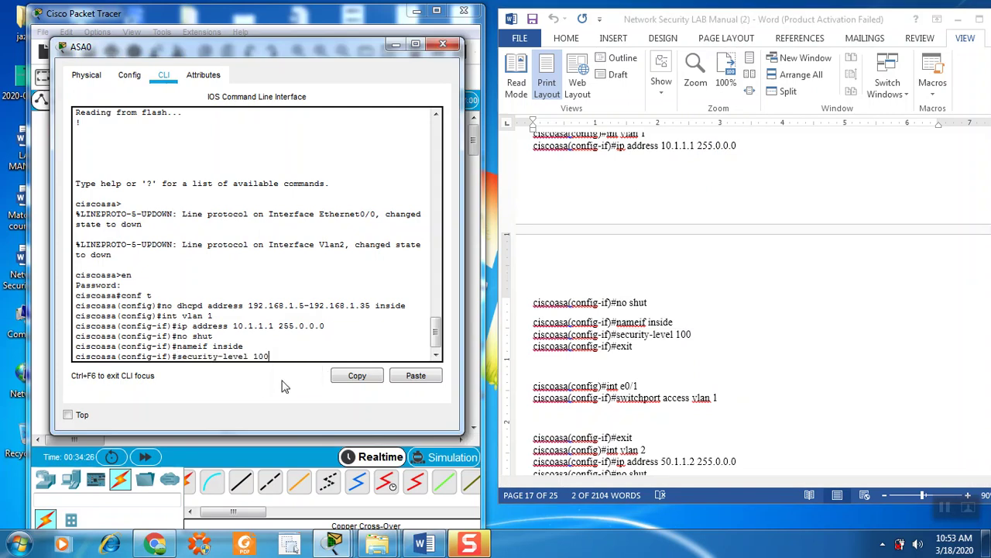
key("Return")
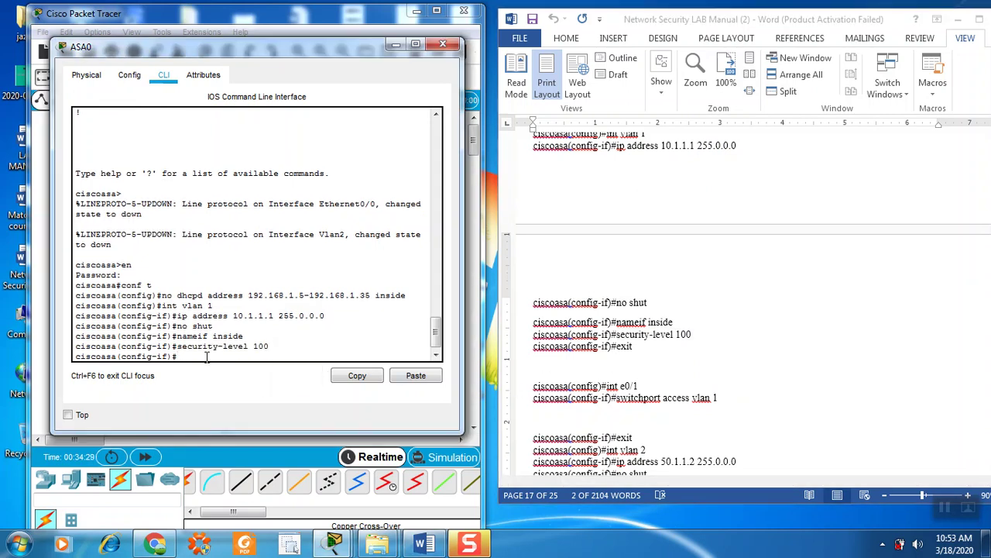
key("Return")
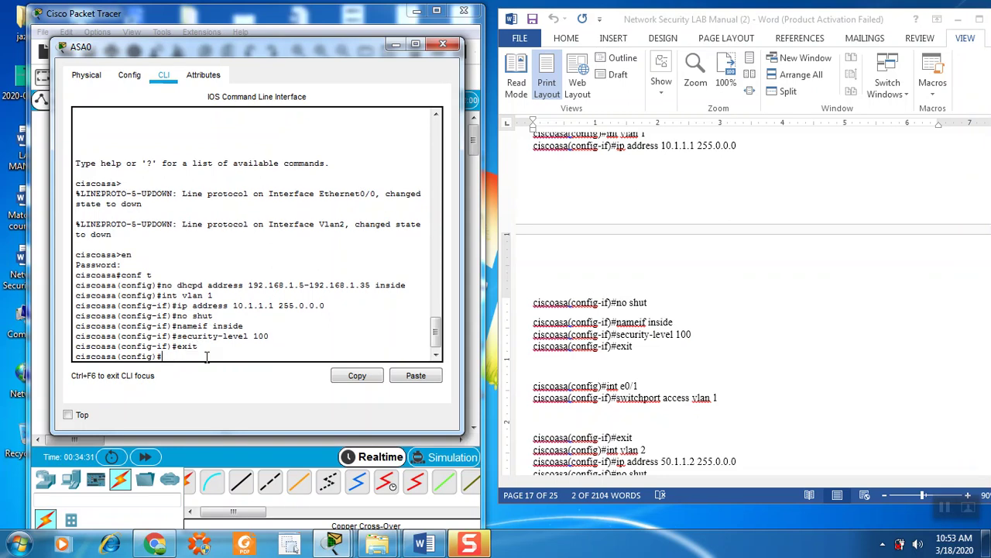
- Enter ASA0's Ethernet0/1 interface configuration with int e0/1
left_click(605, 402)
scroll(612, 325, "down", 3)
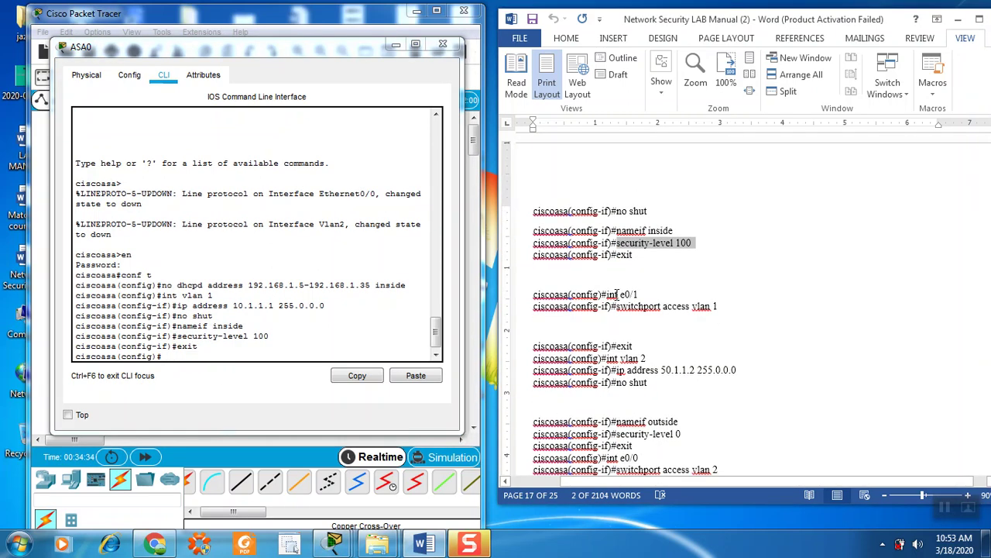
left_click_drag(609, 294, 638, 295)
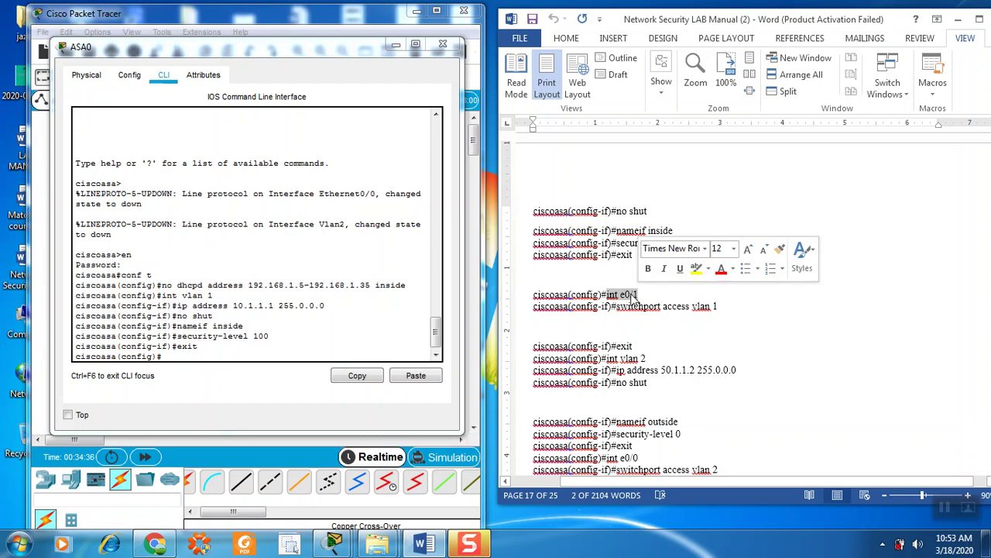
right_click(633, 295)
left_click(641, 321)
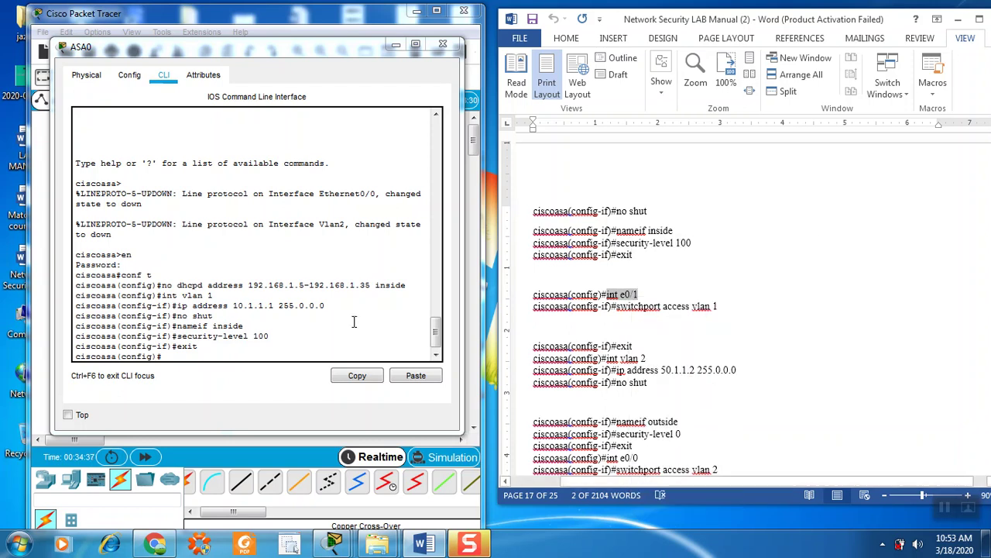
right_click(209, 352)
left_click(229, 376)
key("Return")
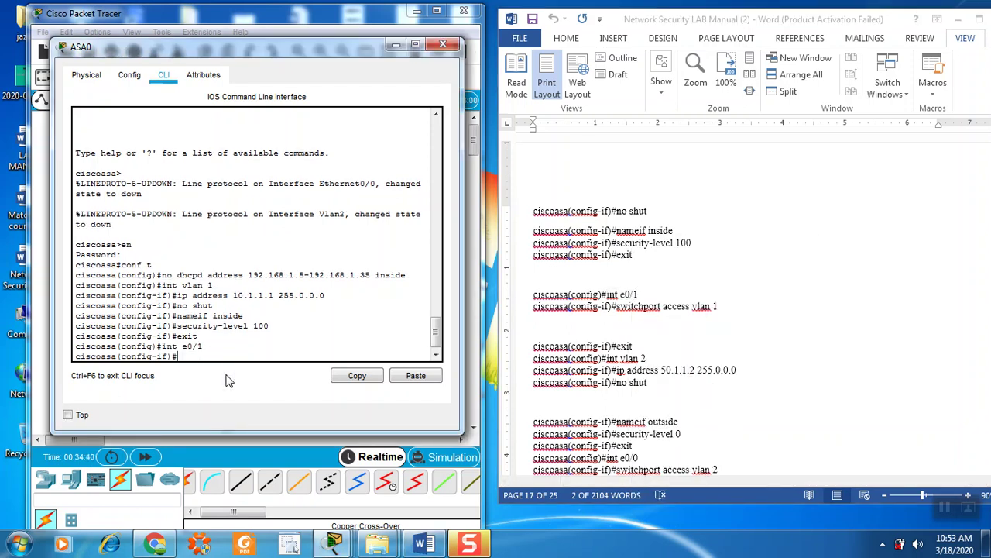
- Make e0/1 an access port in VLAN 1, then exit to global configuration
key("alt+Tab")
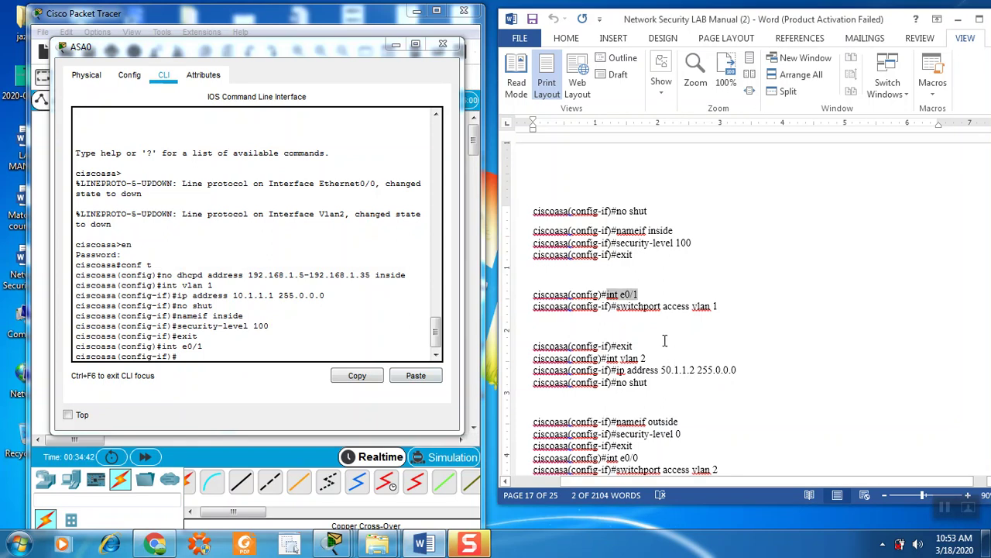
left_click_drag(617, 307, 724, 309)
right_click(678, 315)
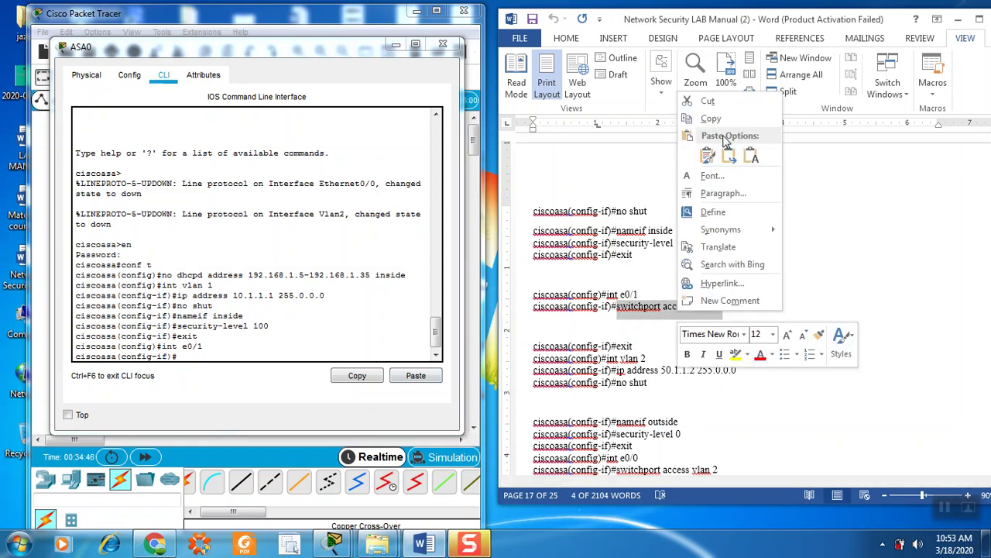
left_click(701, 114)
right_click(283, 350)
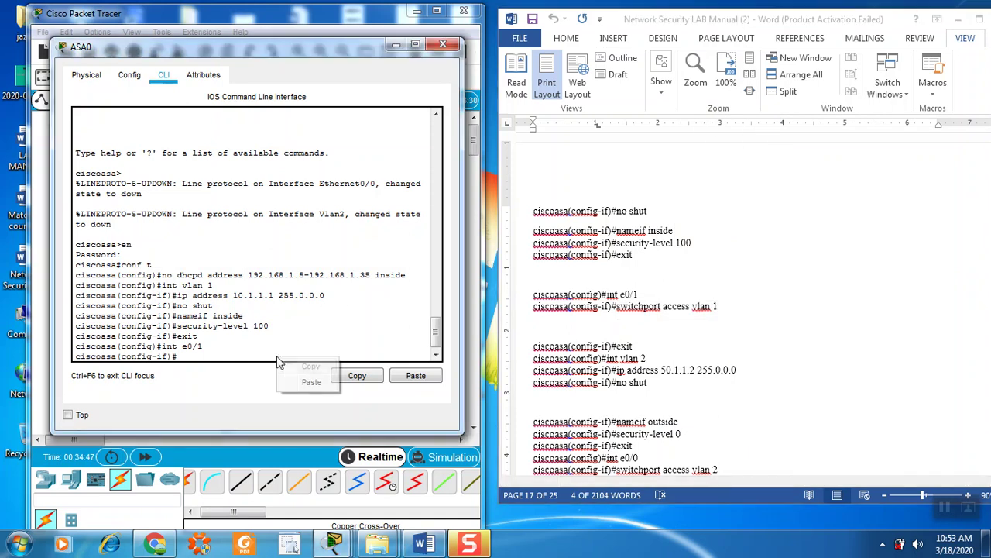
left_click(299, 390)
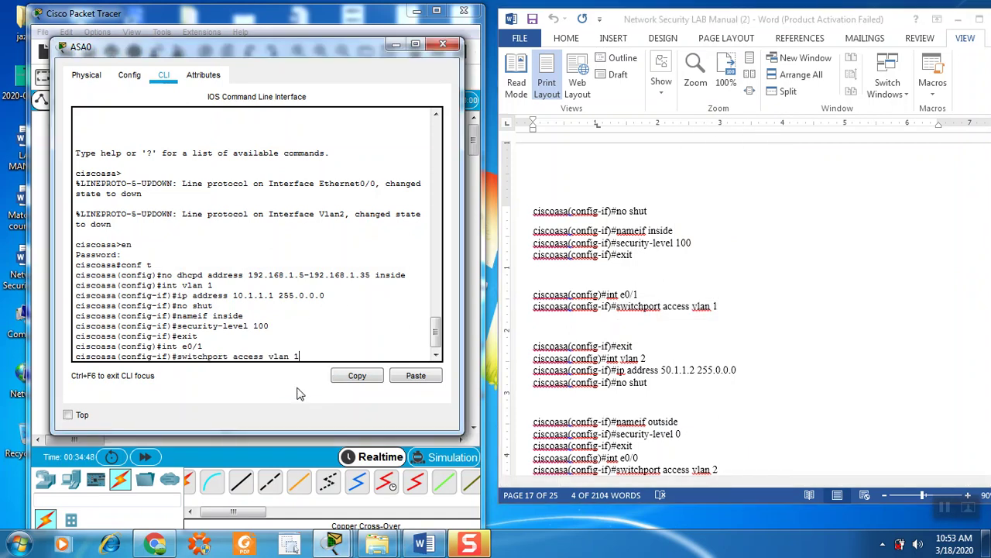
left_click(626, 358)
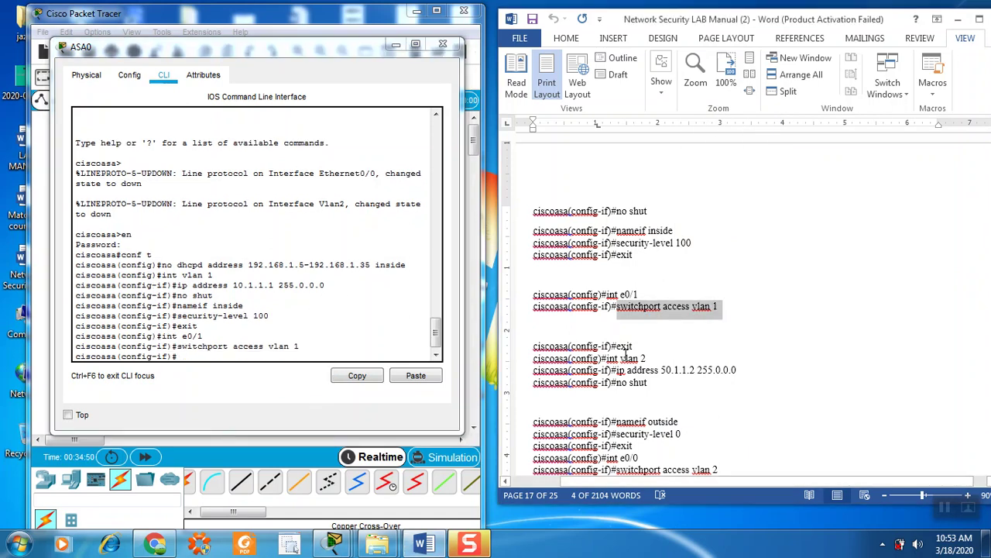
left_click(185, 357)
type("exi")
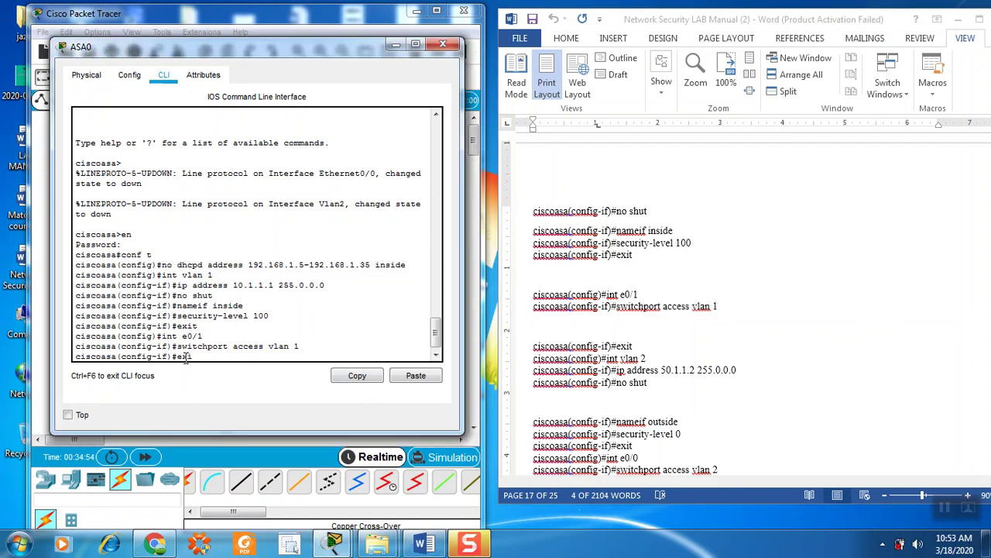
type("t")
key("Return")
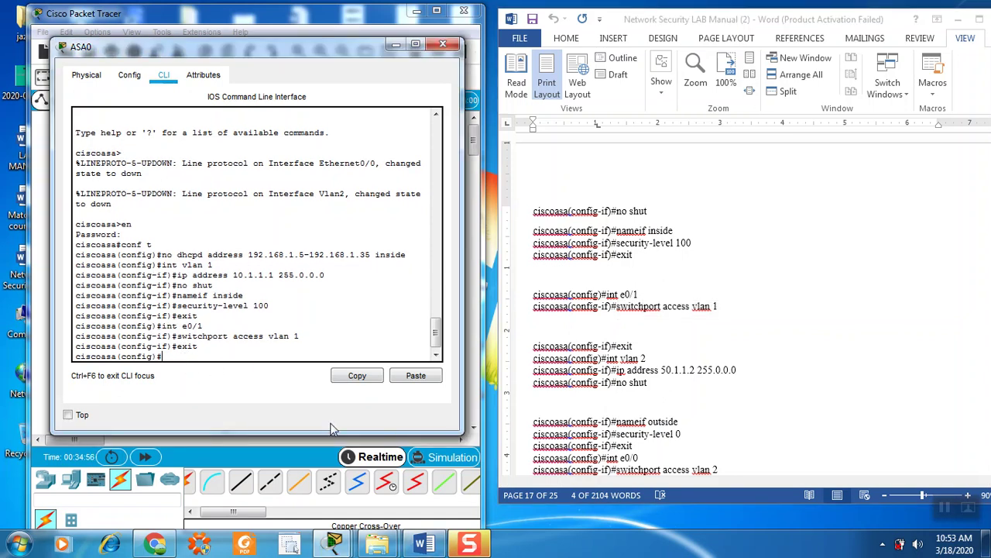
- Enter interface vlan 2 on ASA0 by pasting int vlan 2 from the manual
key("alt+Tab")
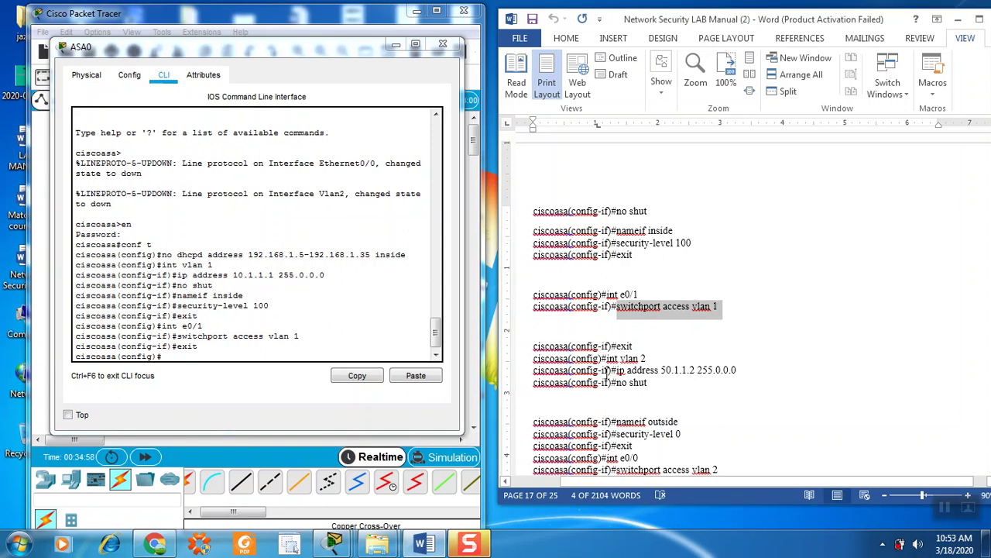
left_click_drag(609, 358, 648, 359)
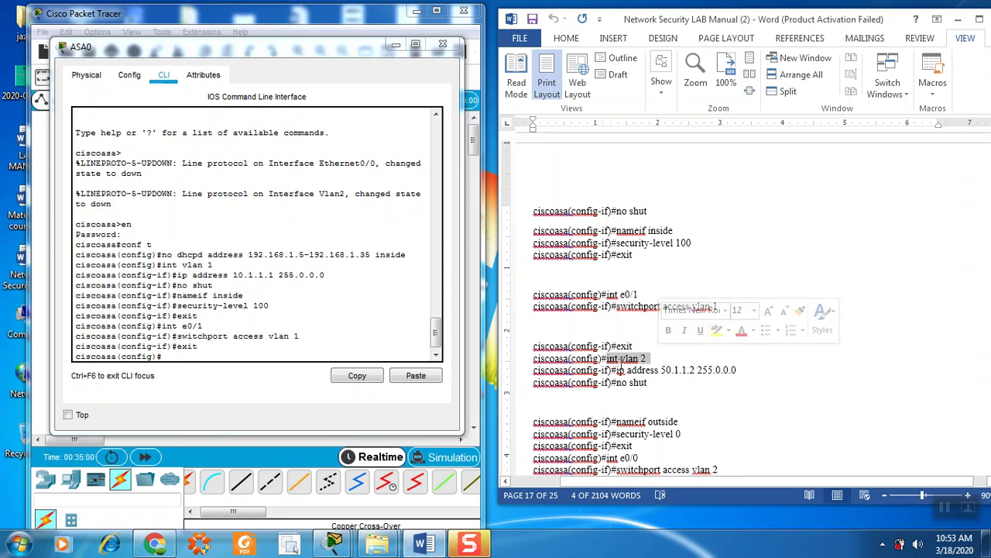
right_click(620, 369)
left_click(609, 358)
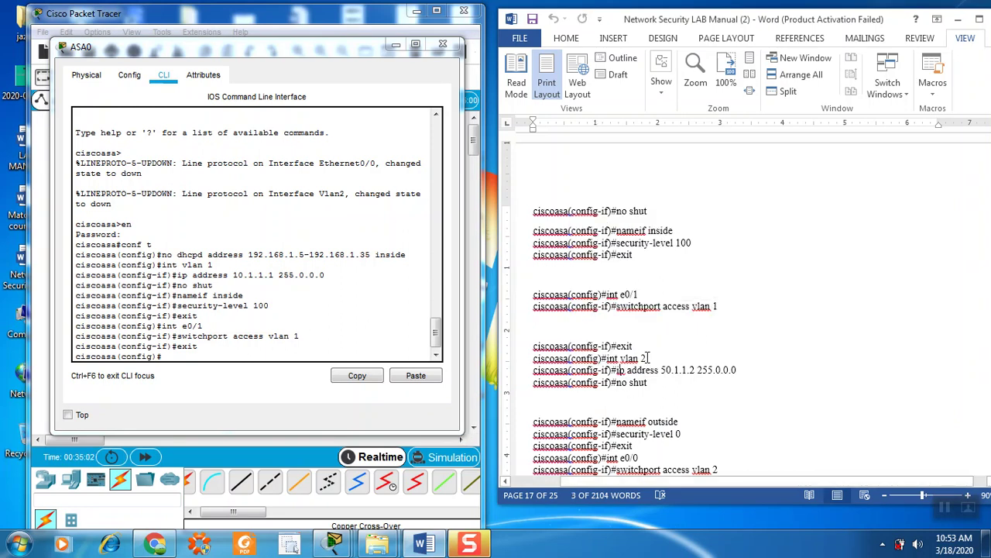
left_click_drag(609, 358, 646, 359)
right_click(638, 361)
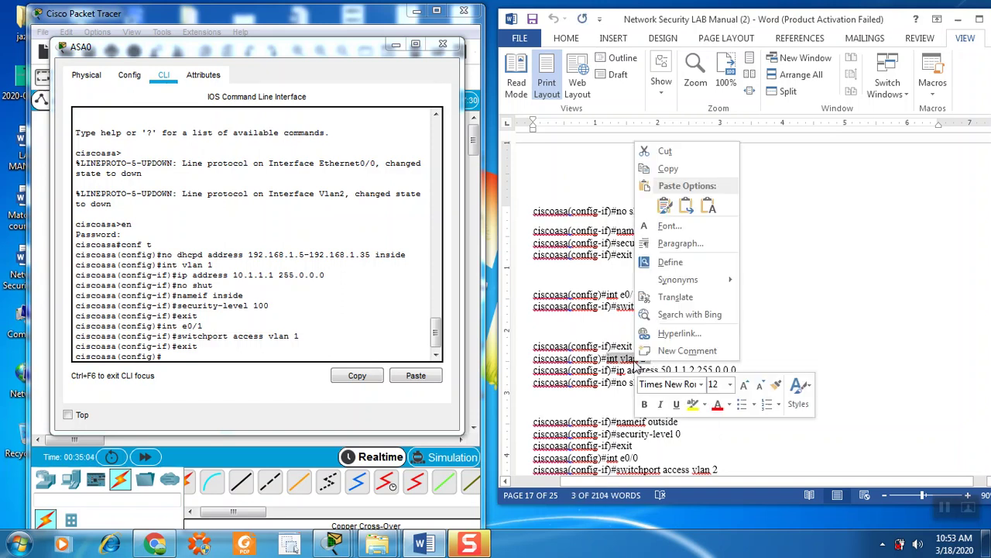
left_click(668, 168)
left_click(310, 333)
left_click(415, 377)
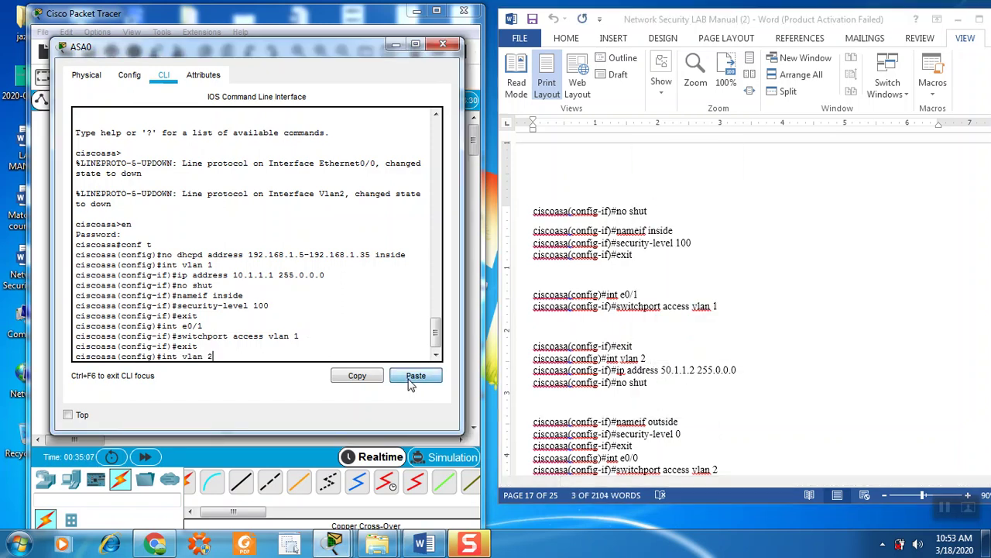
key("Return")
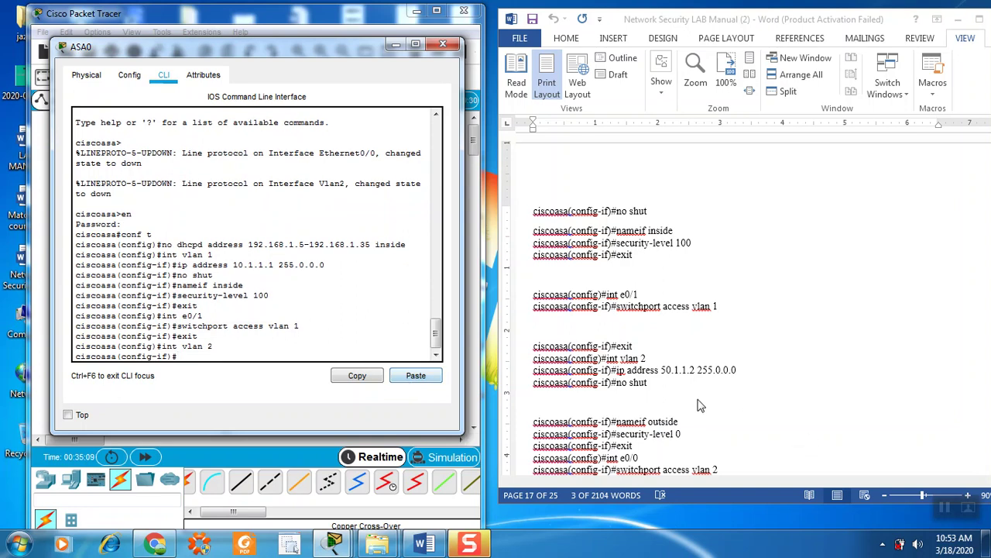
- Give VLAN 2 the address 50.1.1.2 255.0.0.0 and enable it with no shut
key("alt+Tab")
left_click_drag(617, 370, 742, 370)
right_click(720, 370)
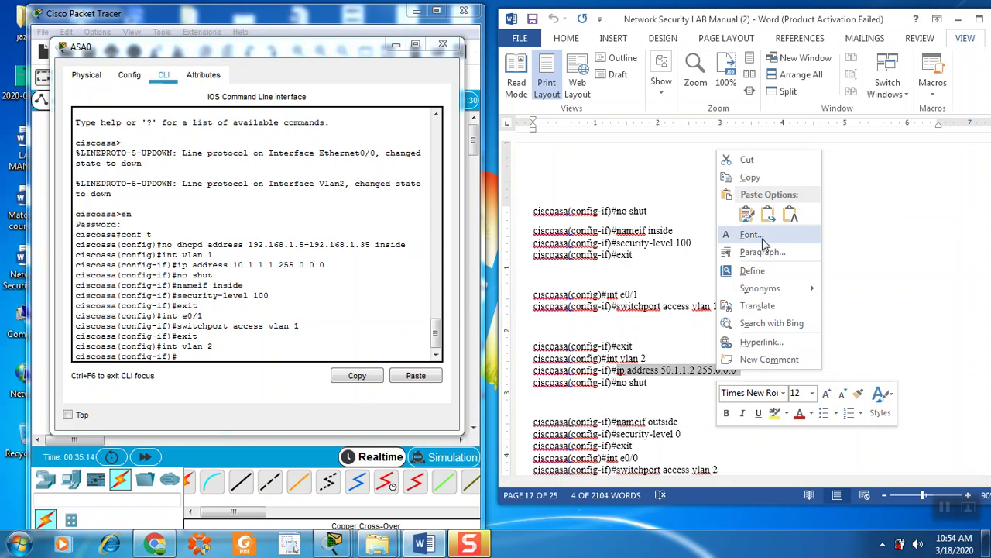
left_click(755, 185)
right_click(271, 354)
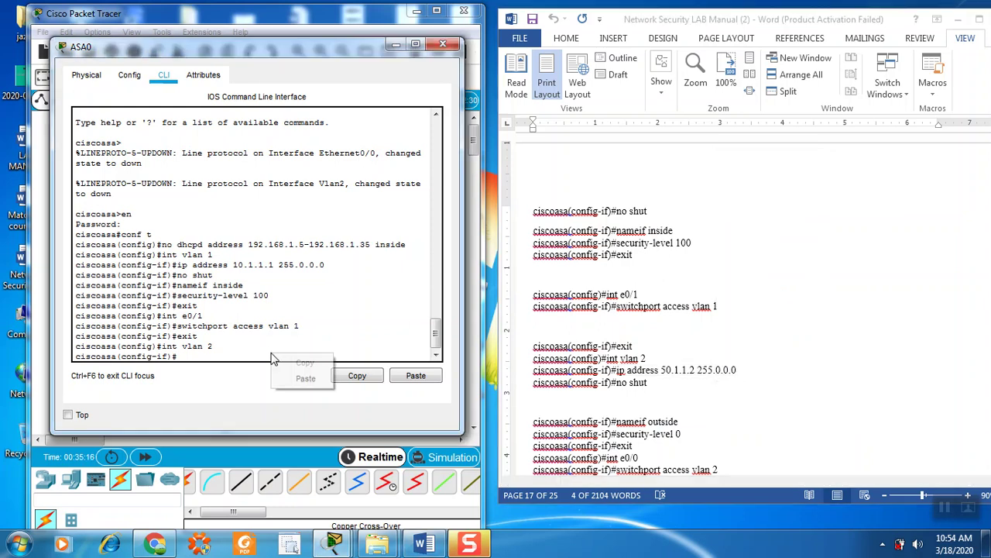
left_click(288, 381)
key("Return")
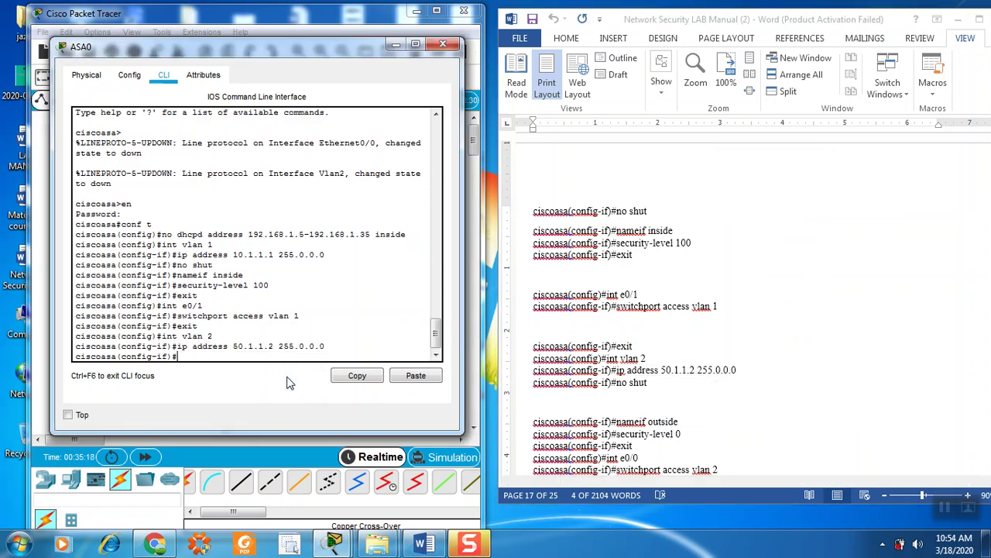
key("alt+Tab")
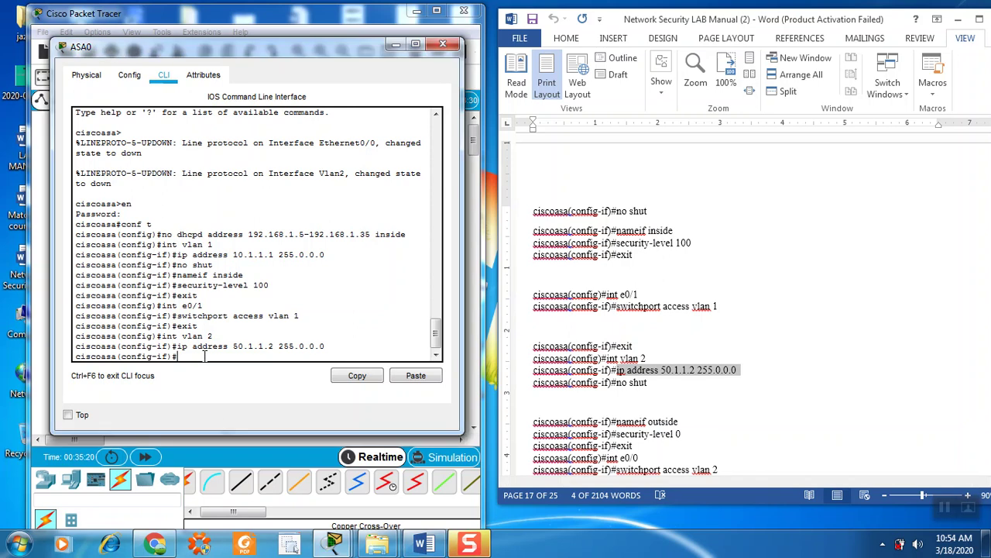
left_click(205, 357)
type("no shut")
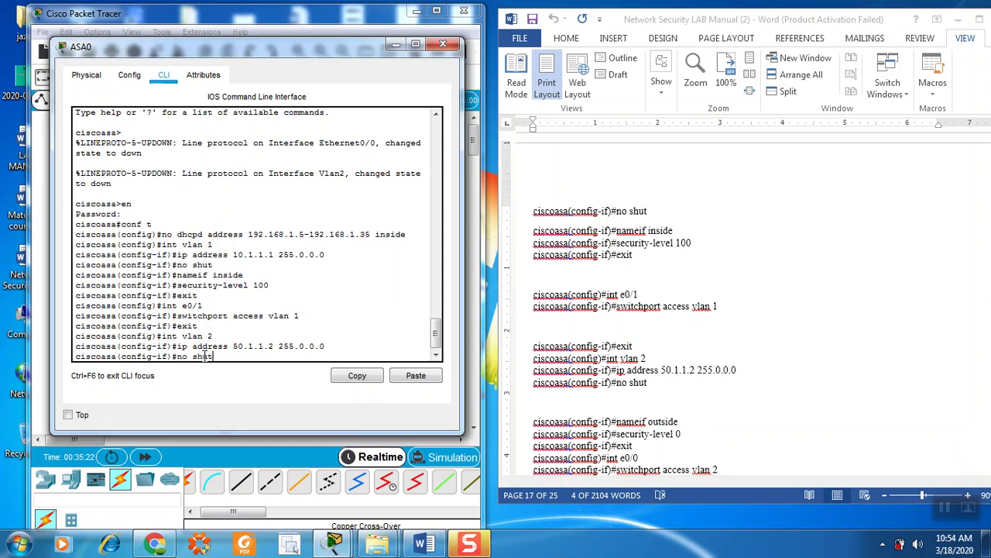
key("Return")
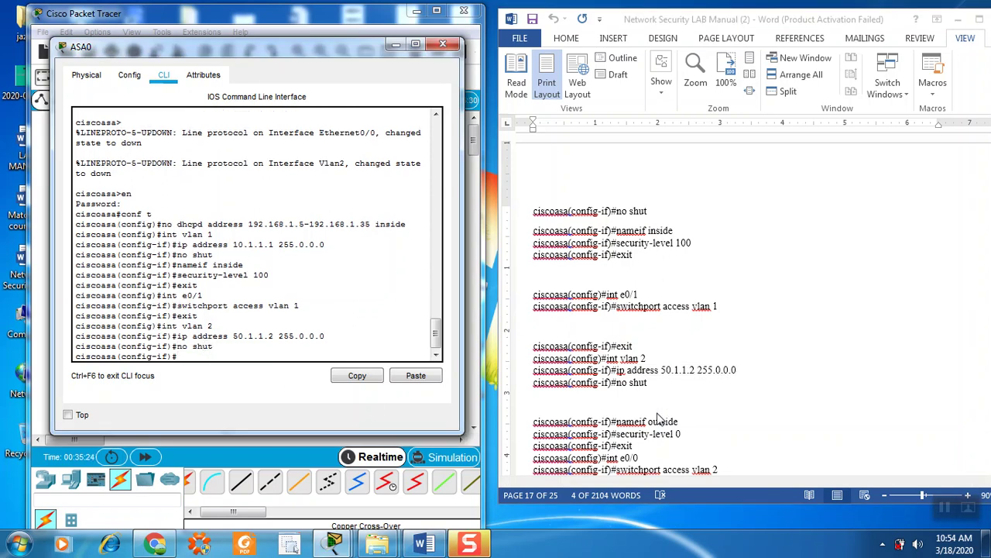
- Name the VLAN 2 interface outside with nameif outside
left_click(644, 381)
scroll(642, 378, "down", 3)
scroll(642, 378, "down", 2)
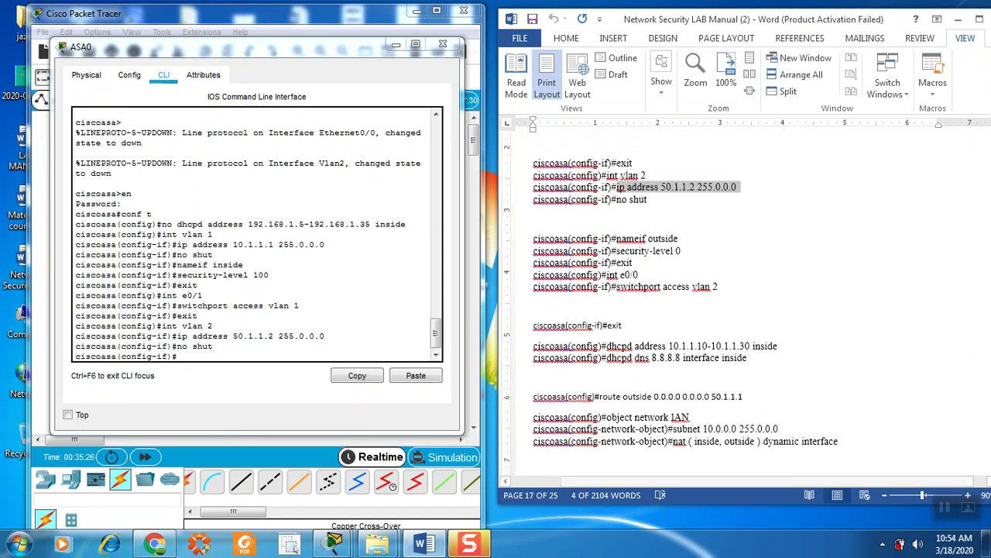
left_click_drag(616, 242, 678, 241)
right_click(656, 239)
left_click(685, 262)
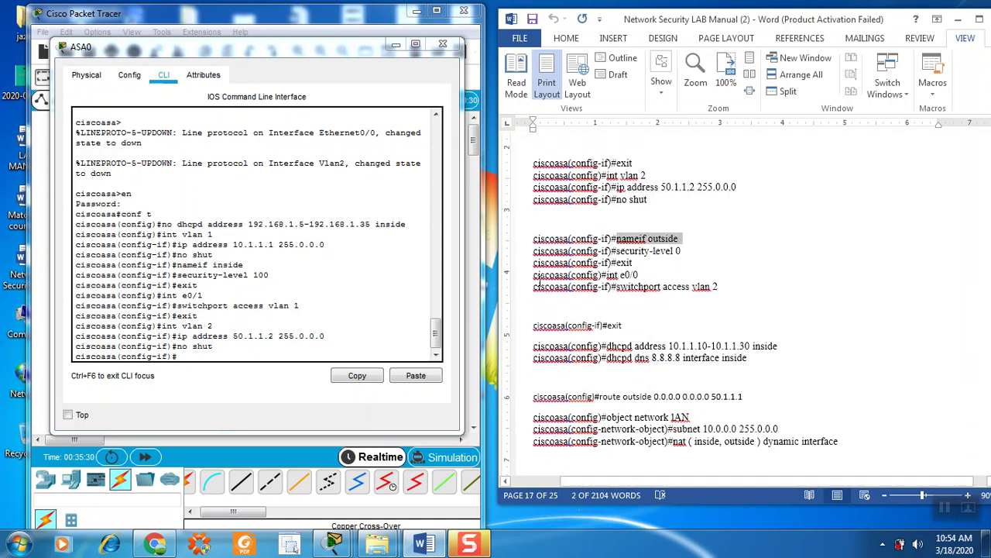
left_click(230, 370)
right_click(232, 356)
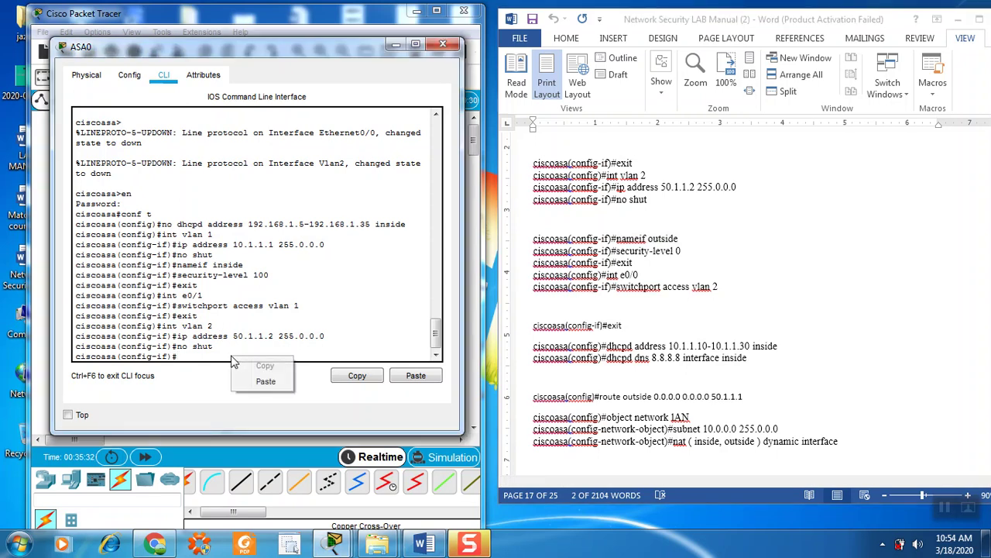
left_click(248, 383)
key("Return")
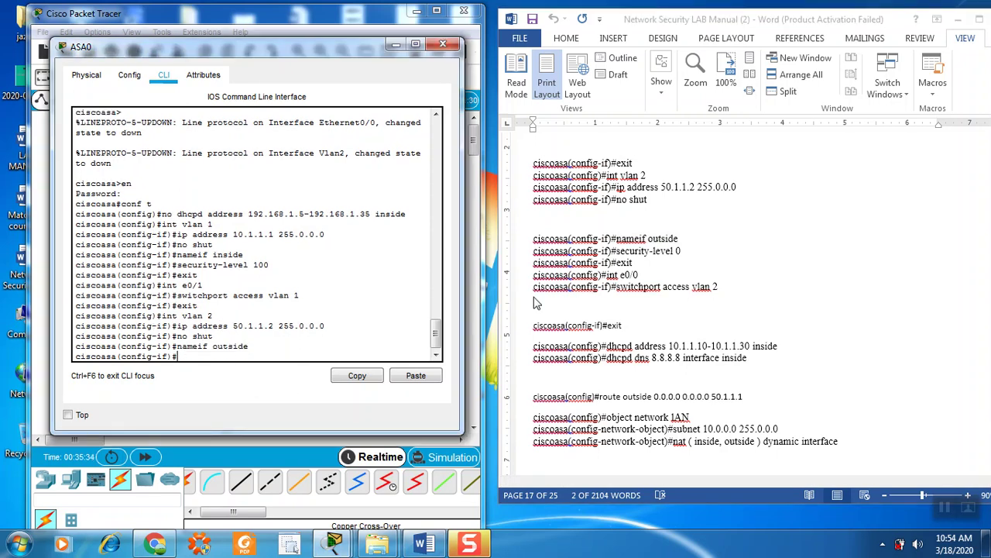
- Set VLAN 2's security level to 0 and exit interface configuration
left_click(671, 323)
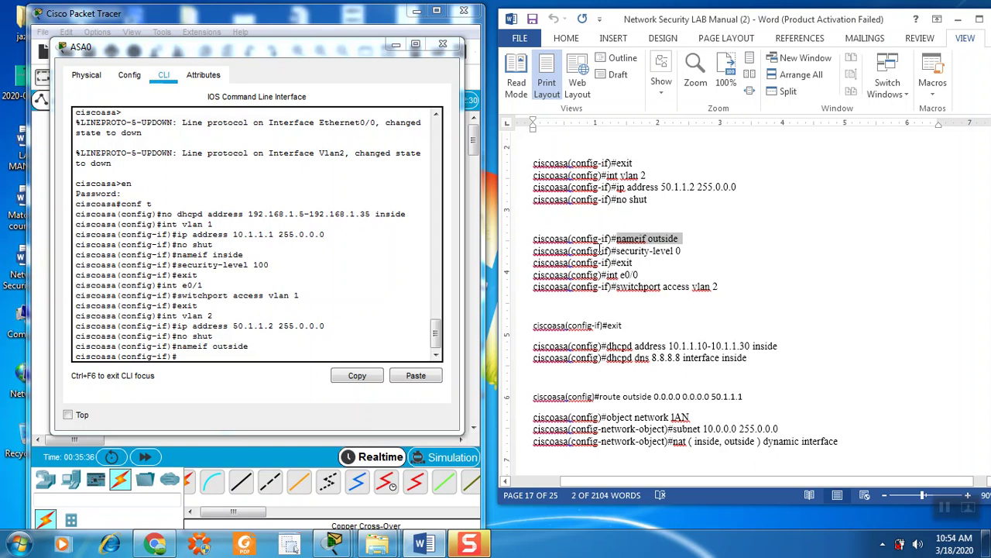
left_click_drag(617, 251, 682, 252)
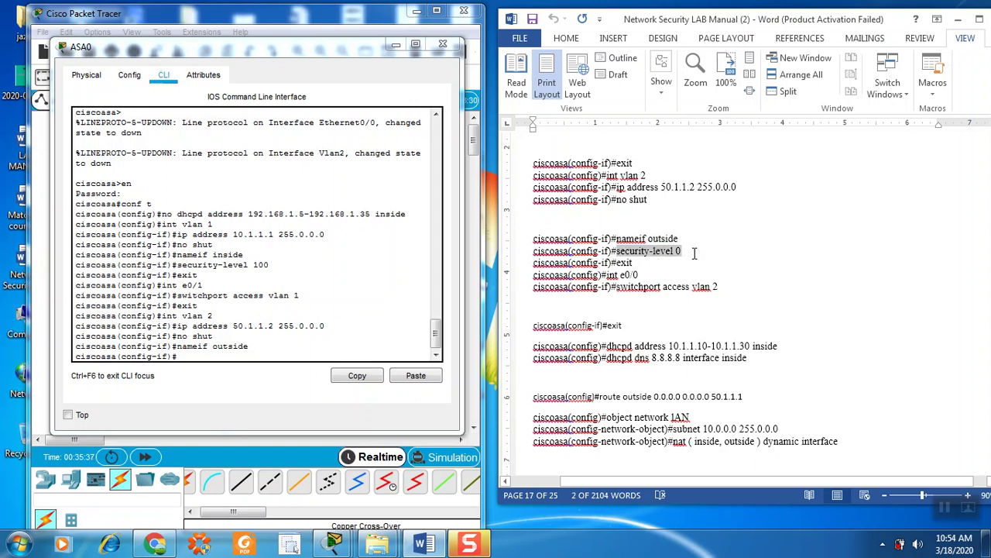
right_click(664, 254)
left_click(696, 282)
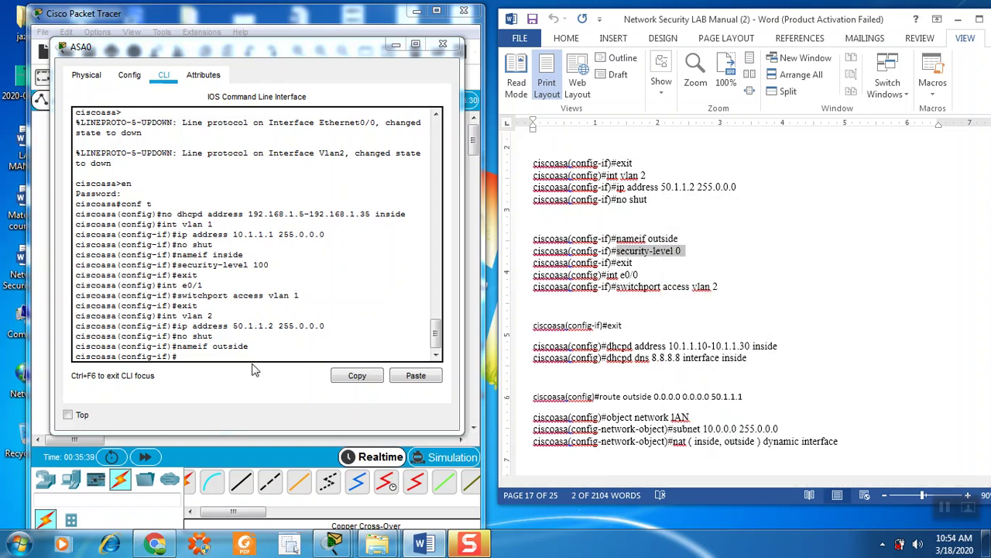
left_click(254, 361)
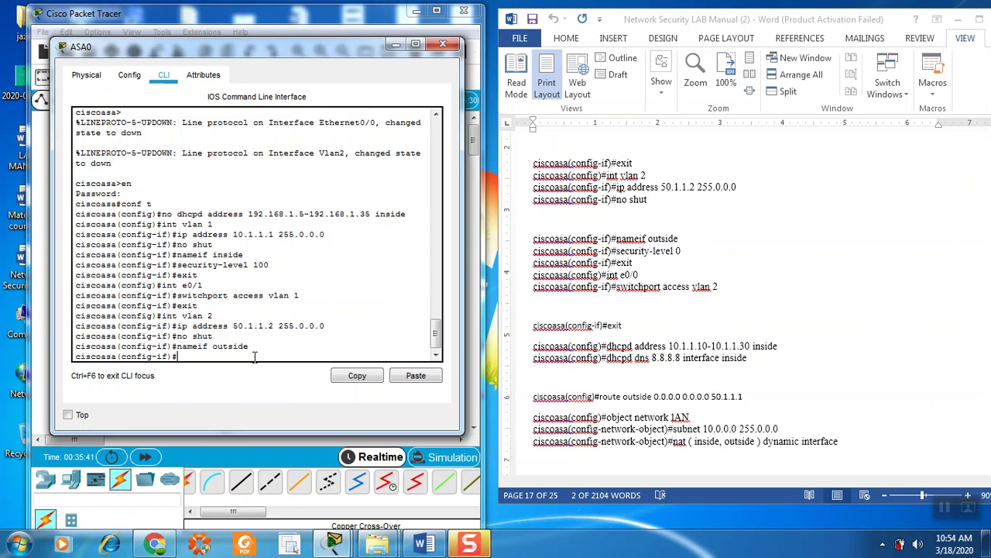
left_click(397, 376)
key("Return")
left_click(676, 313)
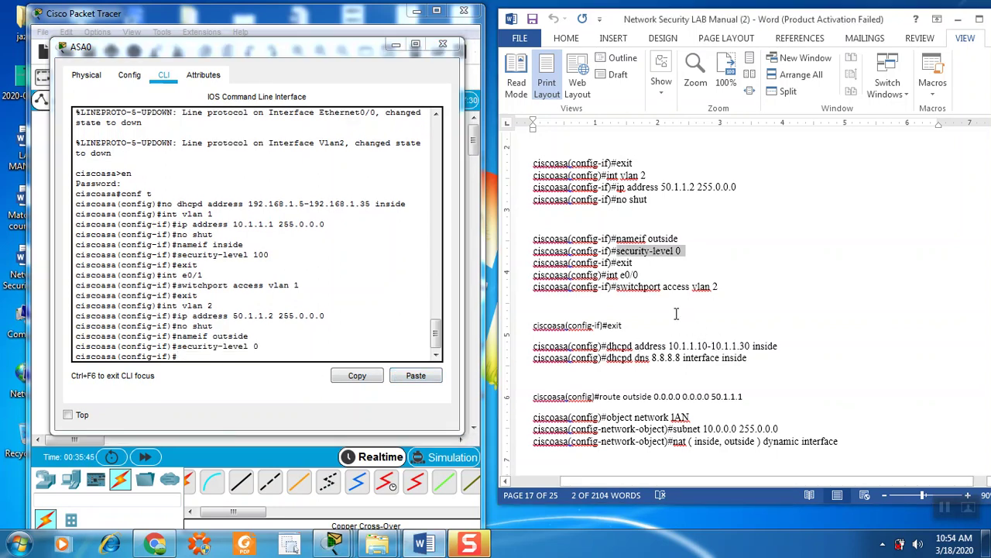
left_click(187, 355)
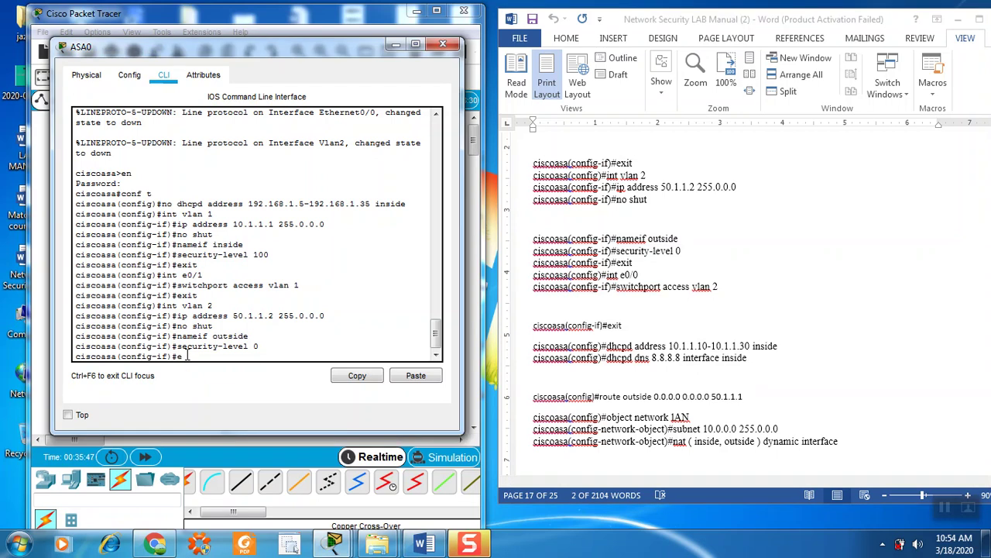
type("exit")
key("Return")
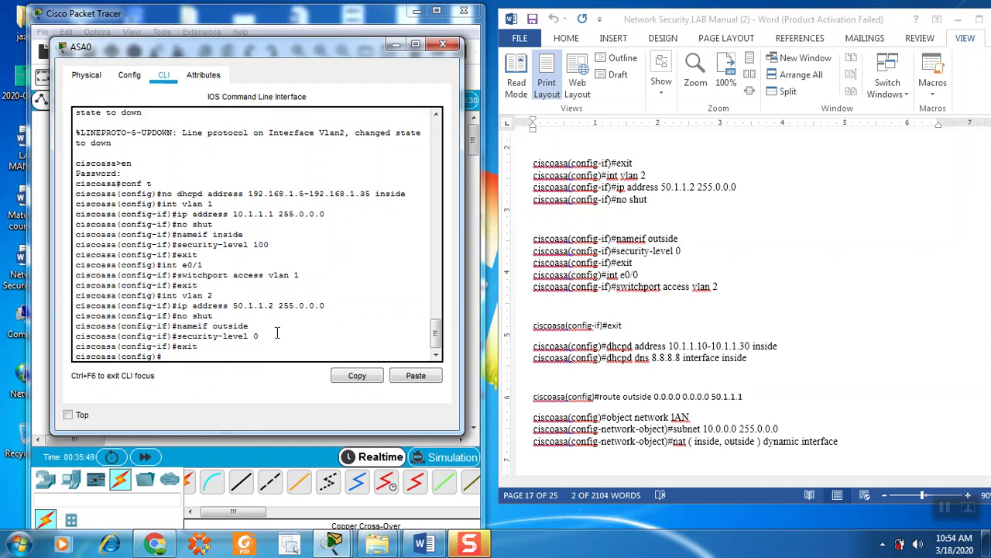
- Enter ASA0's Ethernet0/0 interface configuration with int e0/0
left_click_drag(681, 251, 639, 275)
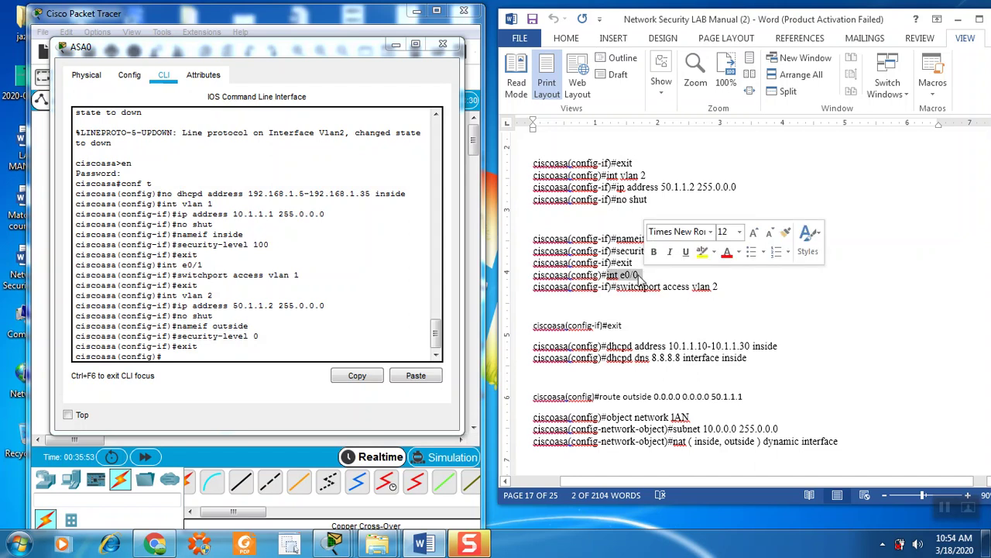
right_click(633, 277)
left_click(662, 298)
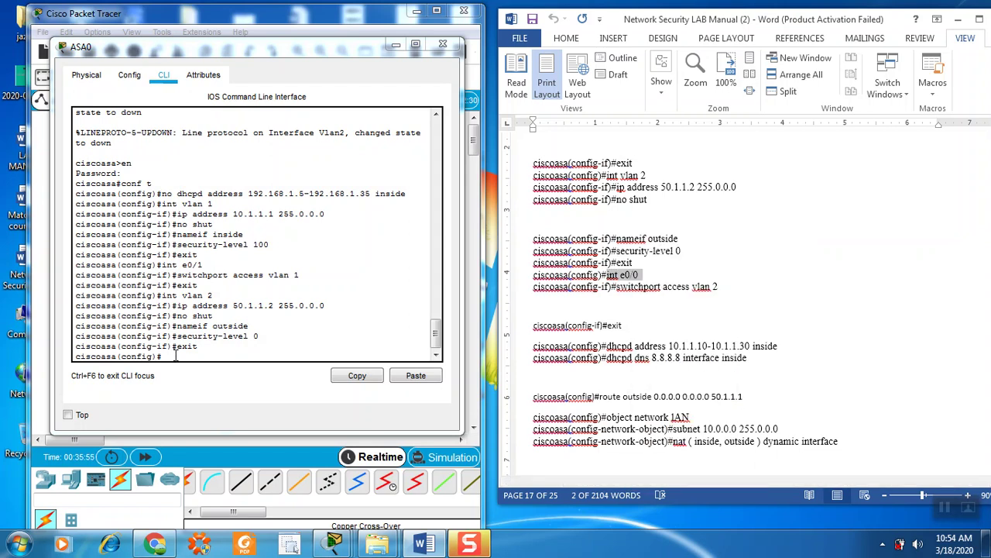
right_click(177, 360)
left_click(203, 381)
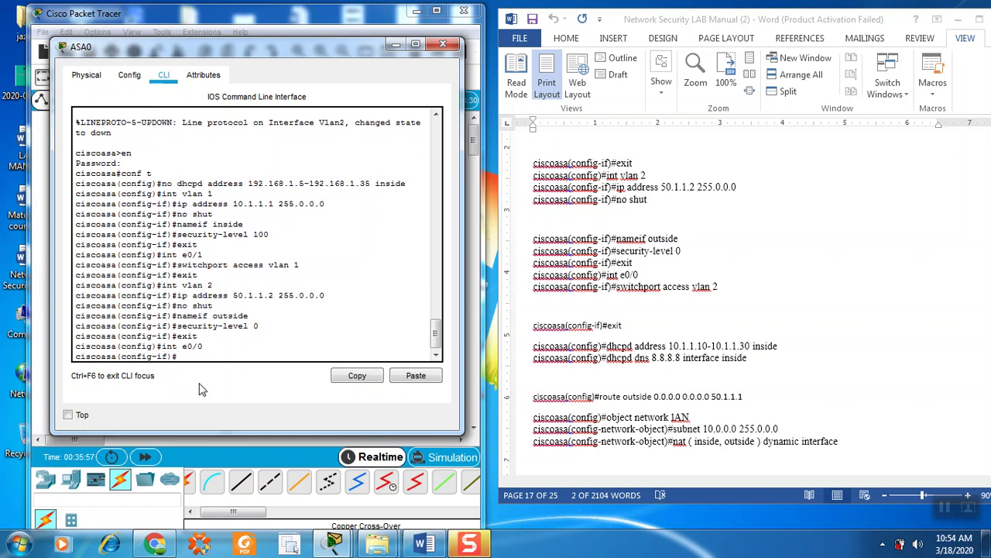
- Assign port e0/0 to access VLAN 2 with switchport access vlan 2
left_click(640, 307)
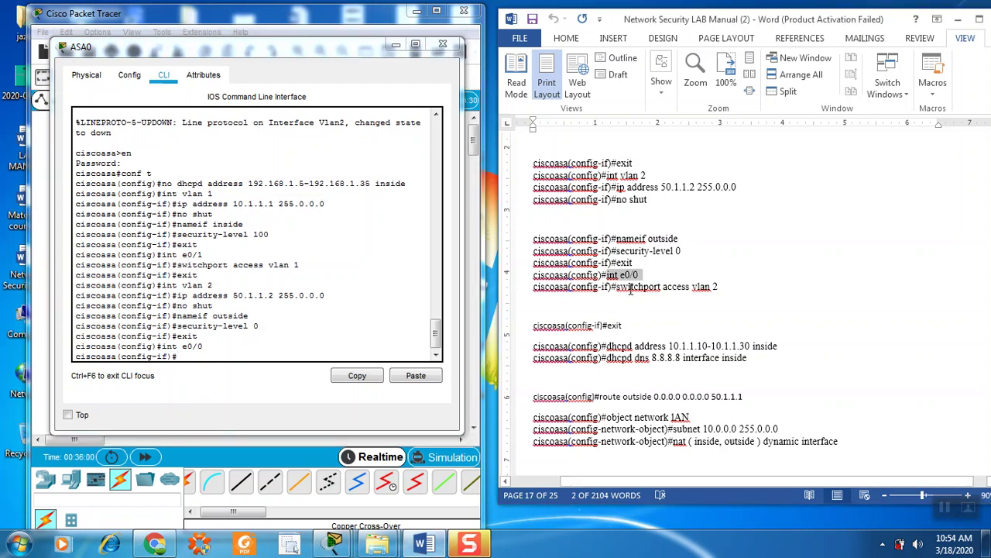
left_click_drag(618, 288, 719, 288)
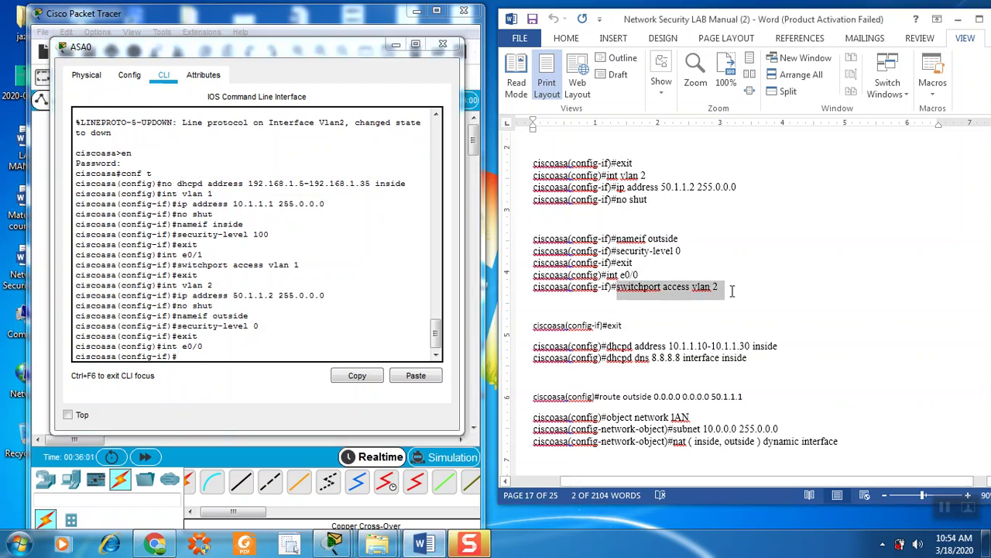
right_click(693, 288)
left_click(723, 315)
right_click(196, 355)
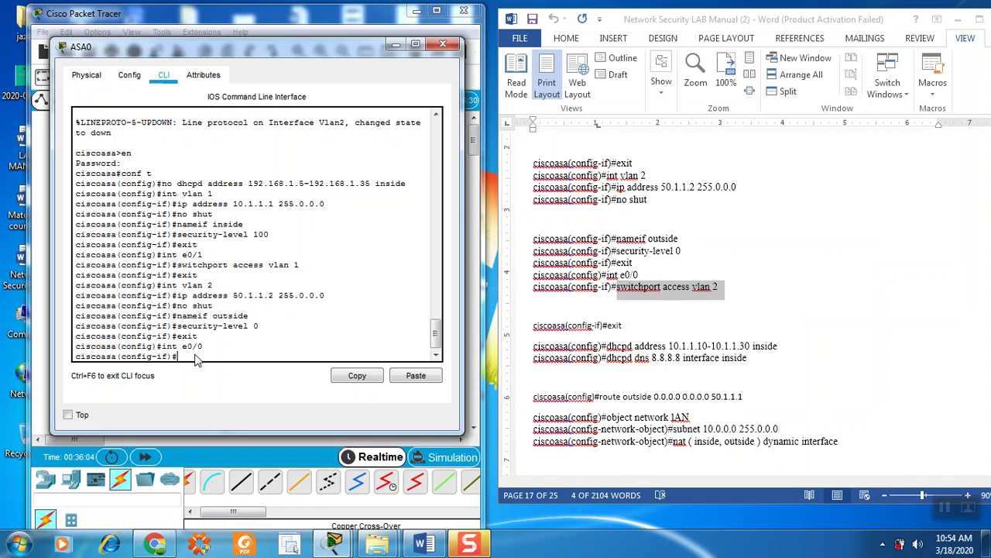
left_click(228, 379)
key("Return")
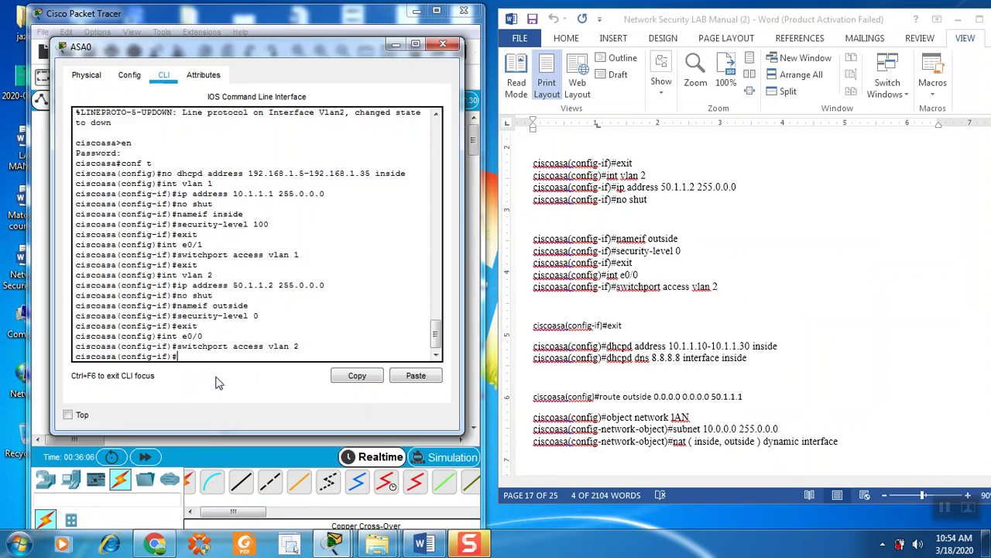
left_click(669, 298)
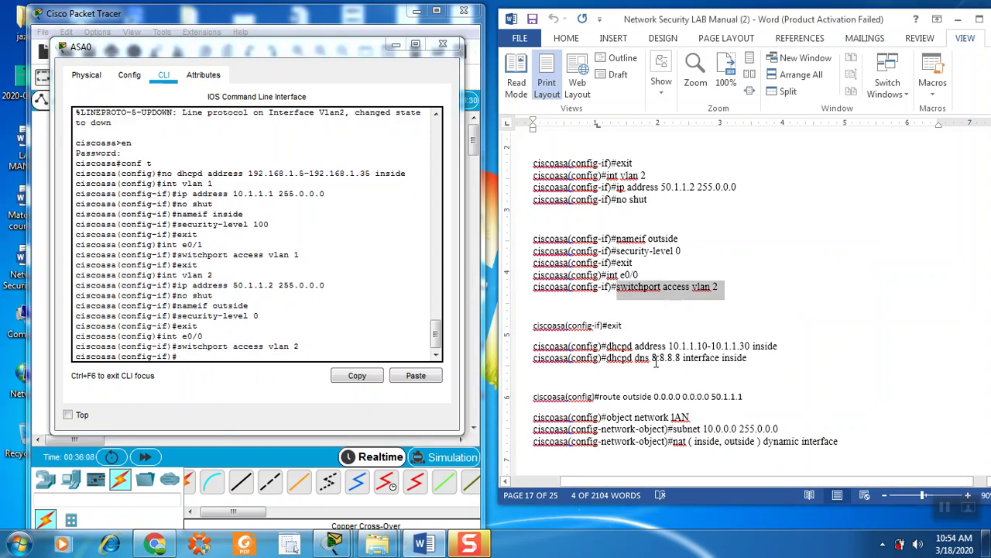
scroll(653, 358, "down", 1)
- Exit interface mode and give ASA0 the inside DHCP pool 10.1.1.10-10.1.1.30
left_click(242, 356)
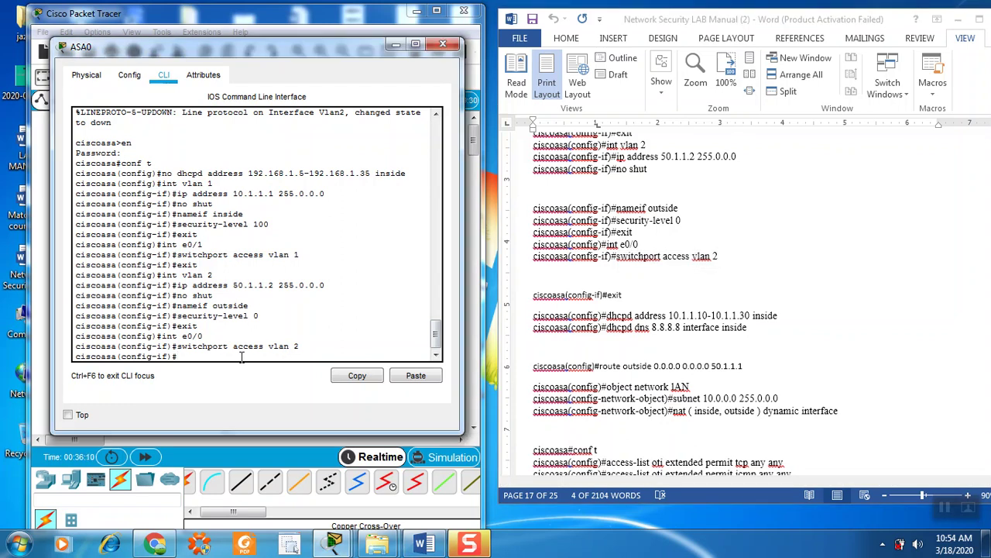
type("exit")
key("Return")
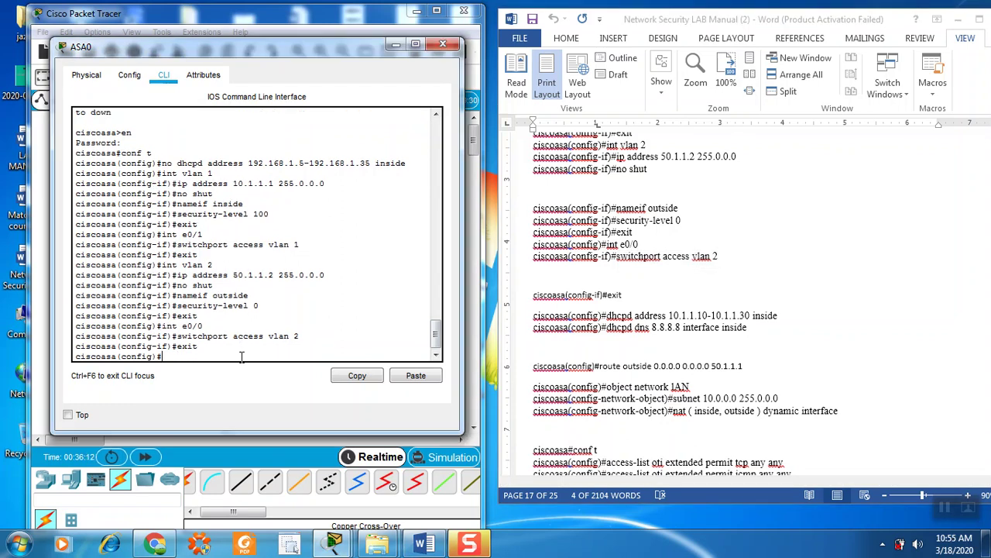
left_click_drag(617, 256, 724, 256)
scroll(620, 249, "down", 2)
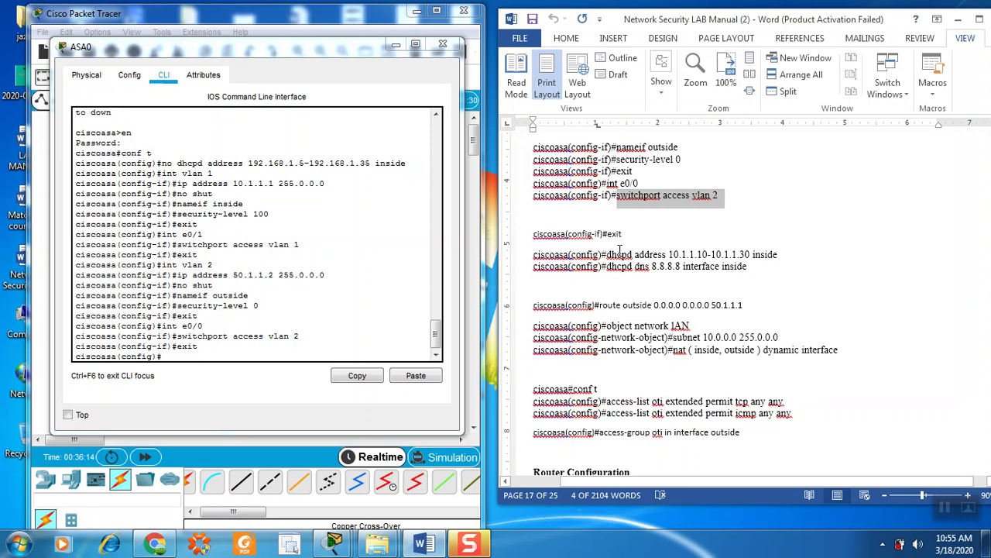
left_click_drag(607, 255, 785, 254)
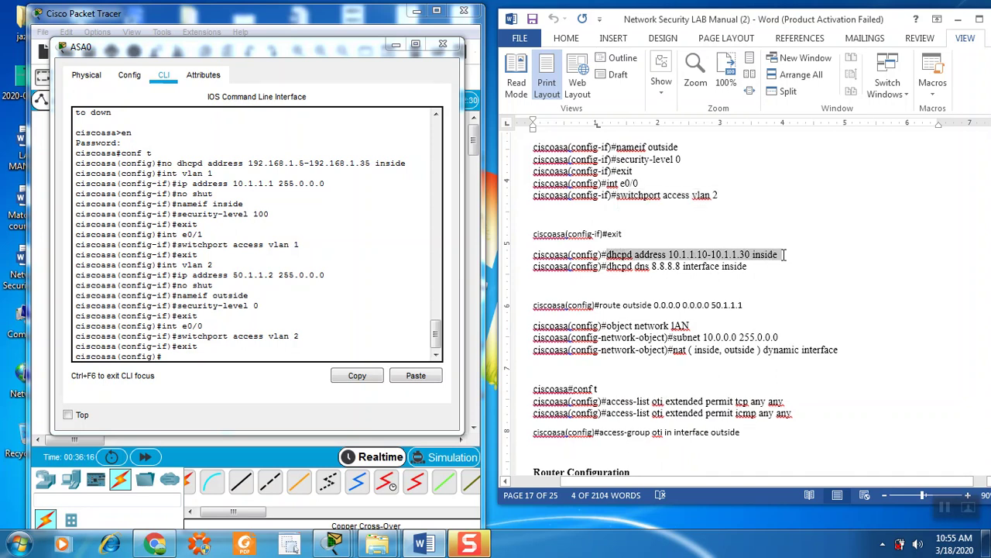
right_click(732, 254)
left_click(763, 284)
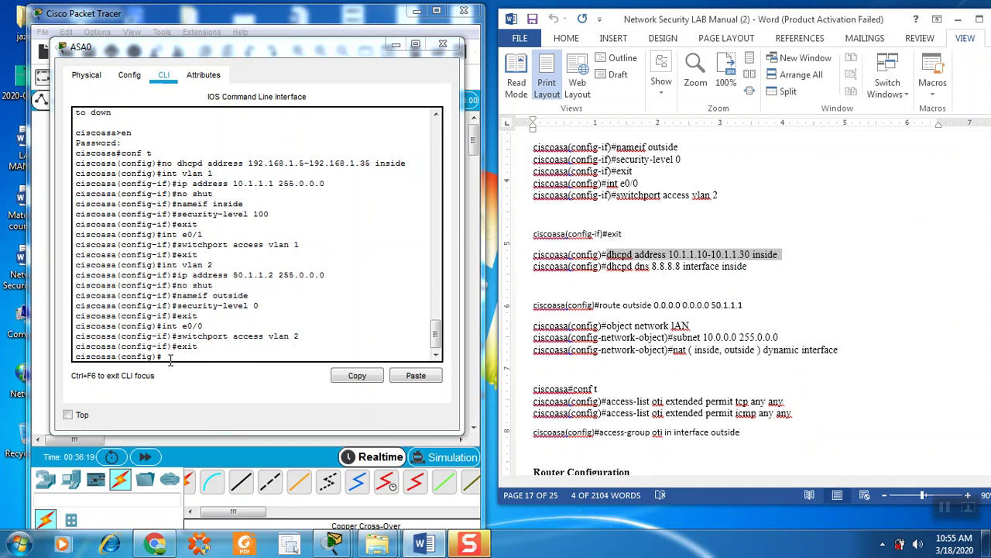
right_click(183, 350)
left_click(204, 380)
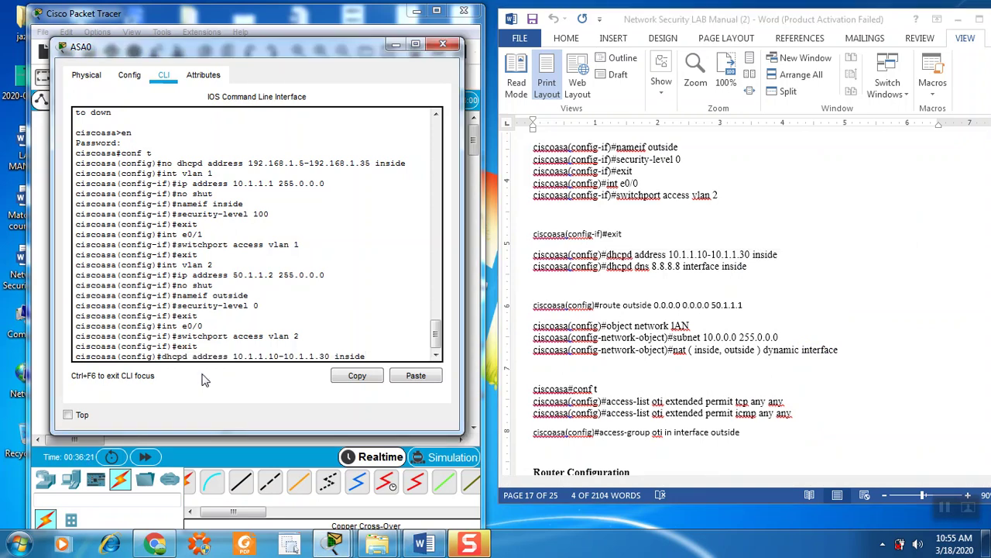
key("Return")
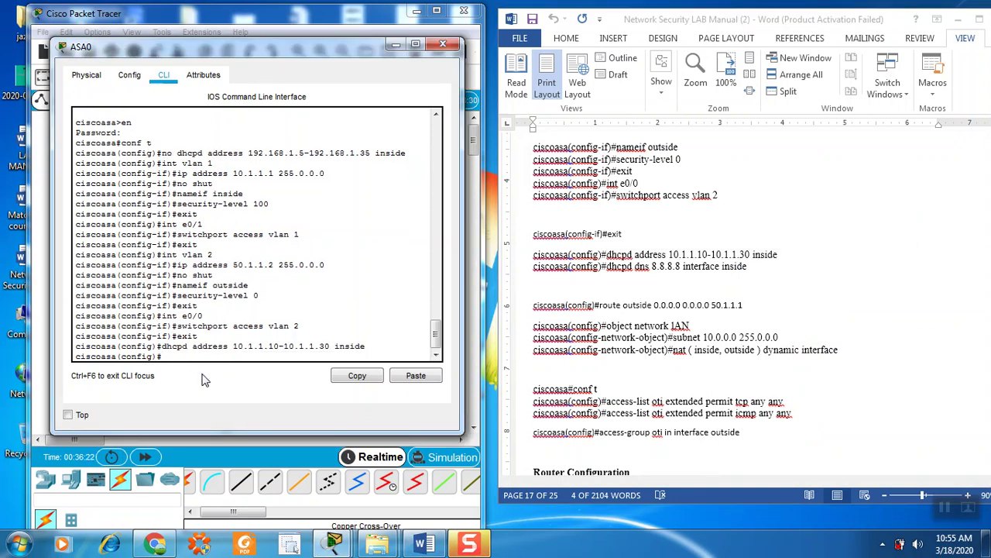
- Set the ASA0 DHCP DNS server to 8.8.8.8
left_click(679, 295)
left_click_drag(608, 266, 750, 268)
right_click(737, 276)
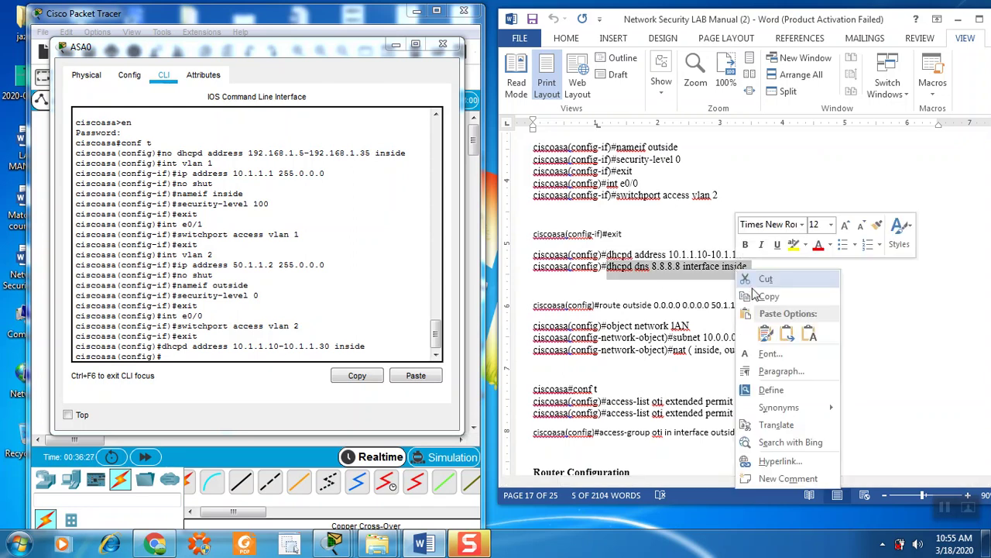
left_click(763, 290)
right_click(237, 362)
left_click(268, 381)
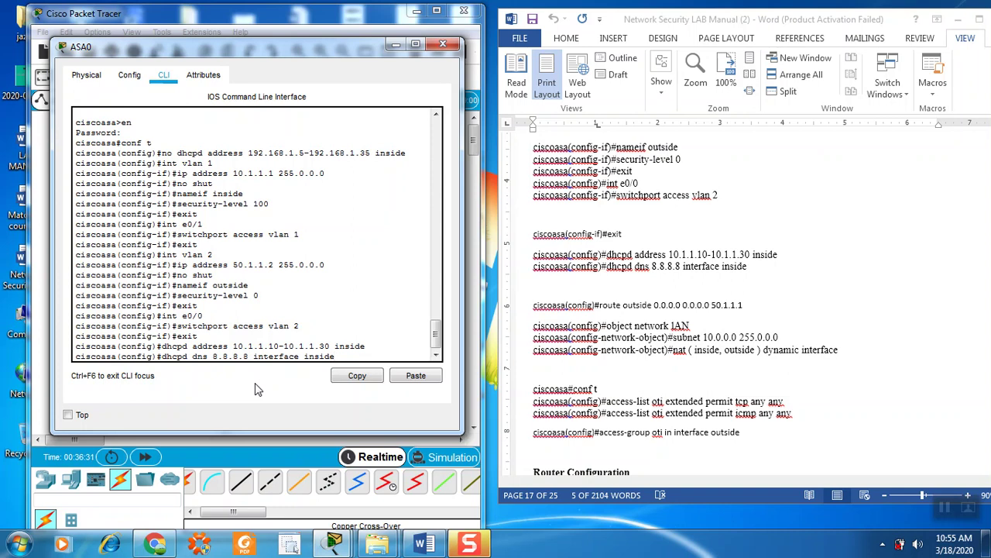
key("Return")
- Add a default route on the outside interface via 50.1.1.1
left_click(645, 317)
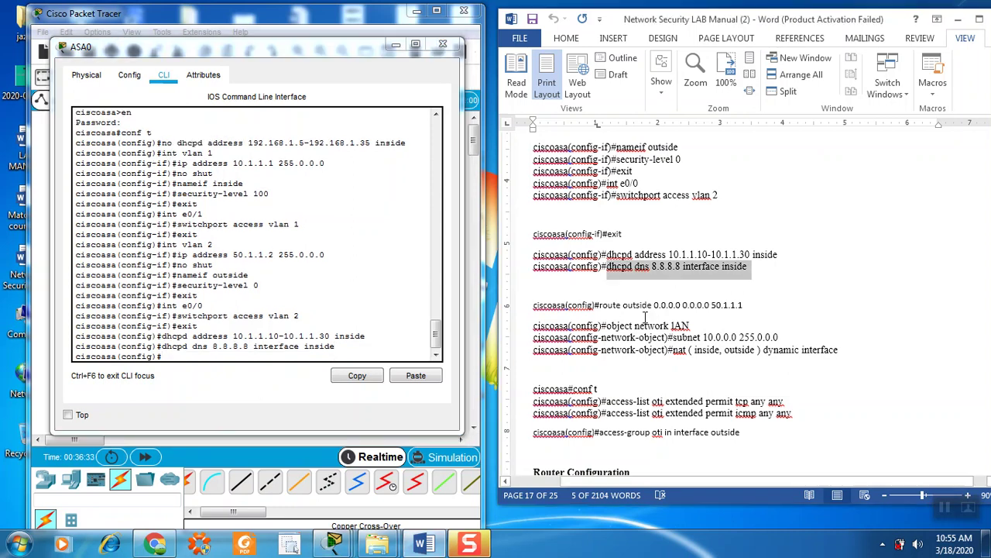
left_click_drag(601, 308, 750, 304)
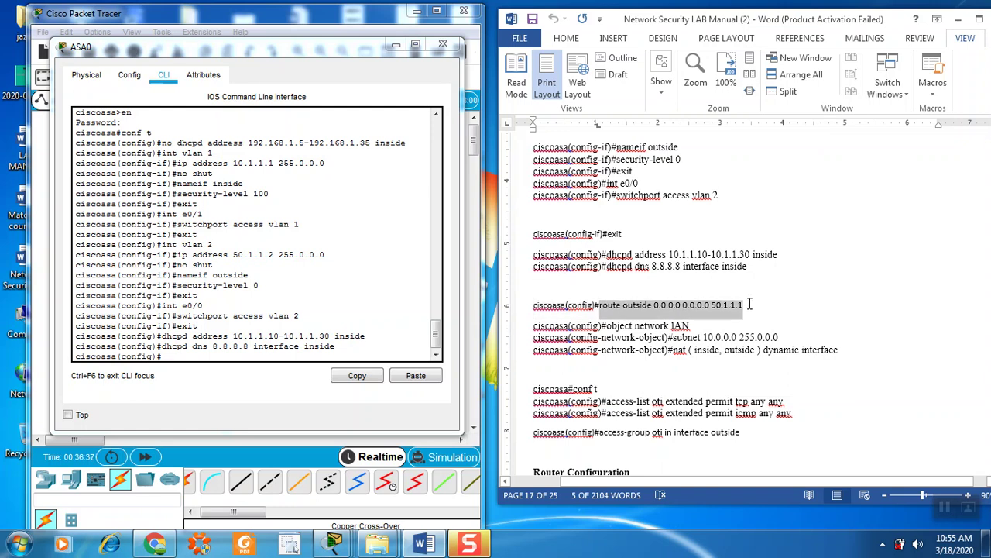
right_click(697, 304)
left_click(706, 337)
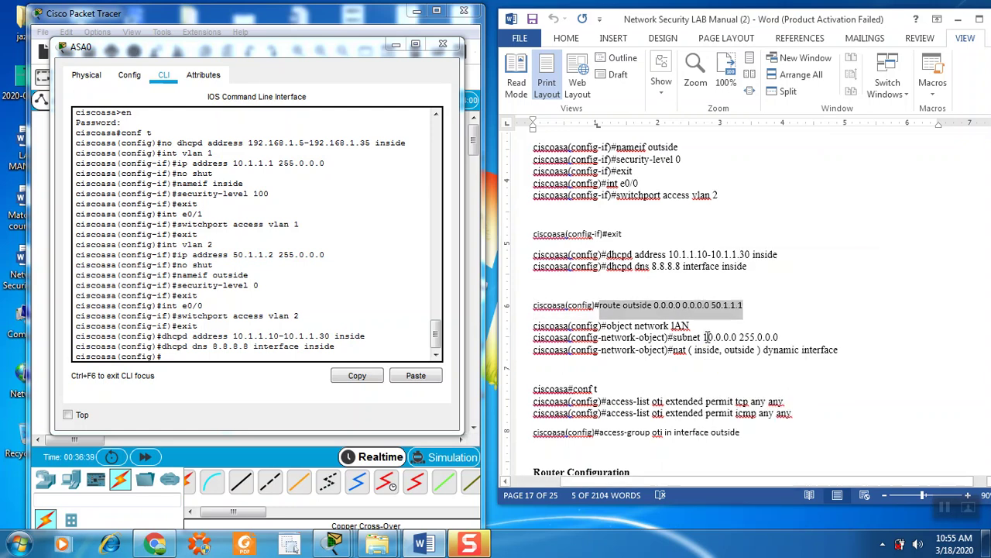
right_click(246, 354)
left_click(280, 383)
key("Return")
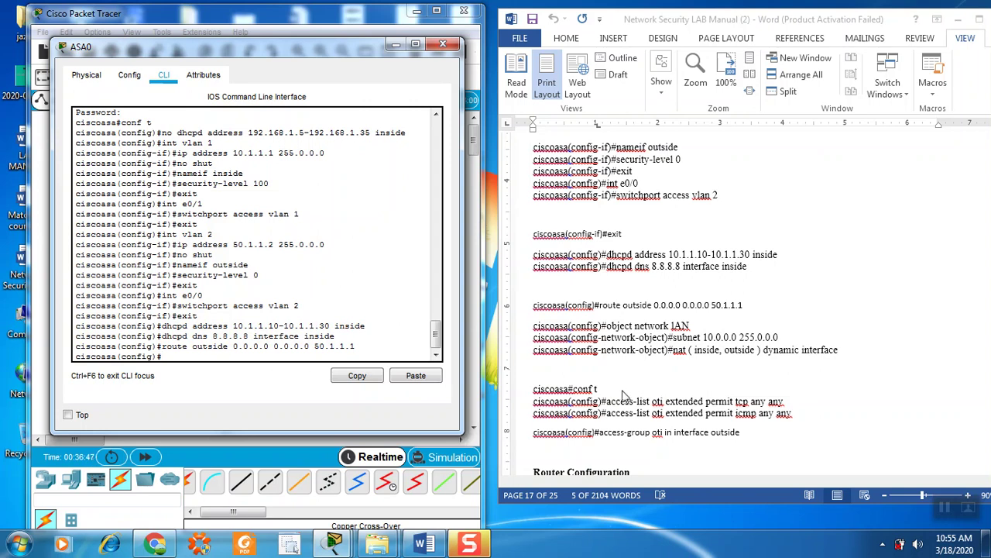
left_click_drag(599, 306, 742, 307)
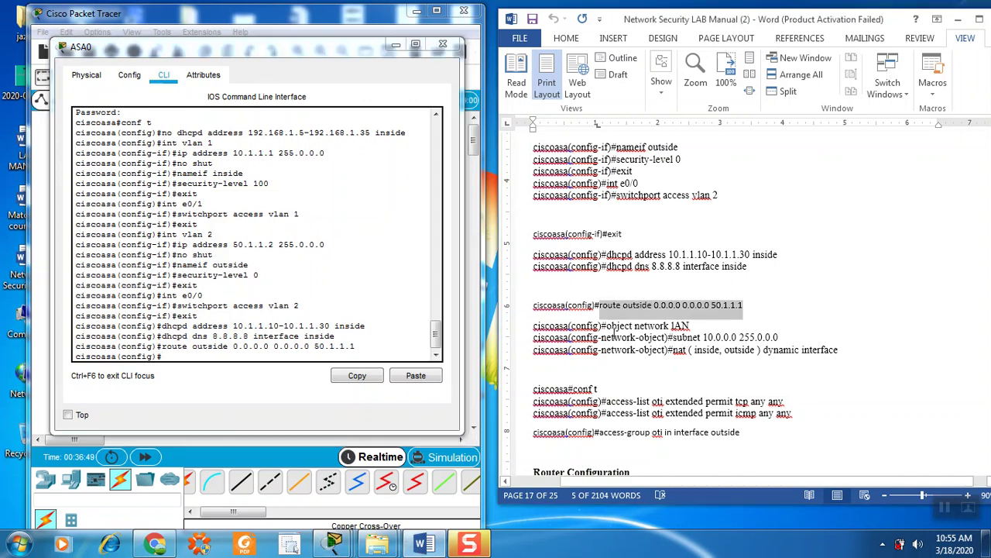
- Create network object LAN with subnet 10.0.0.0 255.0.0.0 on ASA0
left_click_drag(607, 326, 689, 326)
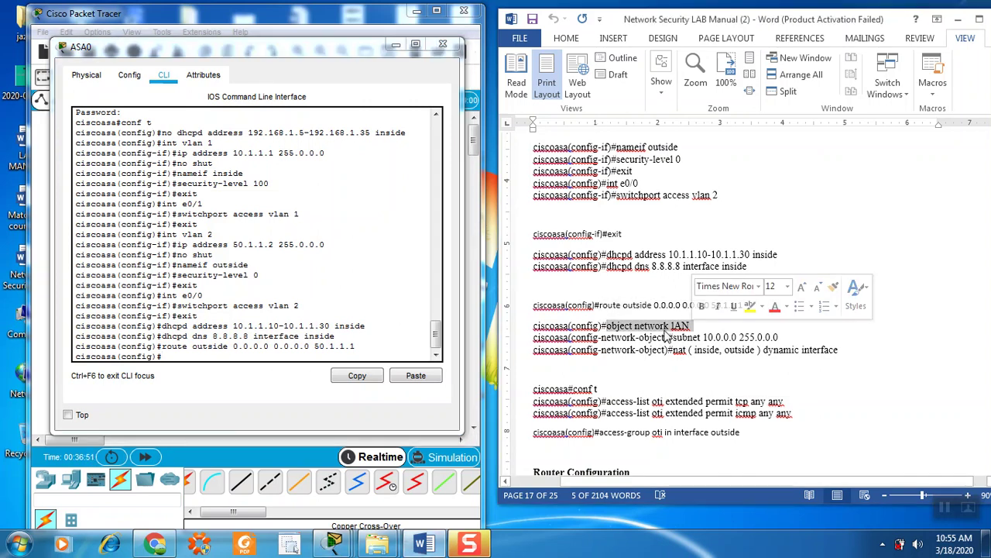
right_click(661, 331)
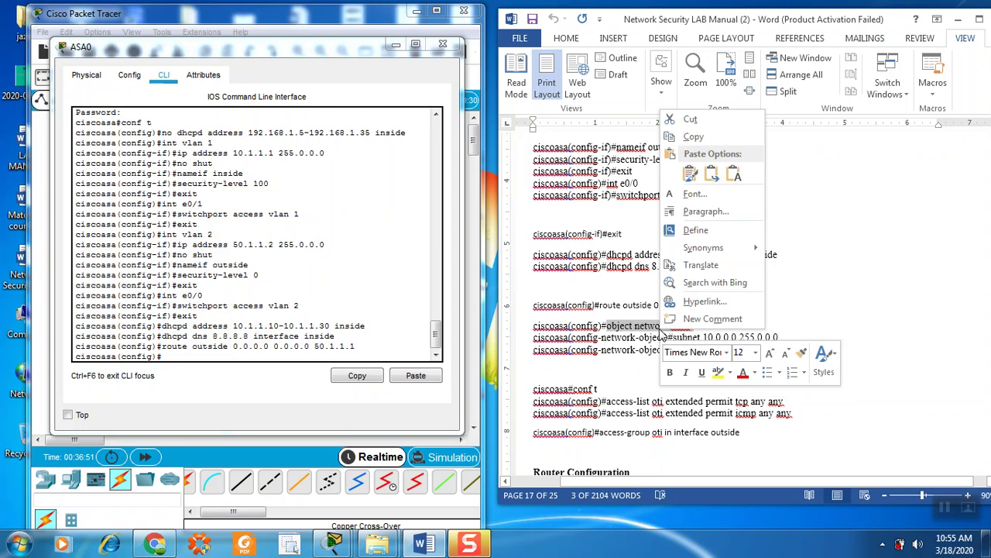
left_click(691, 140)
left_click(347, 356)
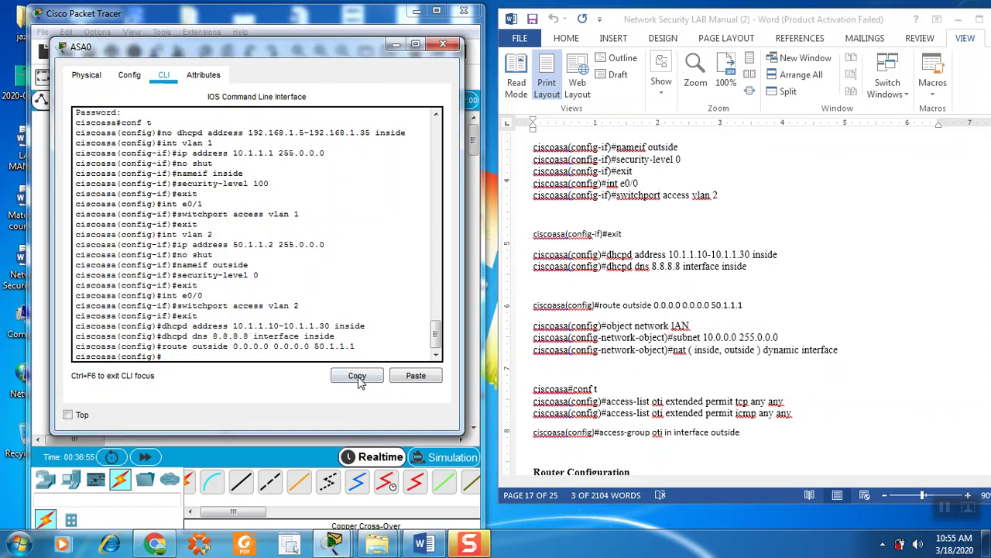
left_click(412, 377)
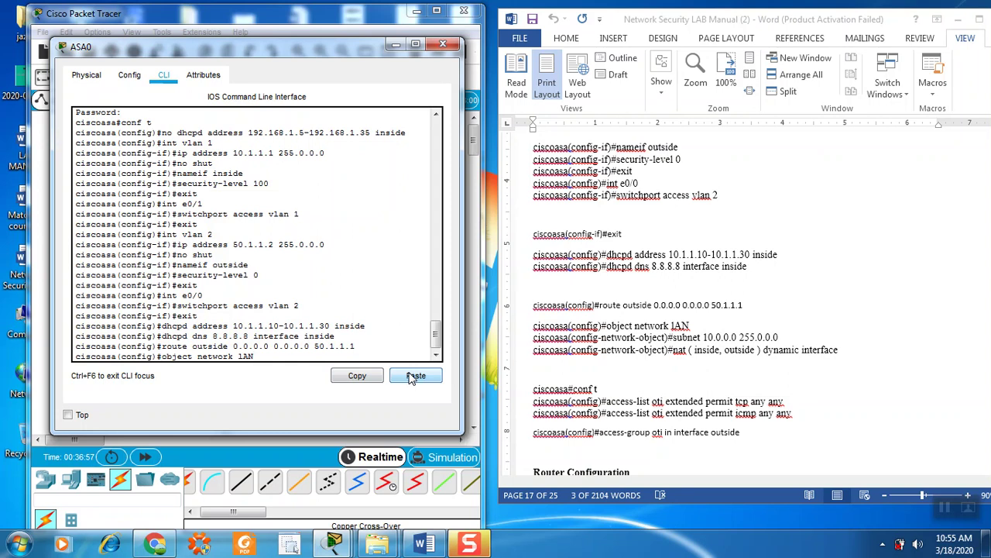
left_click(650, 346)
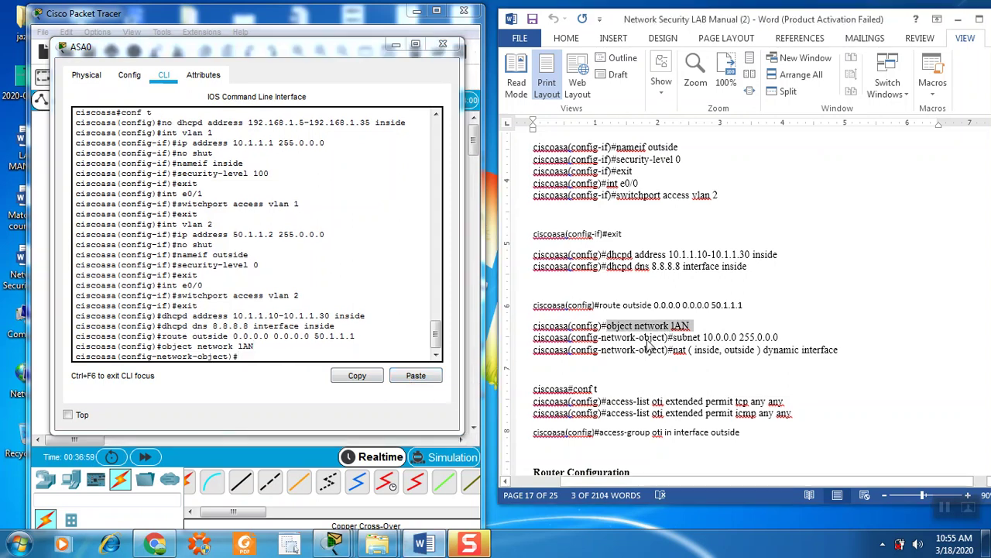
left_click(679, 339)
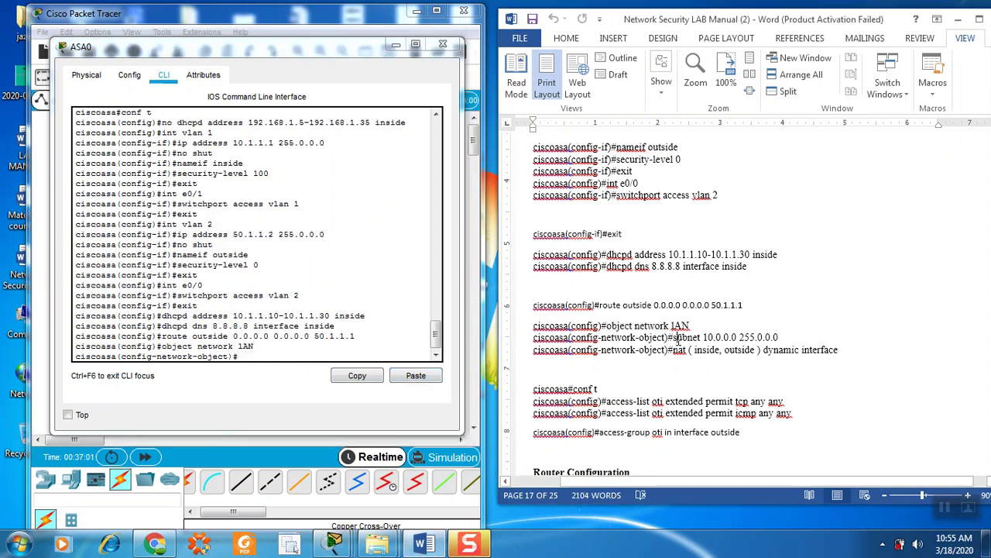
left_click_drag(674, 339, 778, 340)
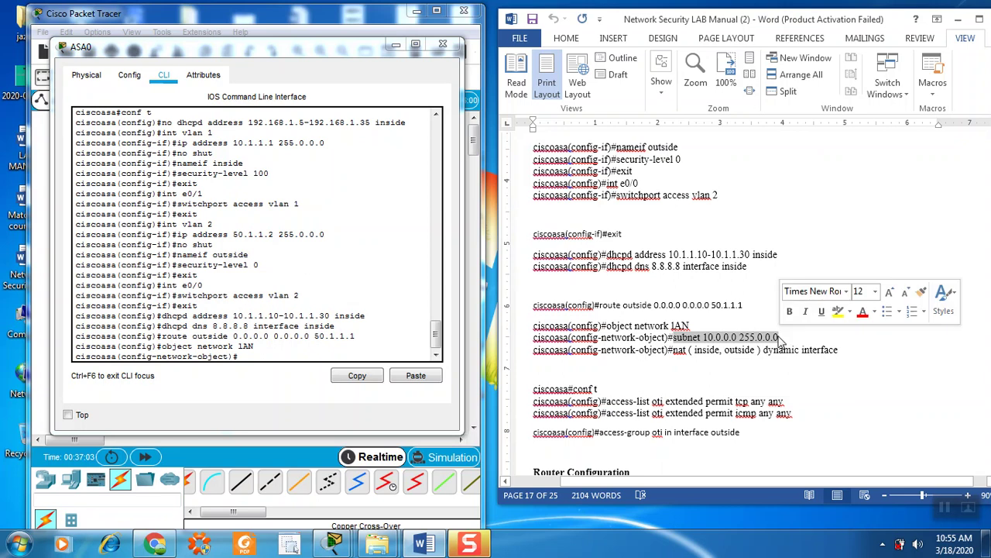
right_click(771, 343)
left_click(799, 144)
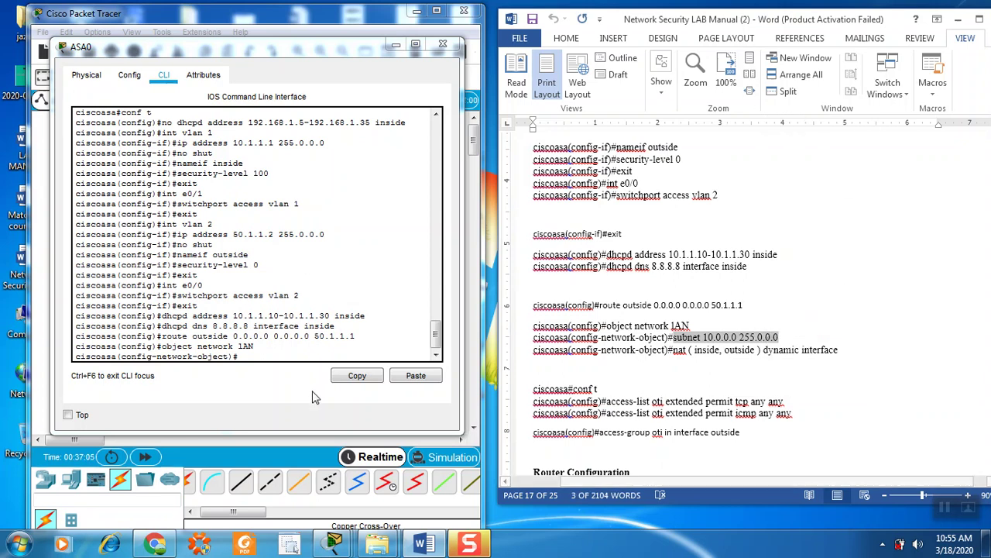
right_click(270, 358)
left_click(288, 384)
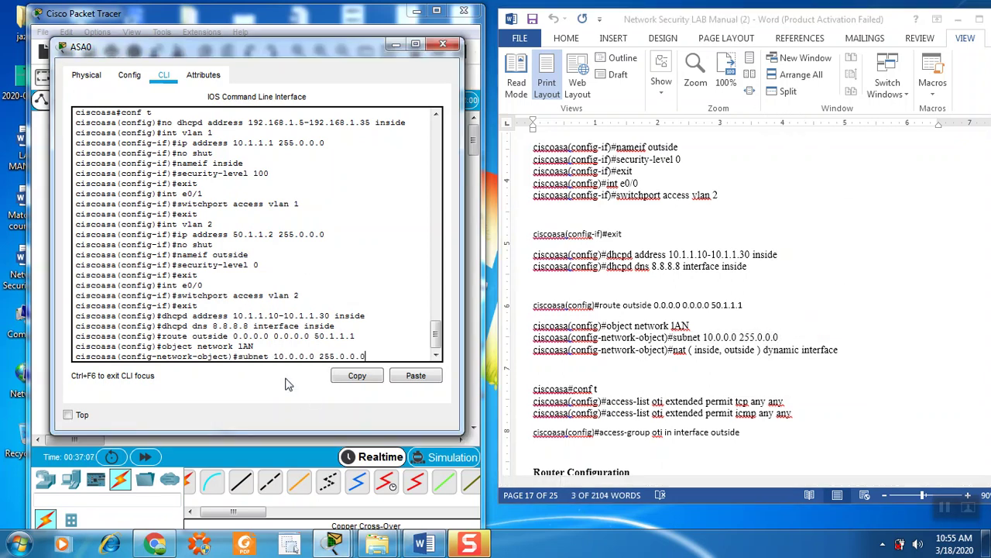
key("Return")
- Add dynamic interface NAT from inside to outside to object LAN
left_click(699, 362)
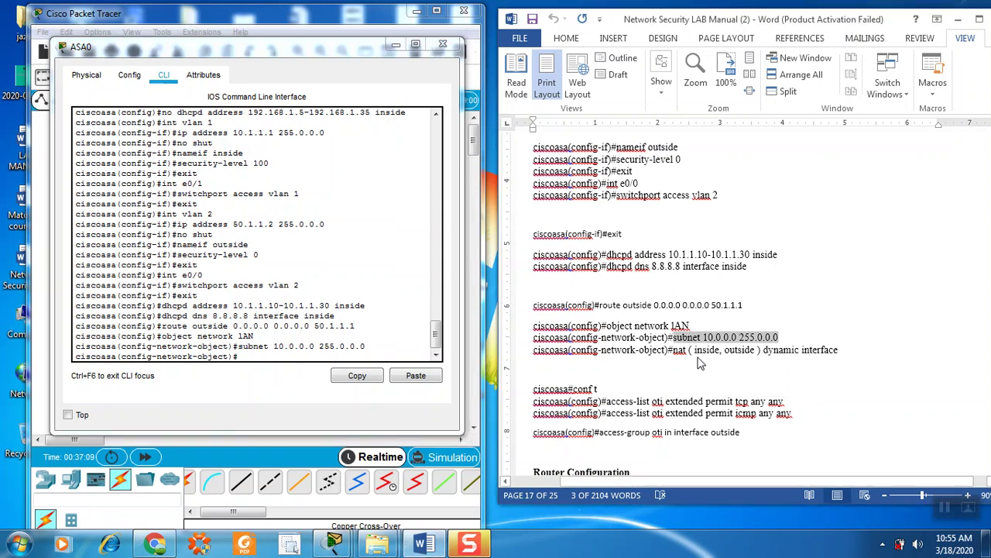
left_click_drag(675, 353, 826, 354)
right_click(813, 354)
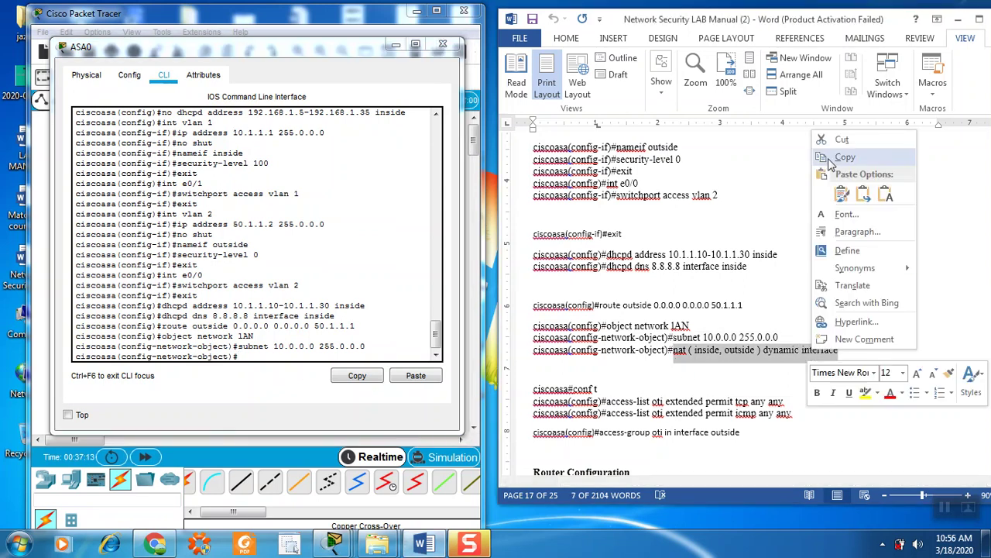
left_click(831, 163)
left_click(302, 359)
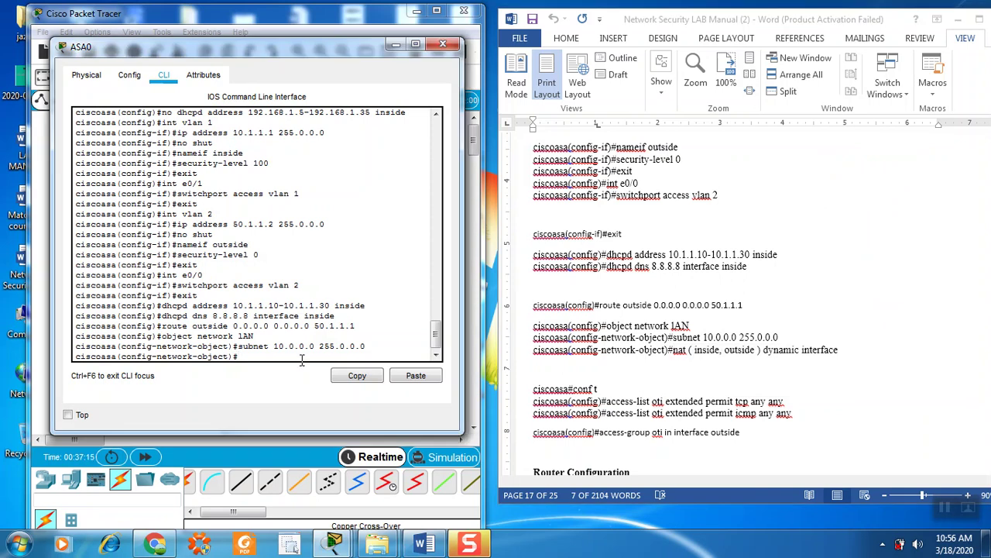
right_click(302, 360)
left_click(325, 388)
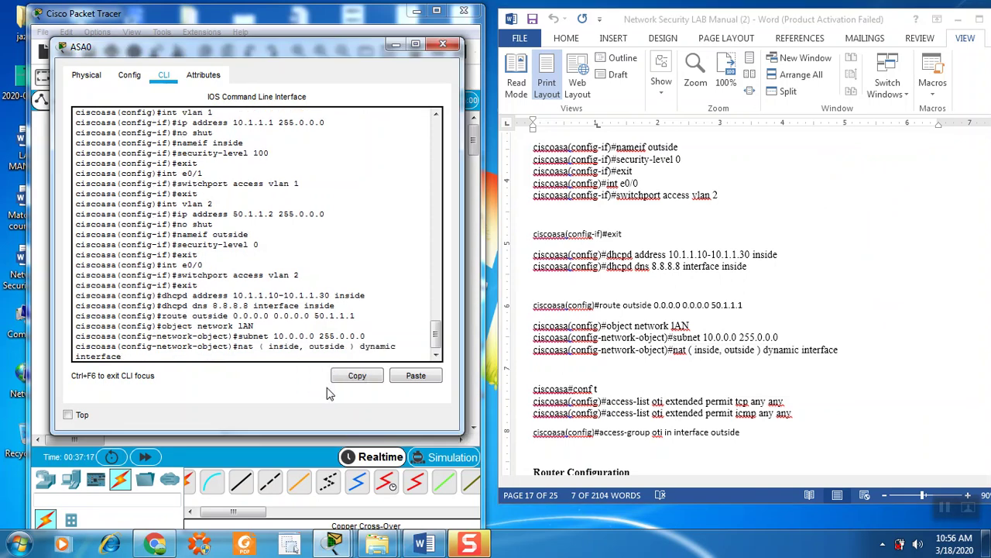
key("Return")
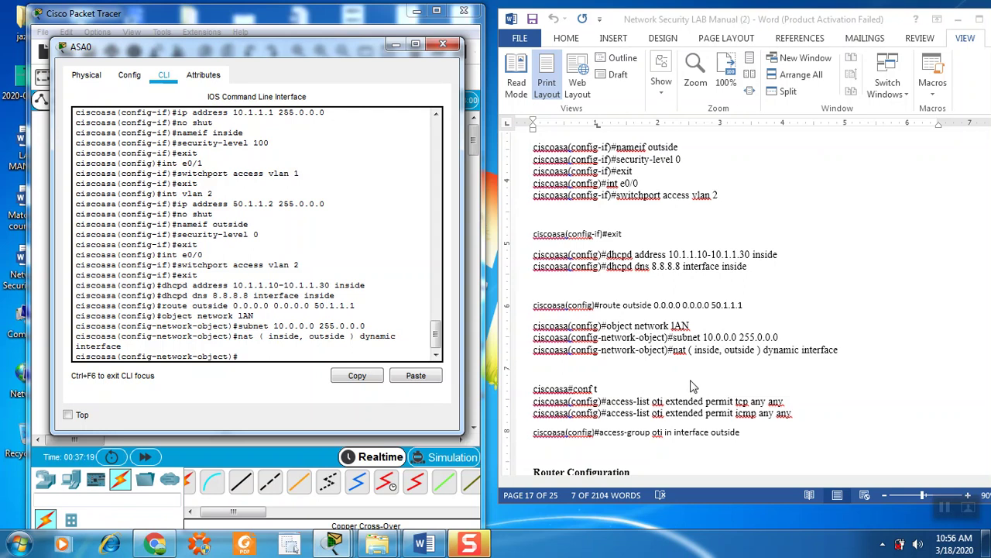
left_click(692, 379)
scroll(690, 375, "down", 3)
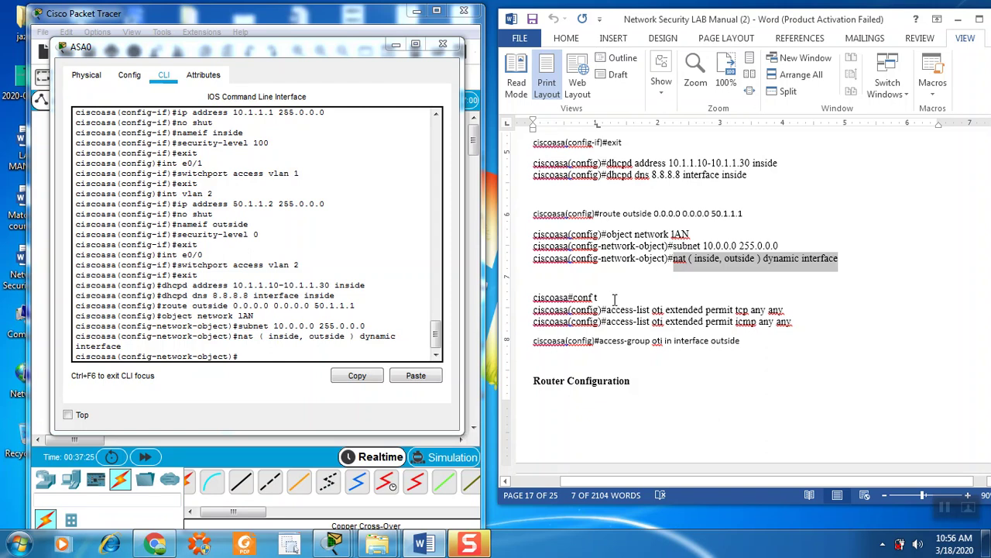
- Exit the network object and re-enter global configuration with conf t
left_click(282, 356)
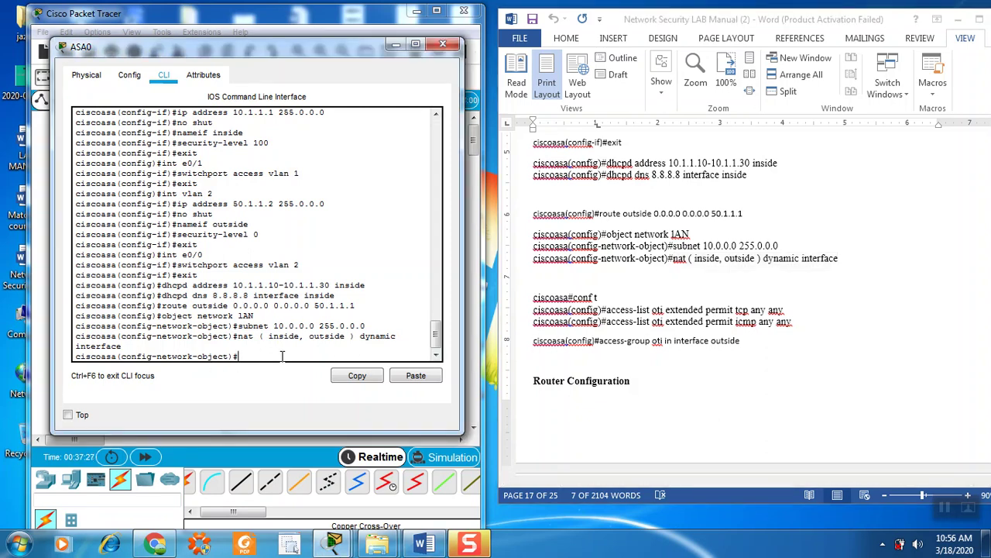
type("exit")
key("Return")
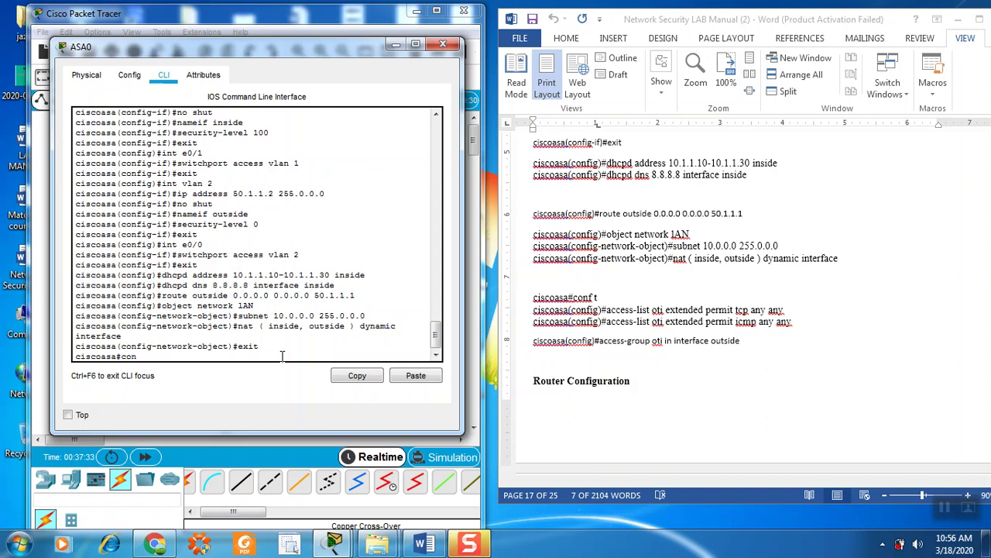
type("conf t")
key("Return")
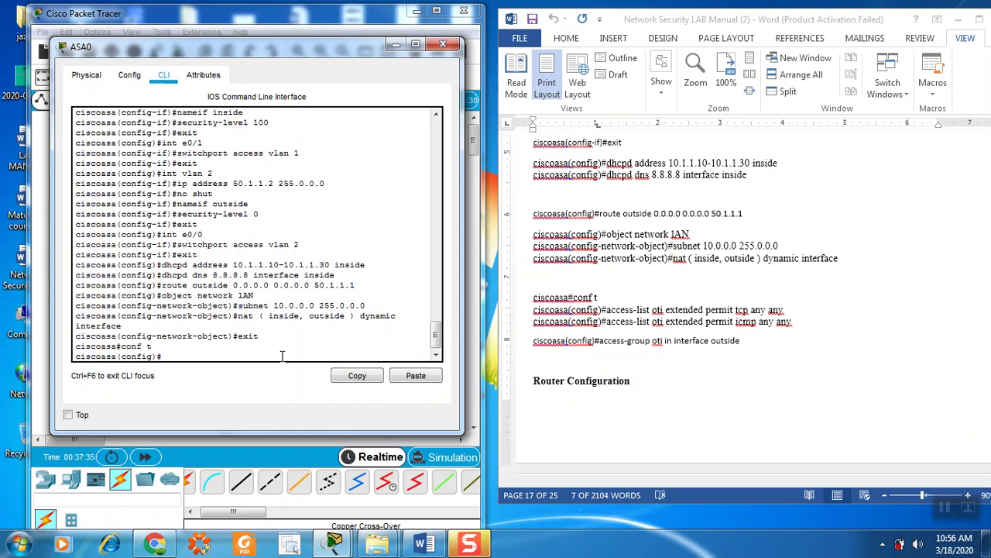
- Create access list oti permitting TCP traffic from any to any
left_click(654, 339)
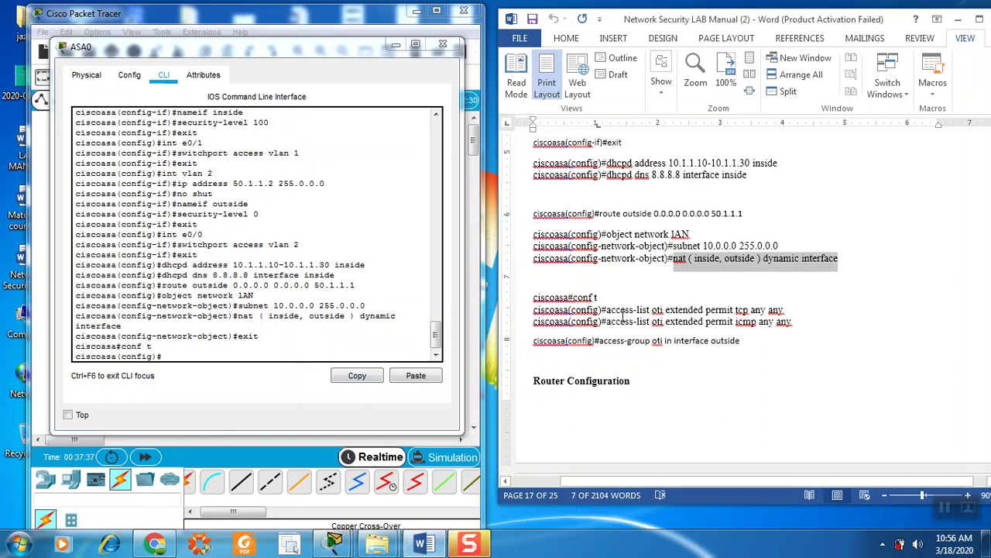
left_click_drag(608, 310, 757, 315)
right_click(757, 314)
left_click(778, 116)
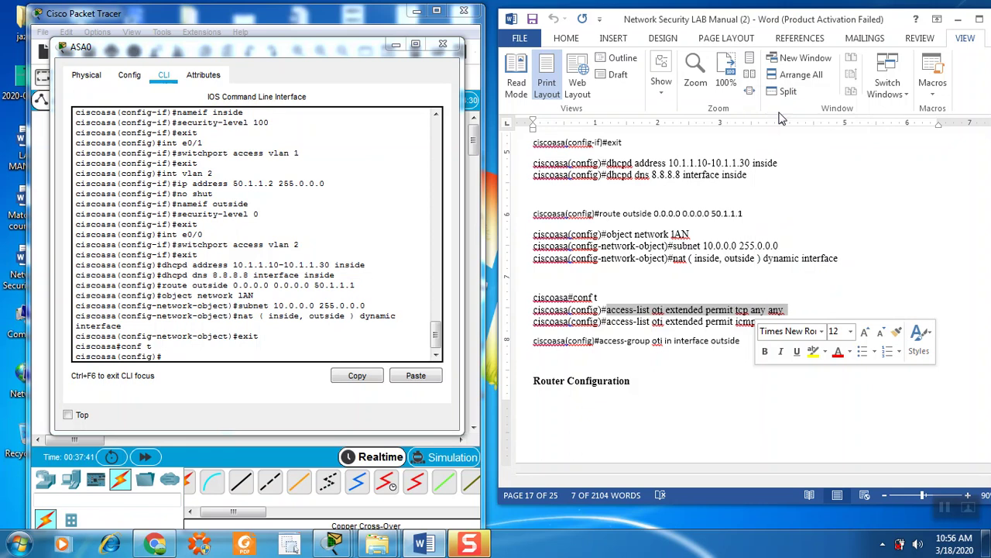
right_click(223, 353)
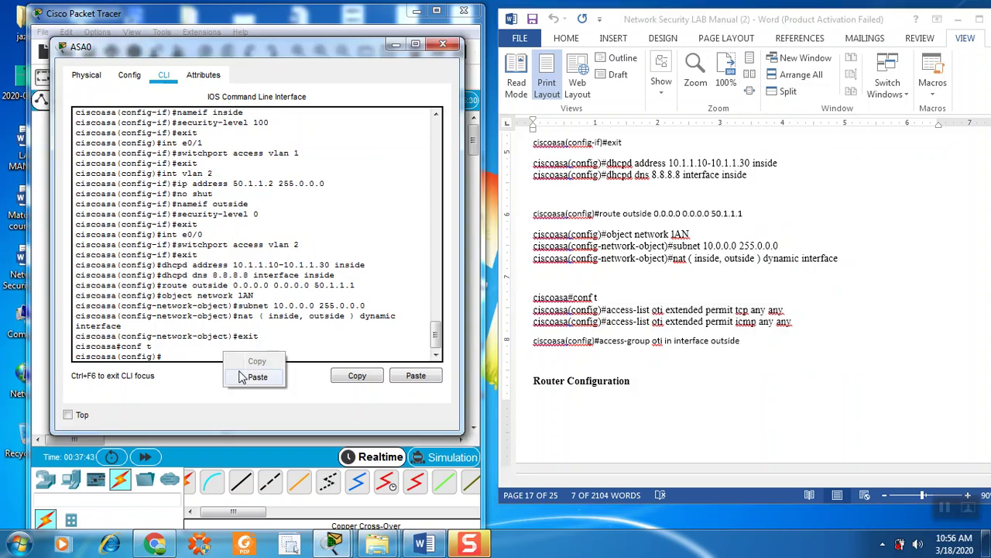
left_click(244, 378)
key("Return")
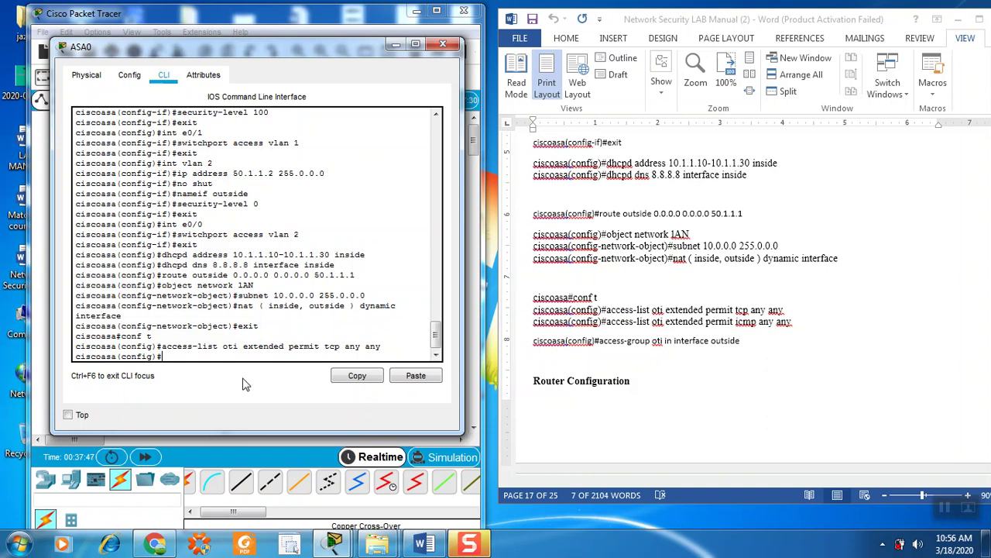
- Add an entry to access list oti permitting ICMP from any to any
left_click(617, 333)
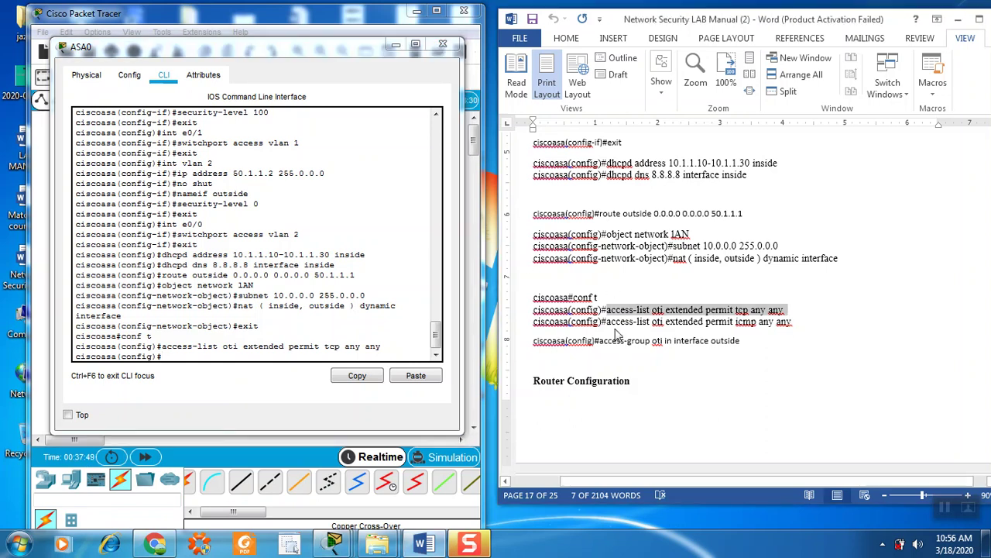
left_click_drag(609, 322, 792, 327)
right_click(755, 332)
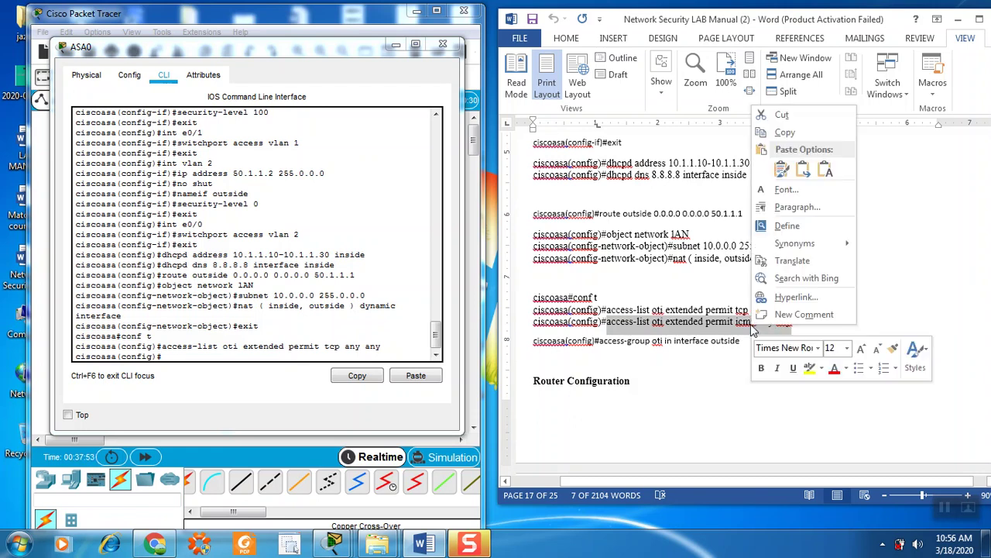
left_click(777, 133)
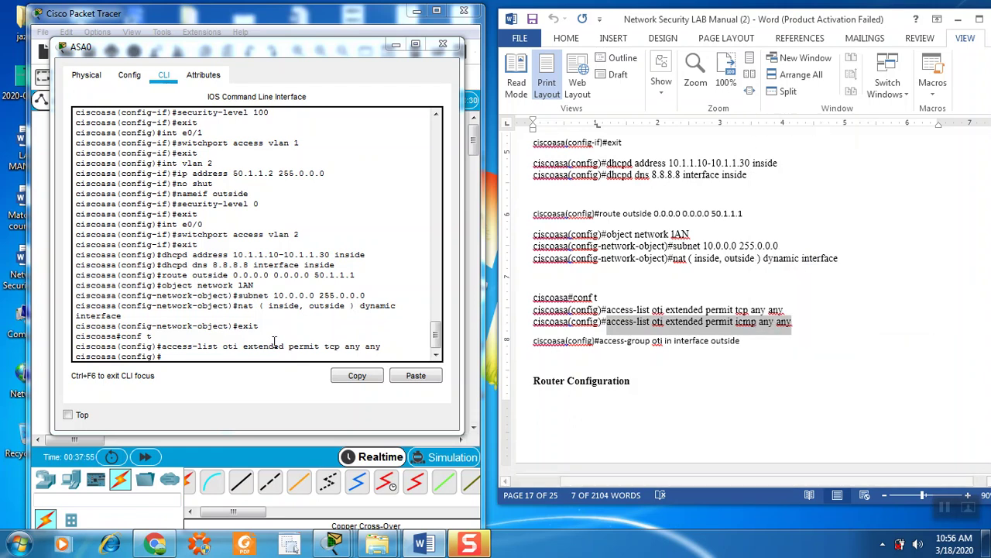
right_click(234, 353)
left_click(265, 382)
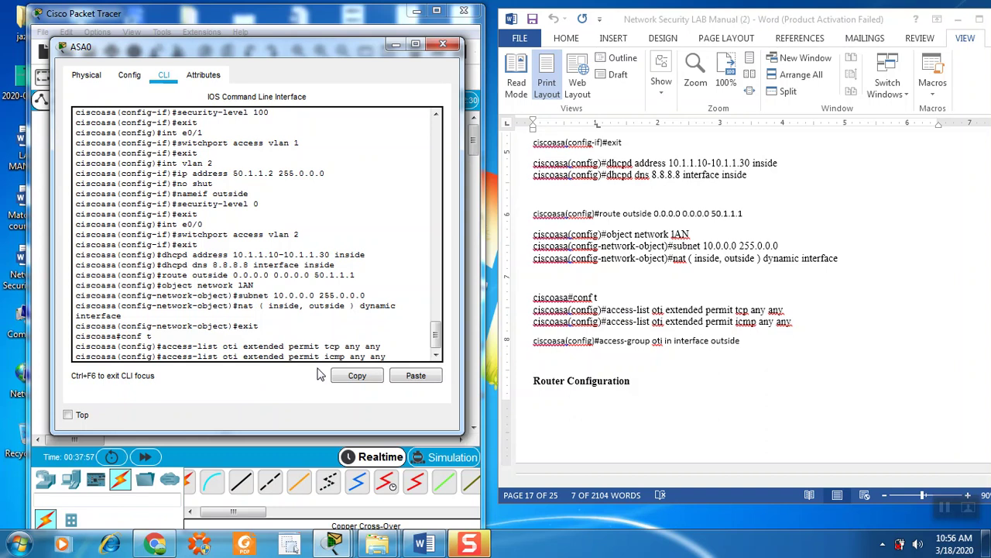
key("Return")
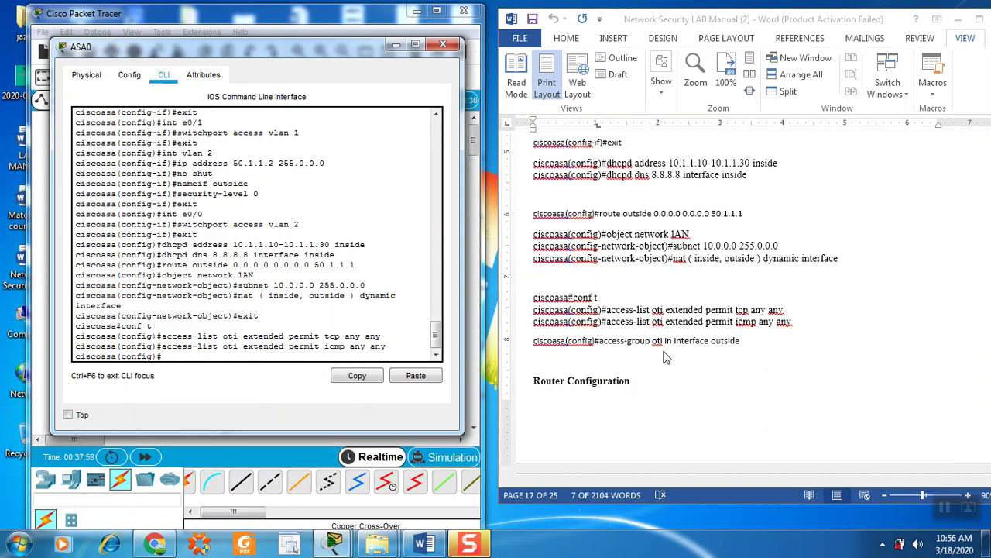
- Apply access list oti inbound on the outside interface with access-group
scroll(664, 357, "down", 2)
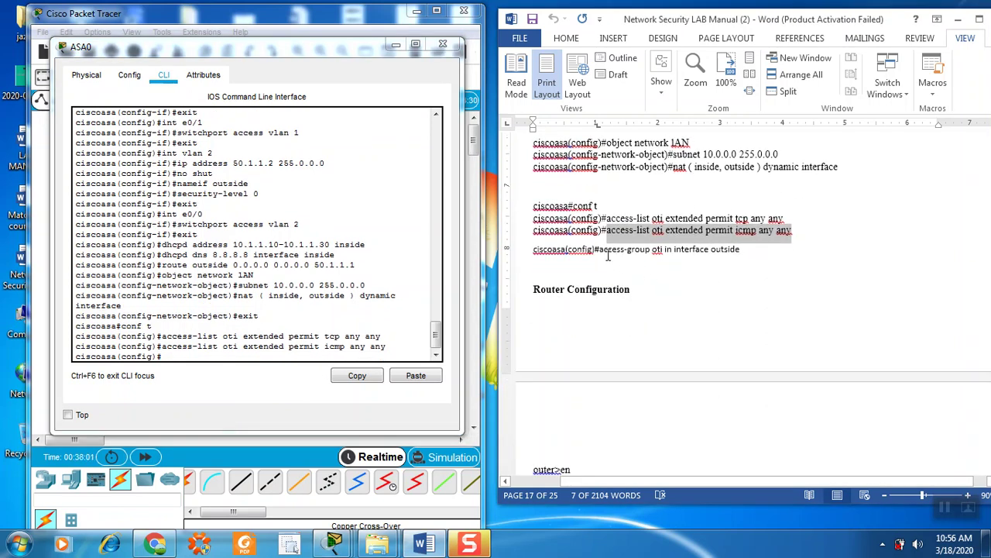
left_click_drag(600, 252, 741, 253)
right_click(694, 254)
left_click(720, 274)
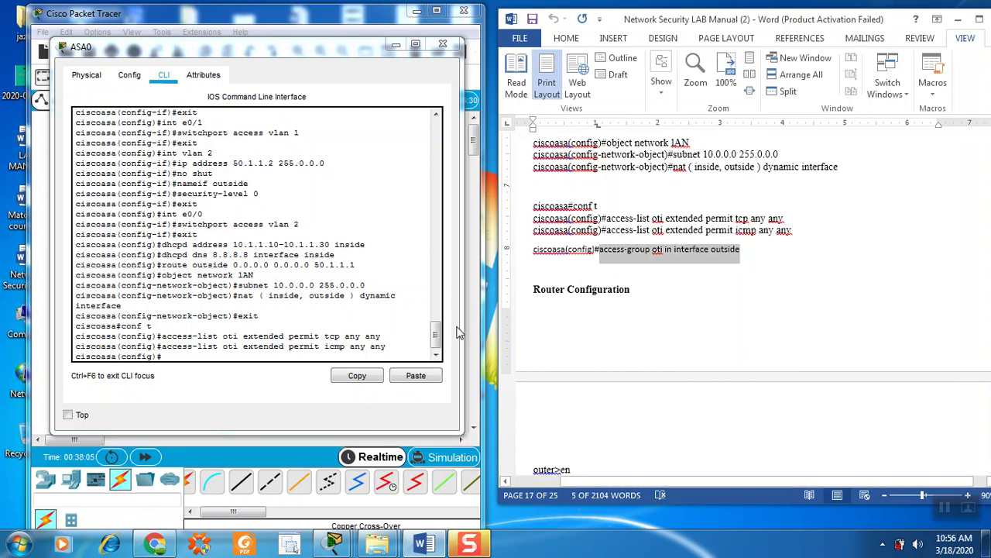
right_click(246, 352)
left_click(267, 374)
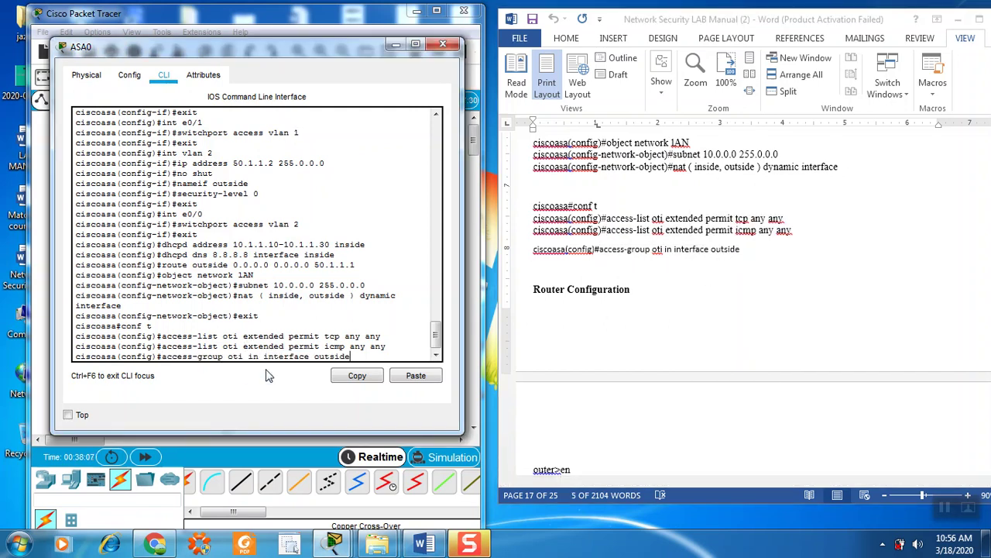
key("Return")
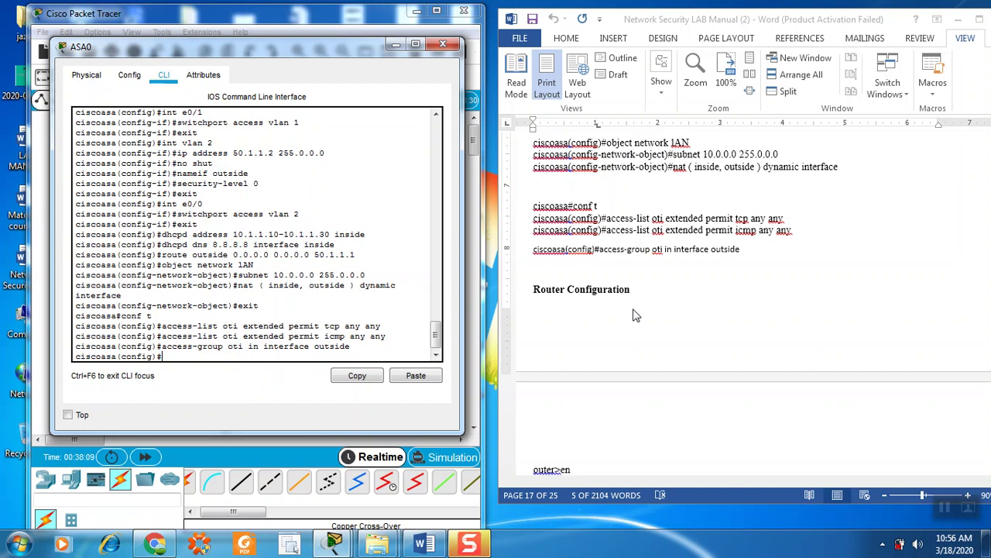
left_click(614, 274)
- Scroll the manual to page 18's Router0 commands for f0/0, f0/1 and OSPF 1
scroll(614, 272, "up", 8)
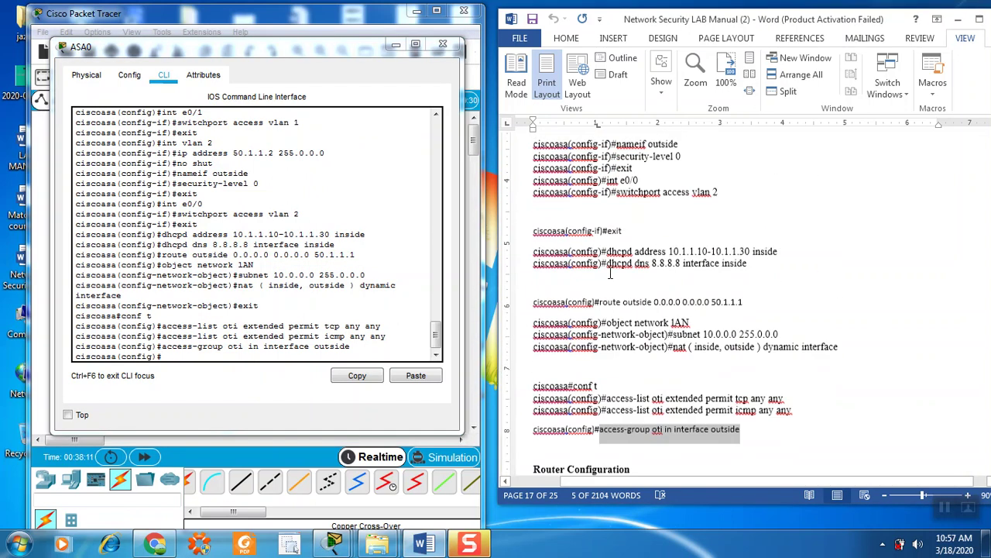
scroll(642, 210, "up", 10)
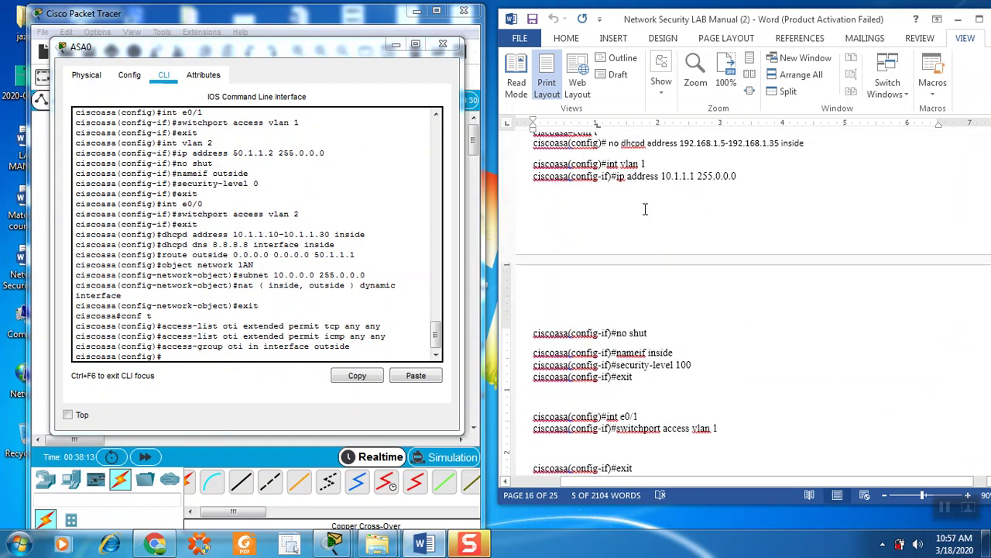
scroll(644, 210, "down", 10)
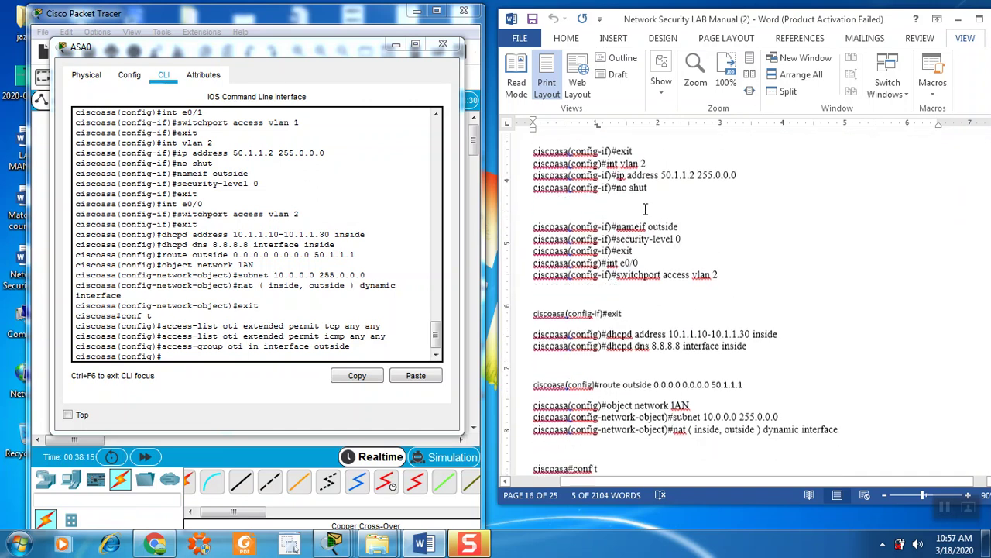
scroll(645, 205, "down", 12)
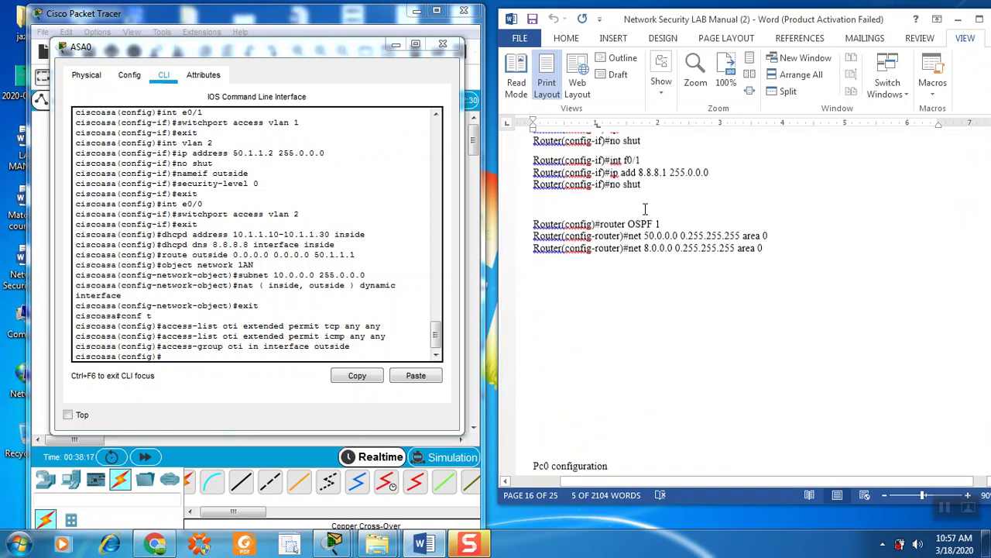
scroll(645, 209, "up", 4)
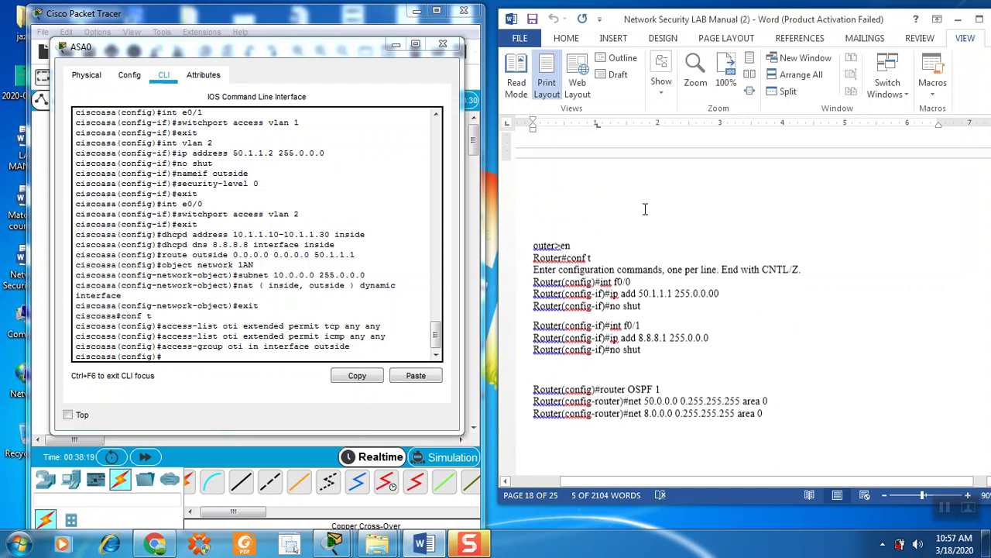
scroll(644, 209, "down", 2)
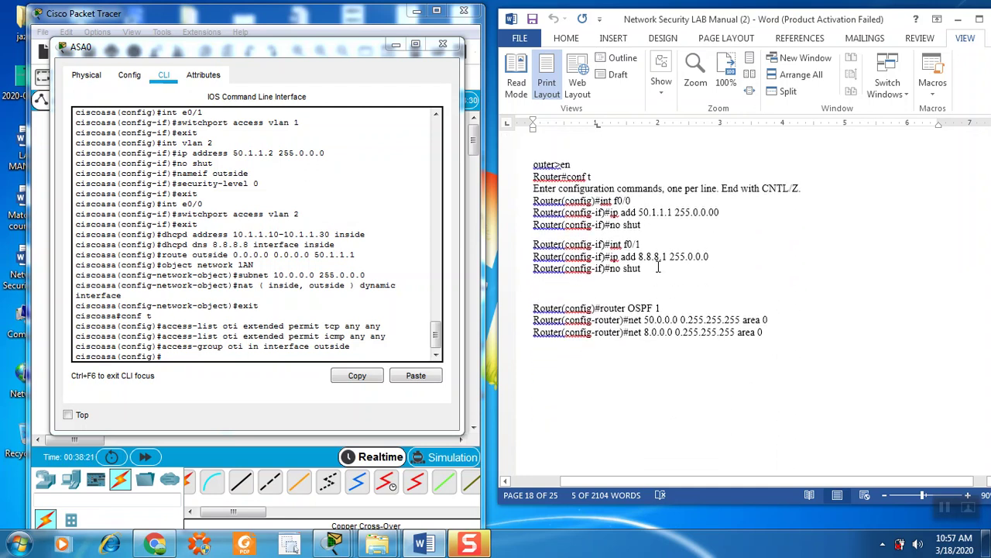
- Switch from ASA0 to Router0's CLI, answer n to setup, then run en and conf t
left_click(395, 45)
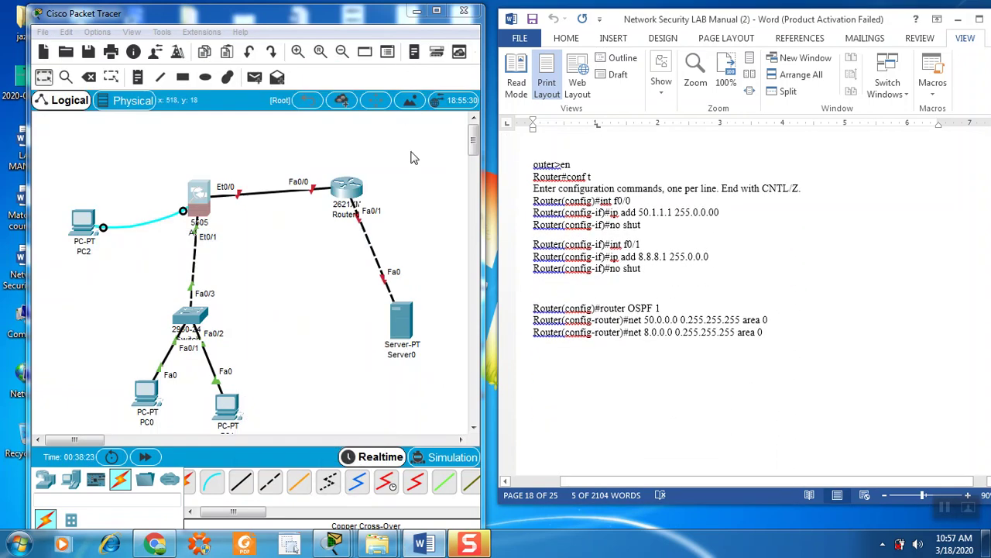
left_click(350, 194)
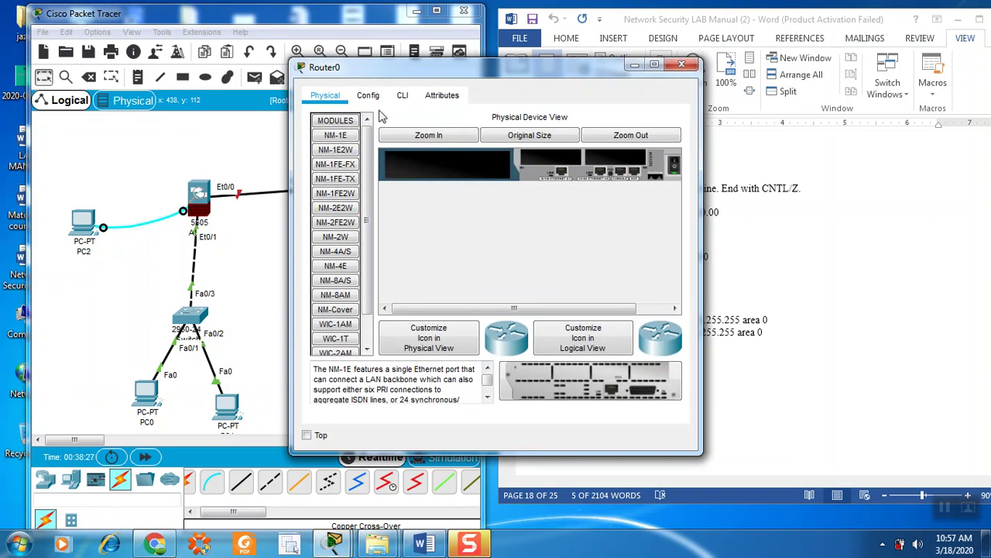
left_click(403, 96)
left_click_drag(392, 78, 128, 58)
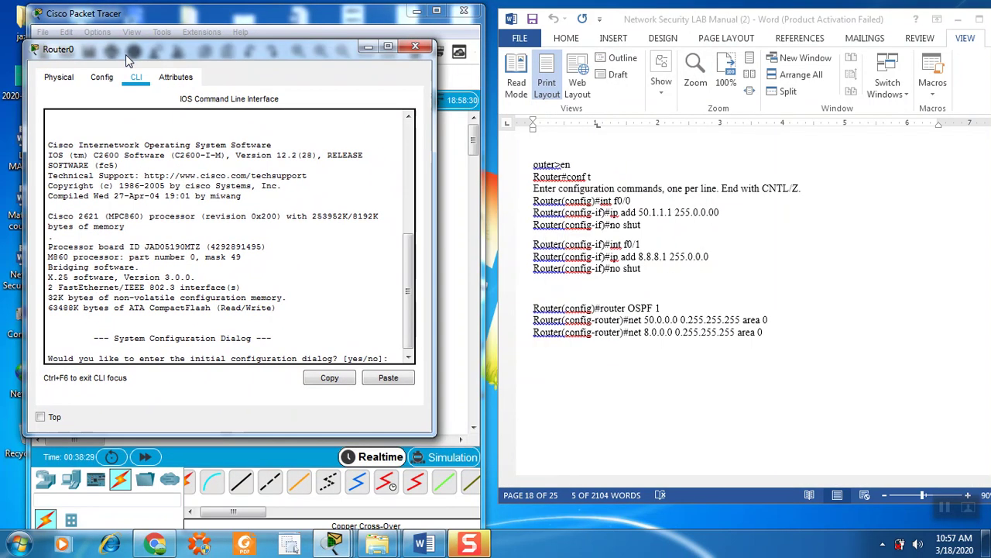
type("n")
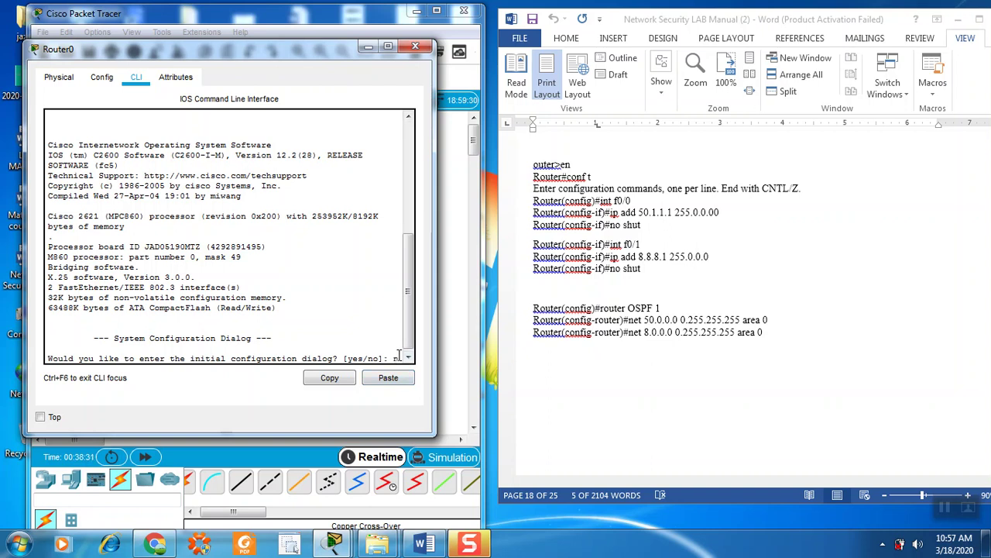
key("Return")
key("Return")
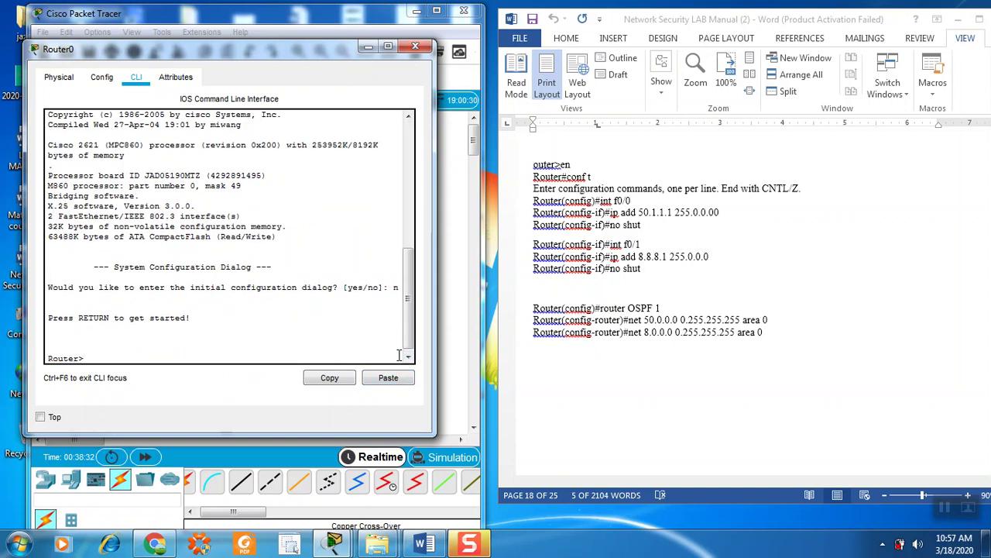
type("en")
key("Return")
type("co")
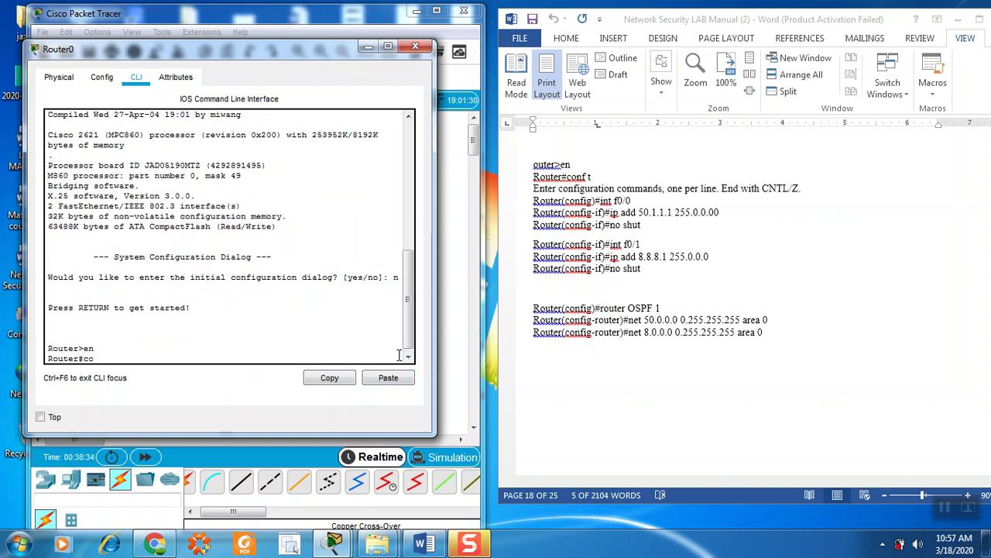
type("nf t")
key("Return")
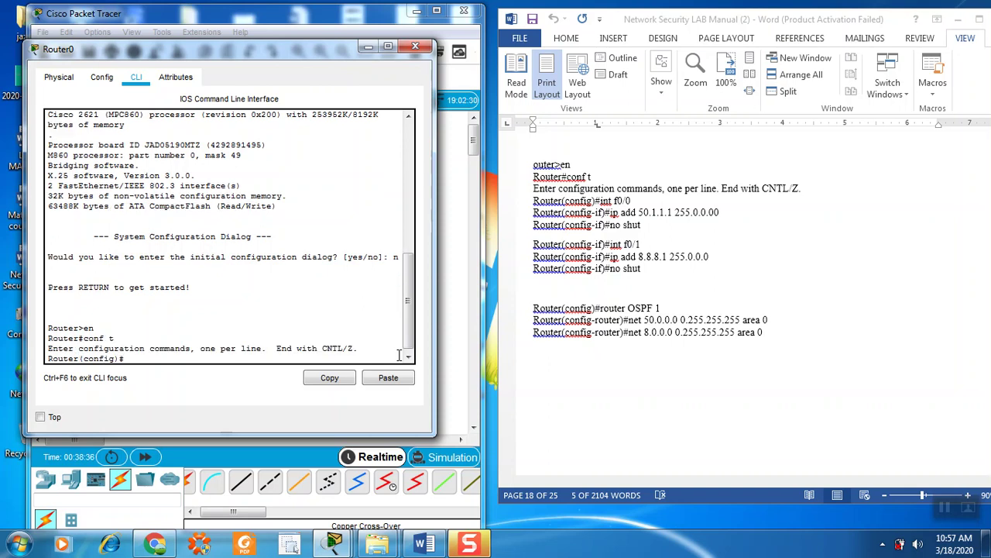
- Enter interface configuration for FastEthernet0/0 on Router0
left_click(640, 242)
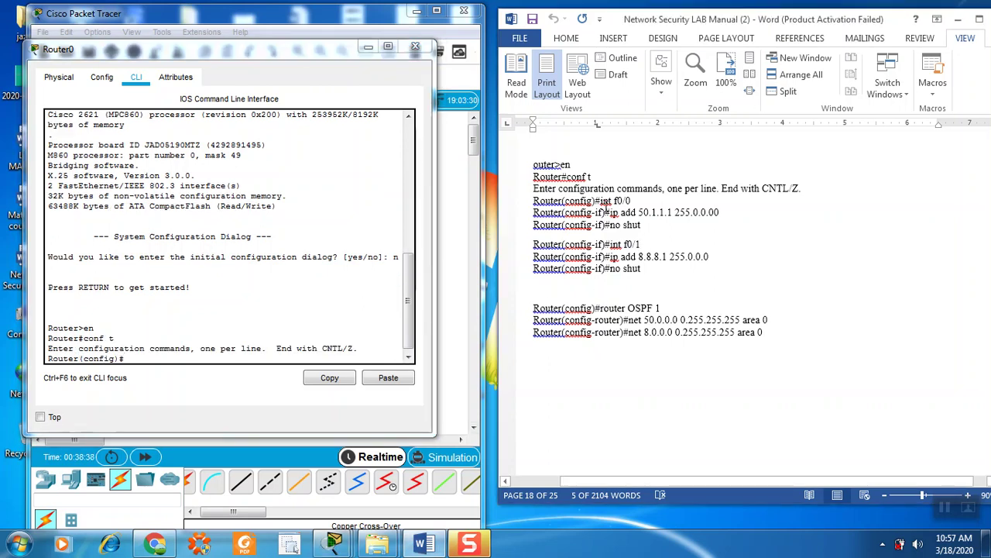
left_click_drag(600, 201, 631, 201)
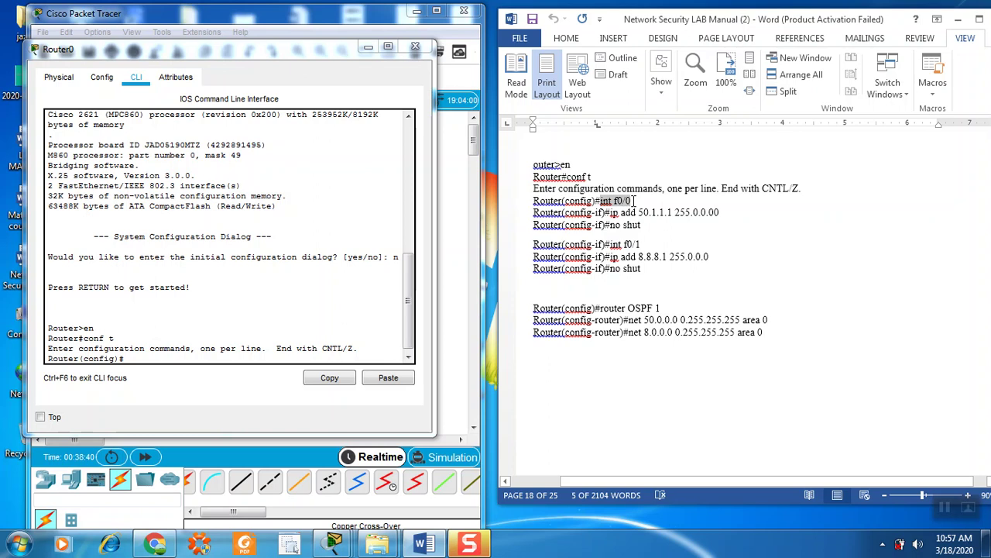
right_click(619, 200)
left_click(649, 227)
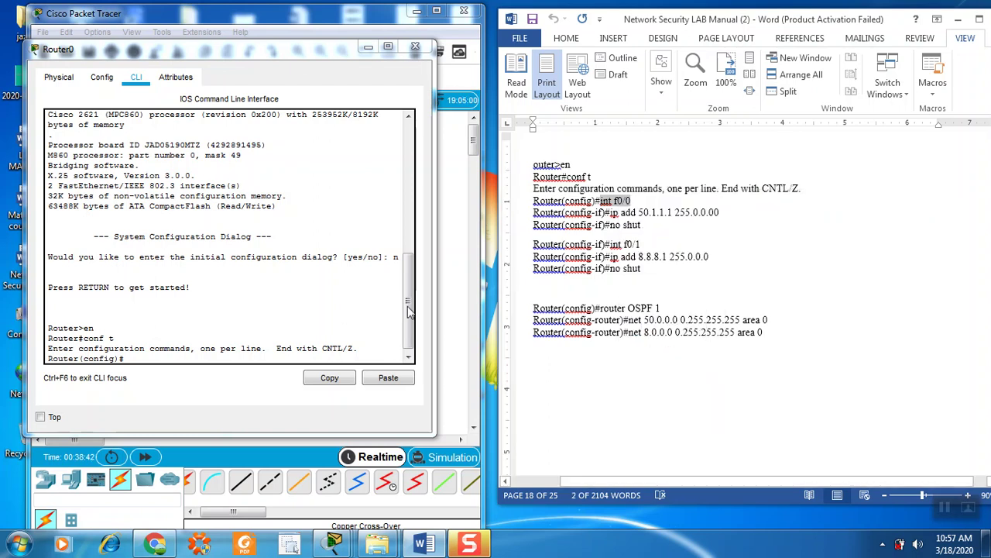
right_click(211, 362)
left_click(233, 383)
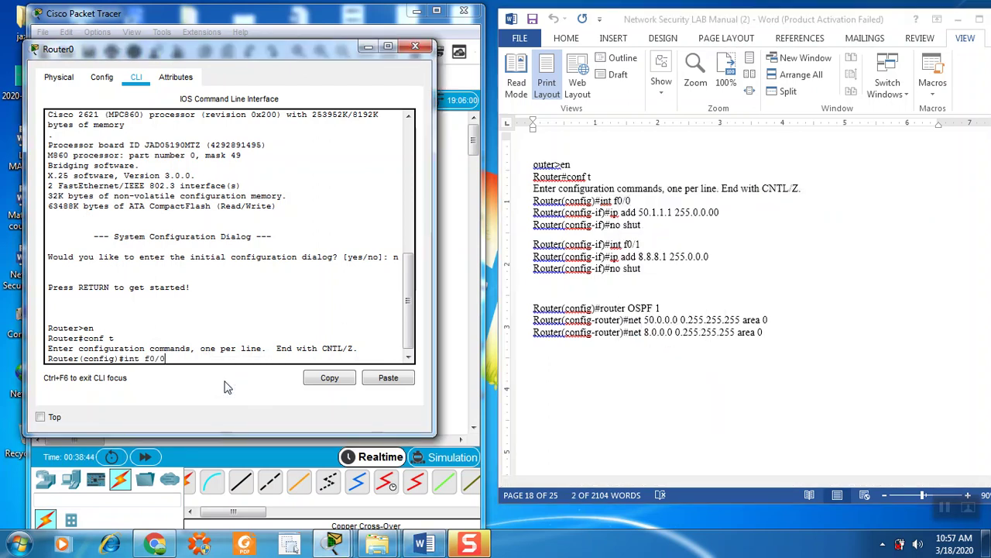
key("Return")
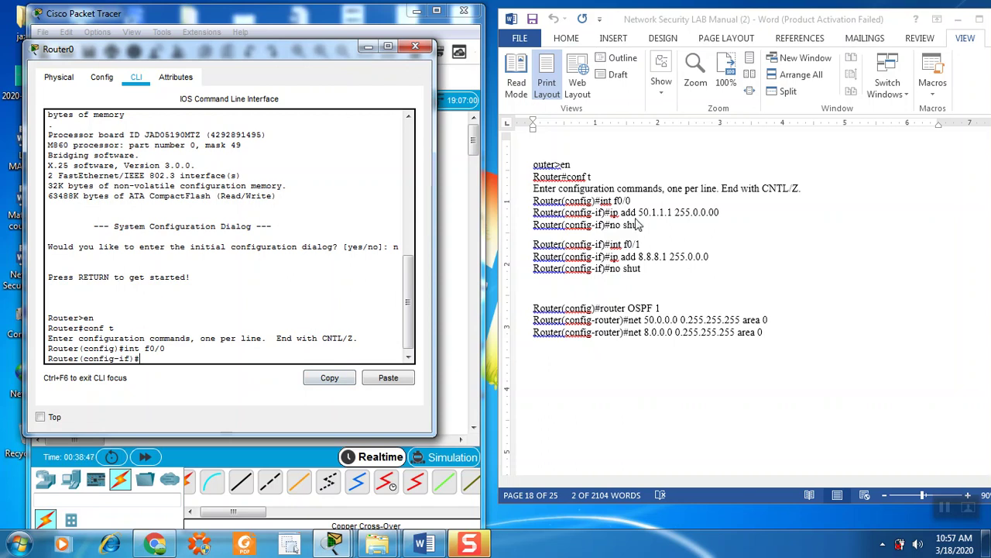
- Assign 50.1.1.1 255.0.0.0 to FastEthernet0/0 and enable it with no shut
key("alt+Tab")
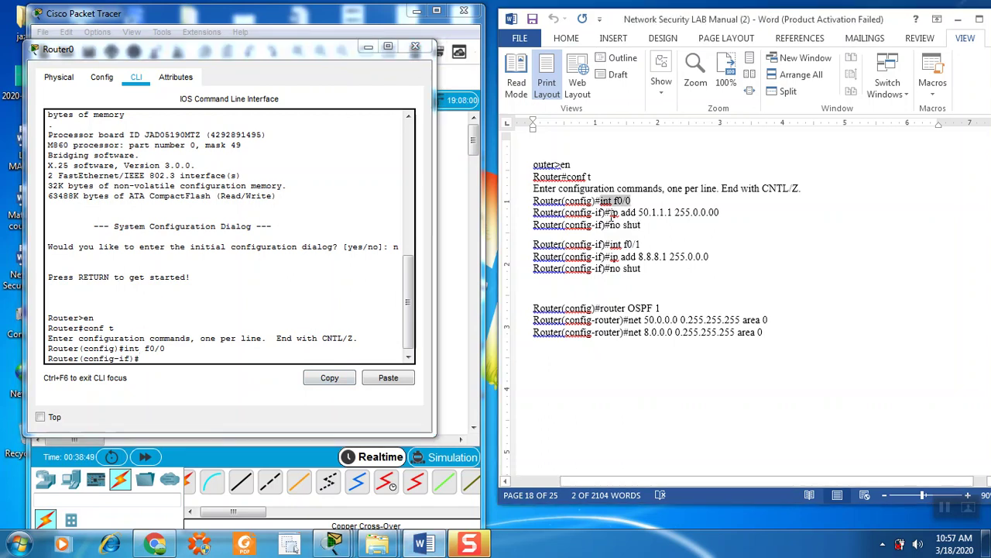
left_click_drag(611, 215, 721, 214)
left_click(683, 214)
right_click(683, 214)
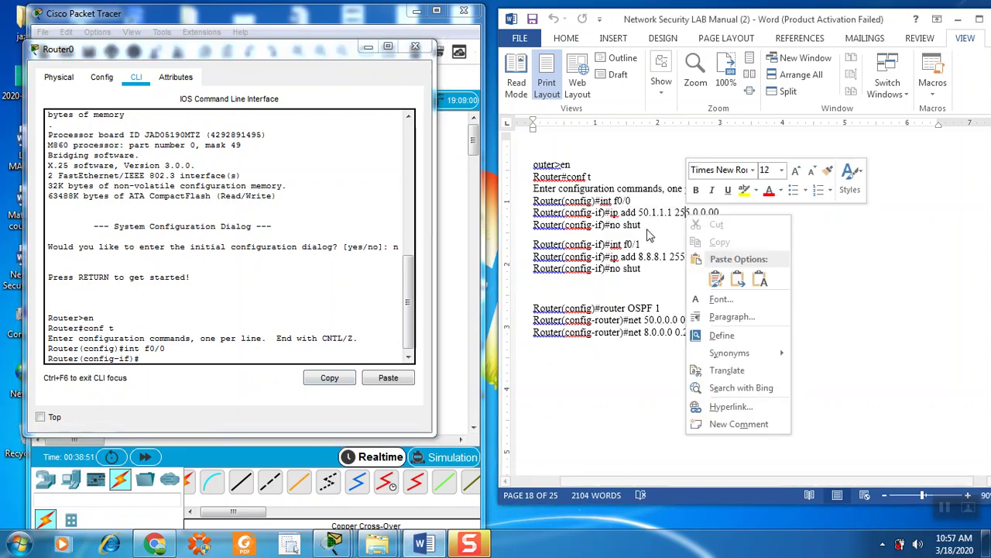
key("Escape")
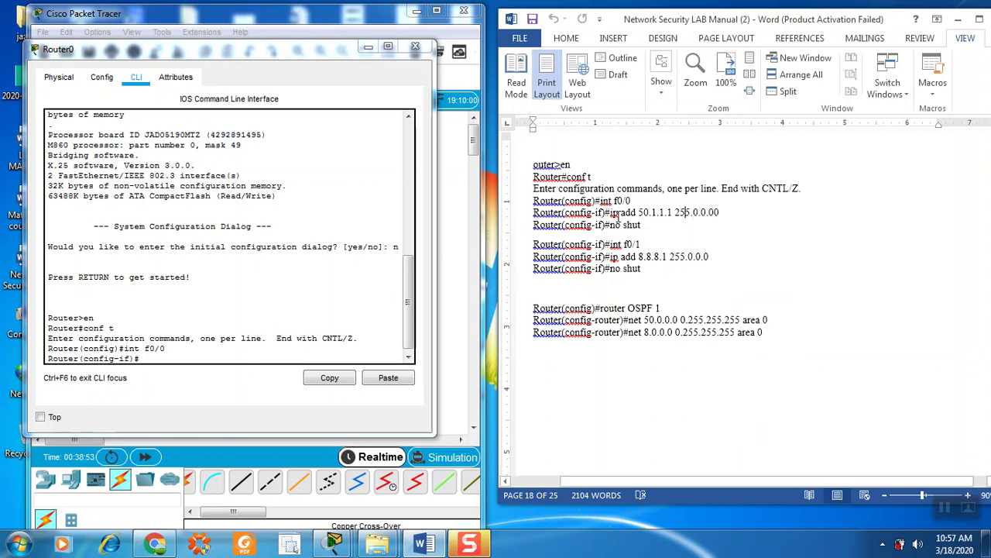
left_click_drag(611, 215, 719, 215)
right_click(706, 216)
left_click(723, 238)
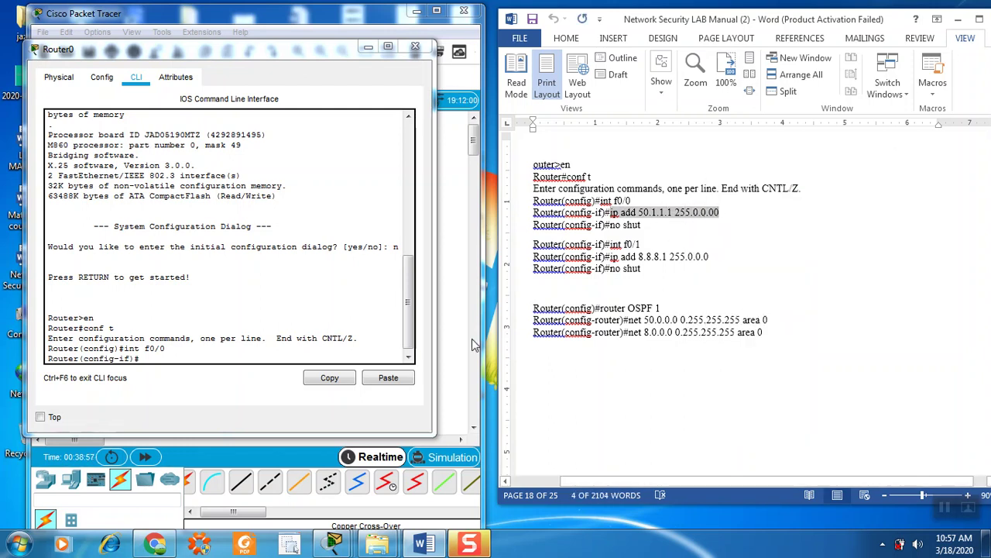
left_click(261, 355)
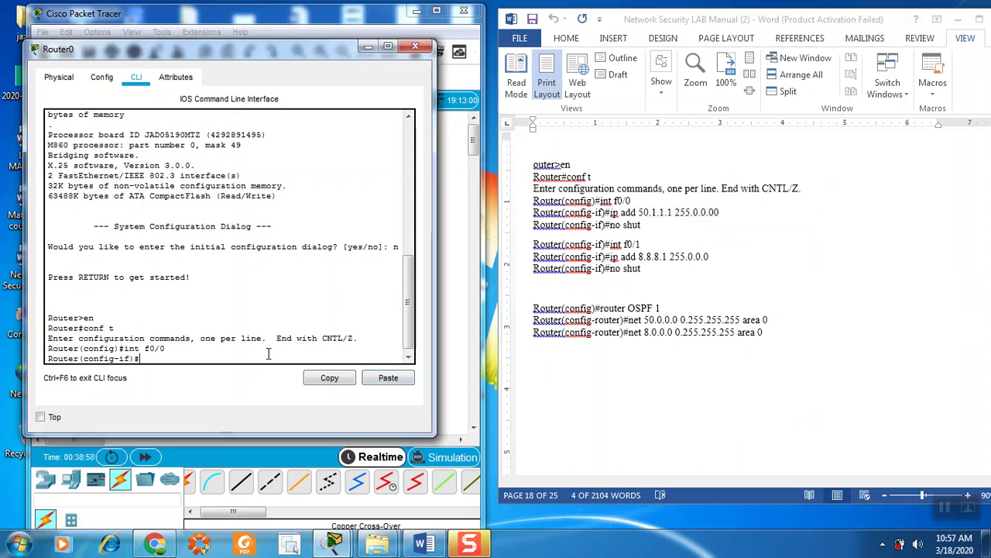
left_click(378, 378)
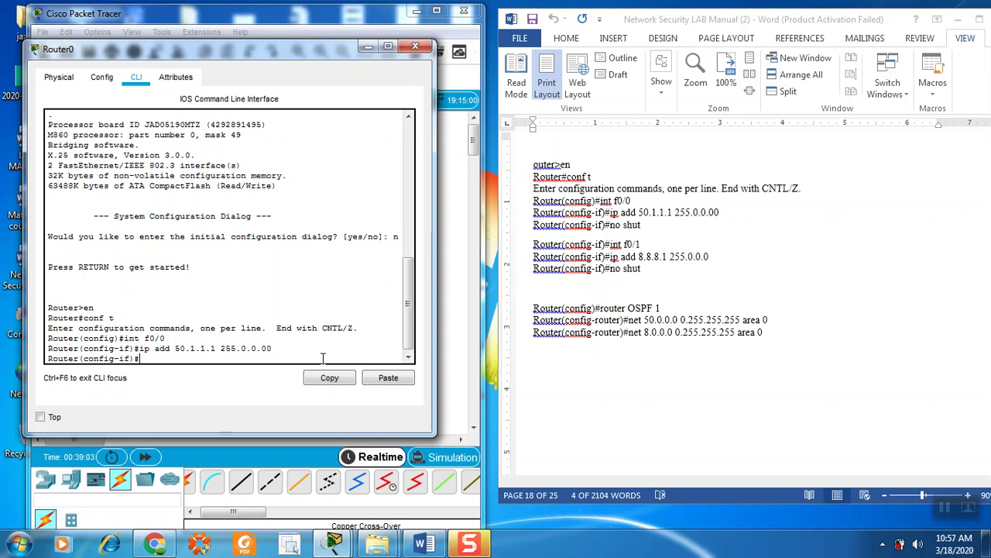
type("no shut")
key("Return")
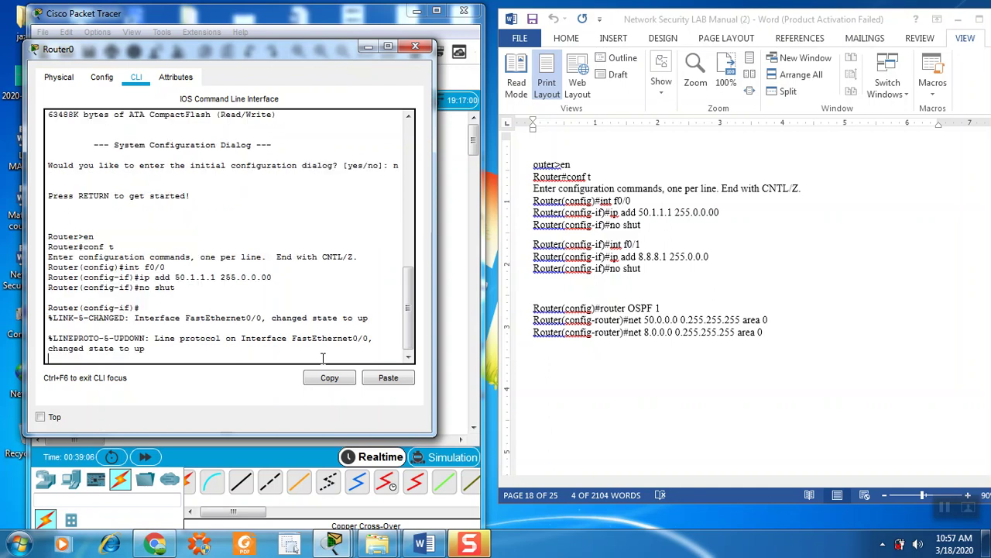
key("Return")
- Enter interface configuration for FastEthernet0/1 on Router0
left_click(619, 267)
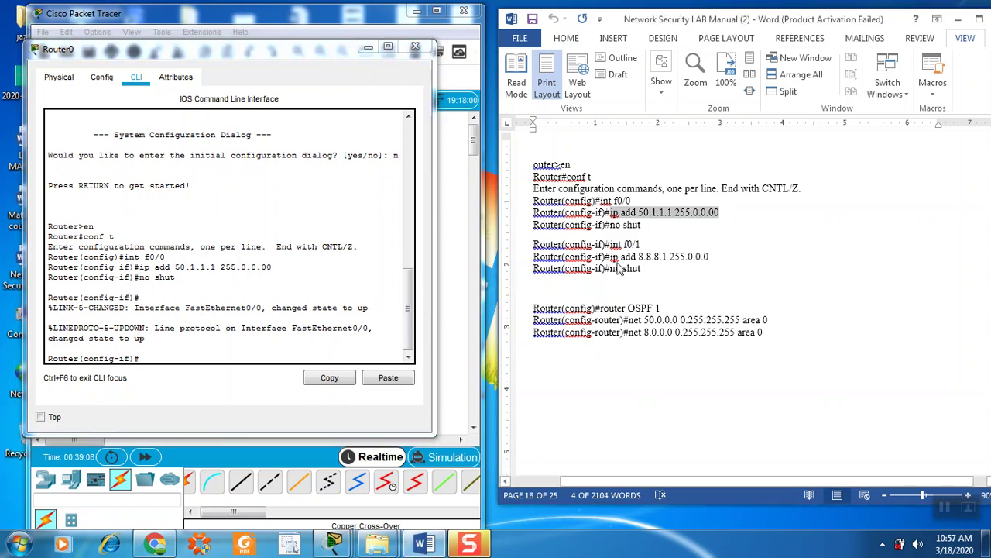
left_click_drag(609, 244, 643, 245)
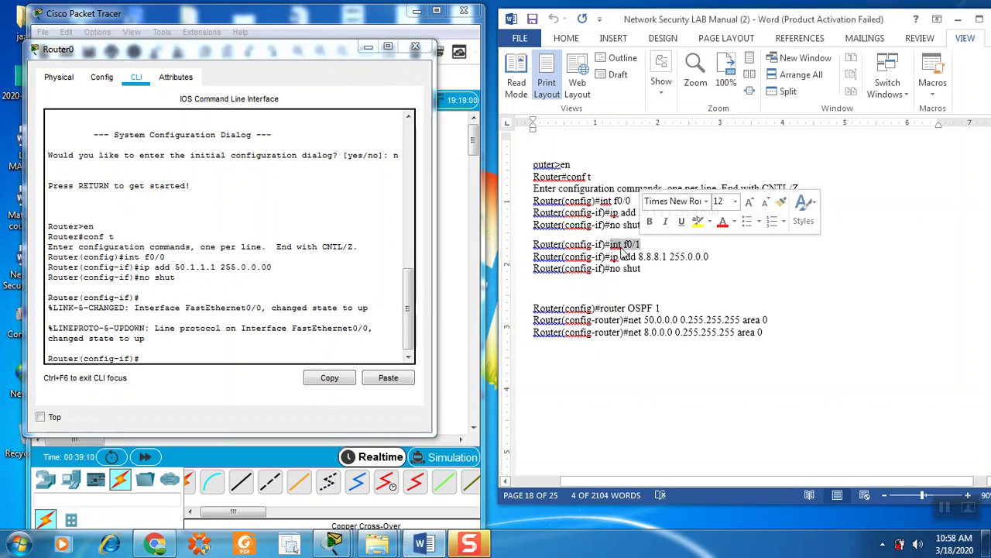
right_click(623, 252)
left_click(655, 274)
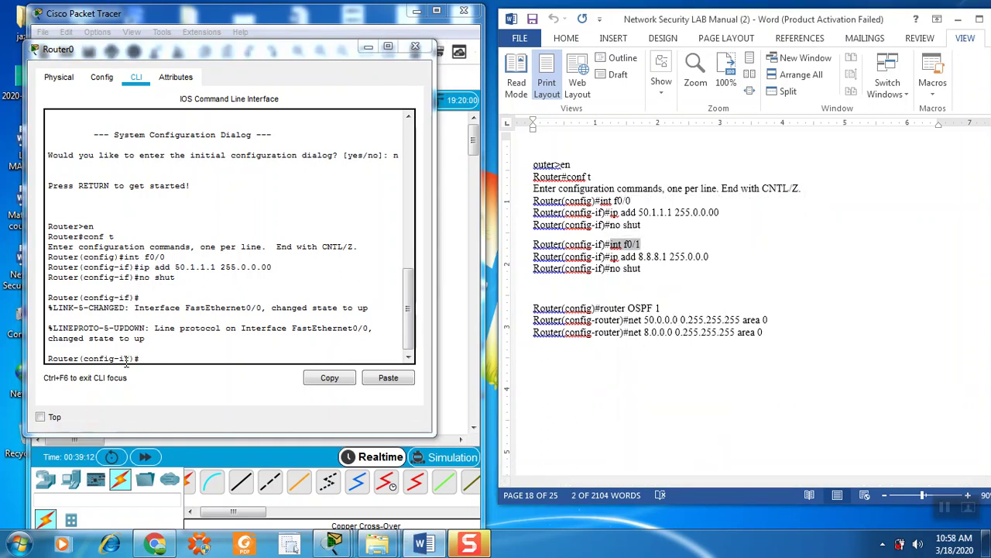
right_click(168, 360)
left_click(188, 387)
key("Return")
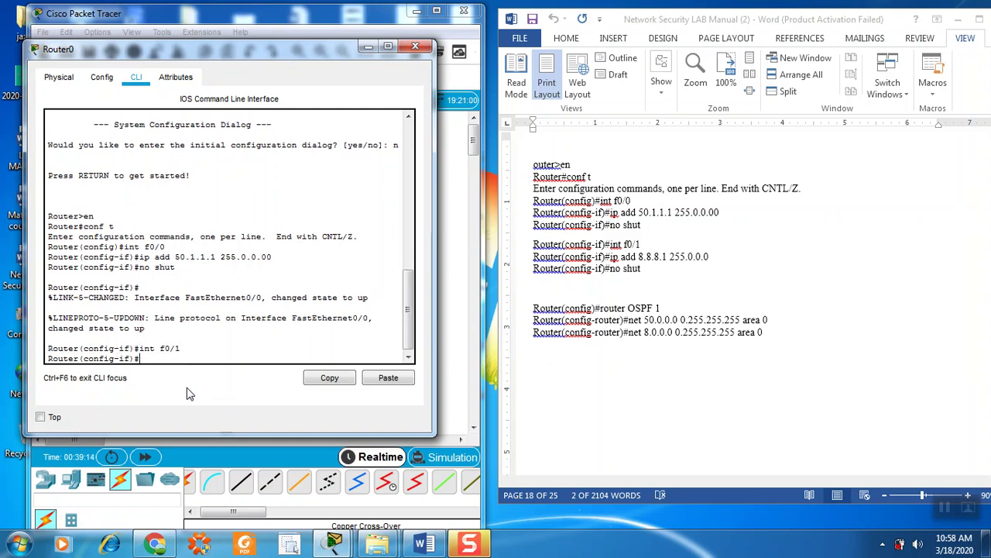
- Assign 8.8.8.1 255.0.0.0 to FastEthernet0/1 and enable it with no shut
left_click(603, 262)
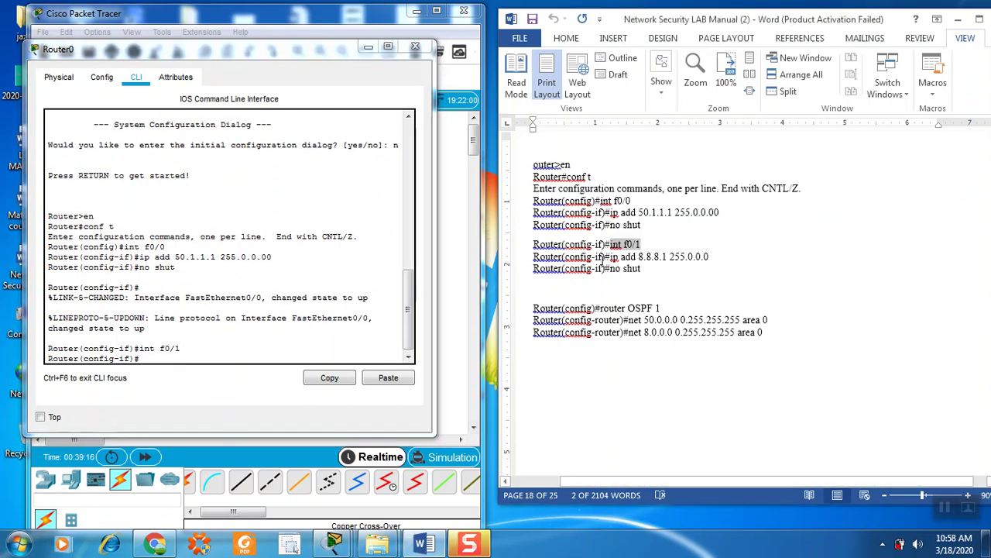
left_click_drag(611, 256, 710, 257)
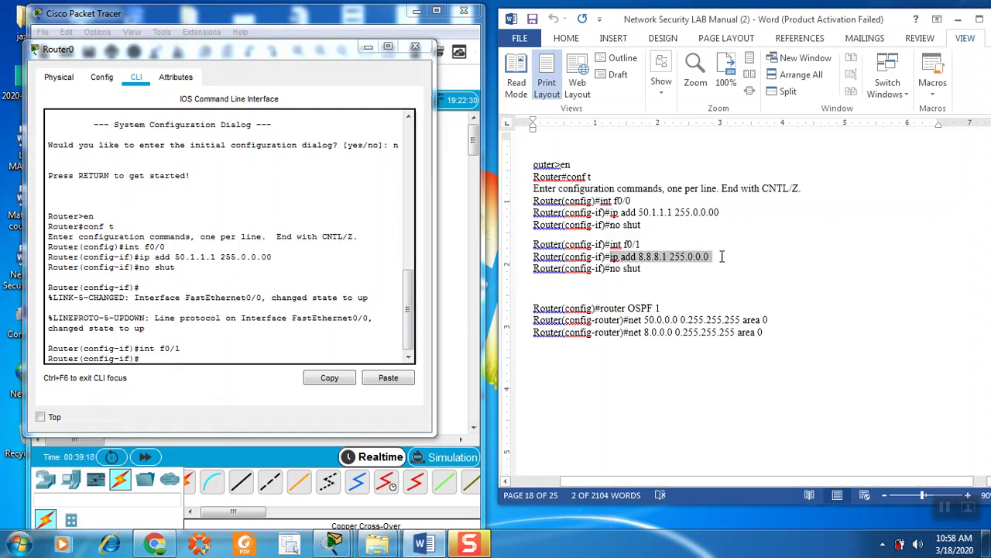
right_click(684, 263)
left_click(710, 284)
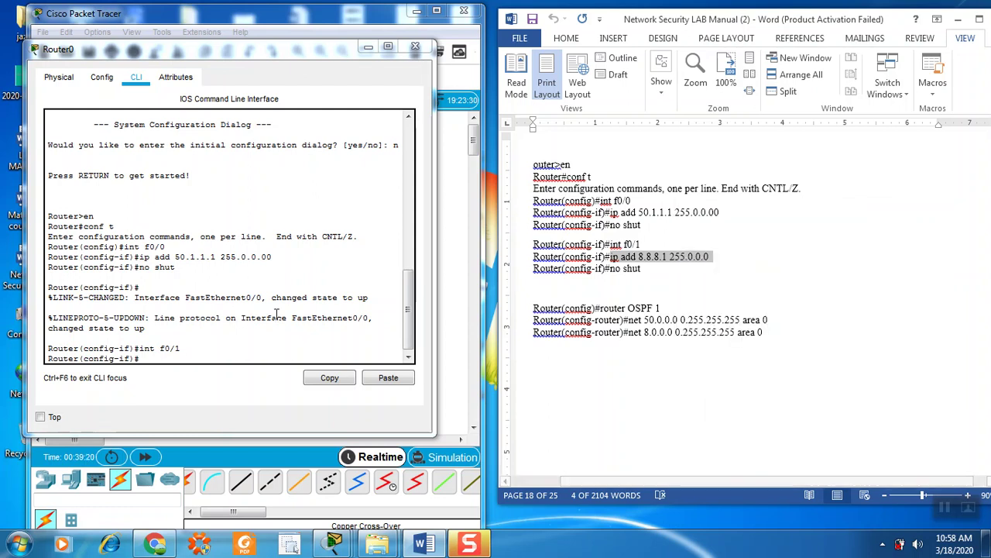
right_click(184, 358)
left_click(218, 382)
key("Return")
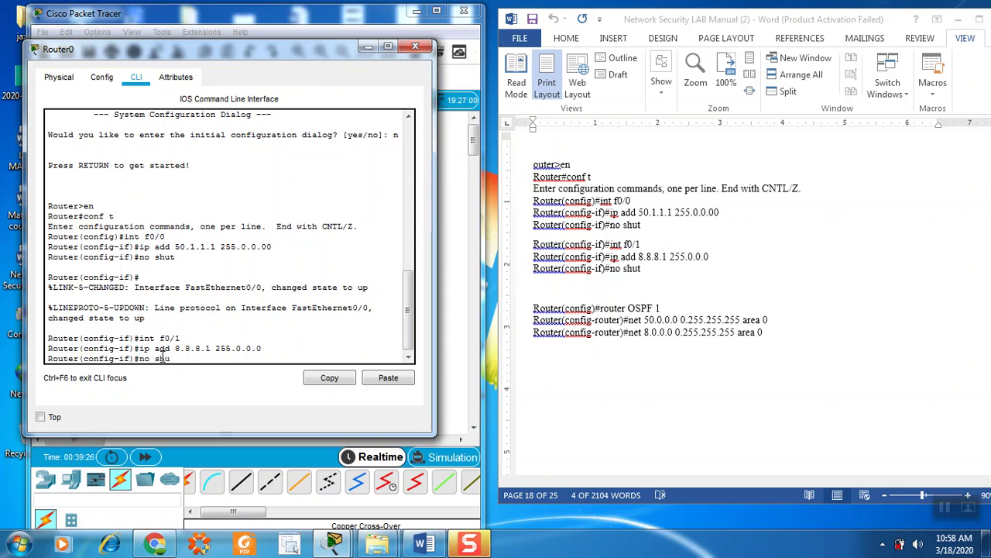
type("no shut")
key("Return")
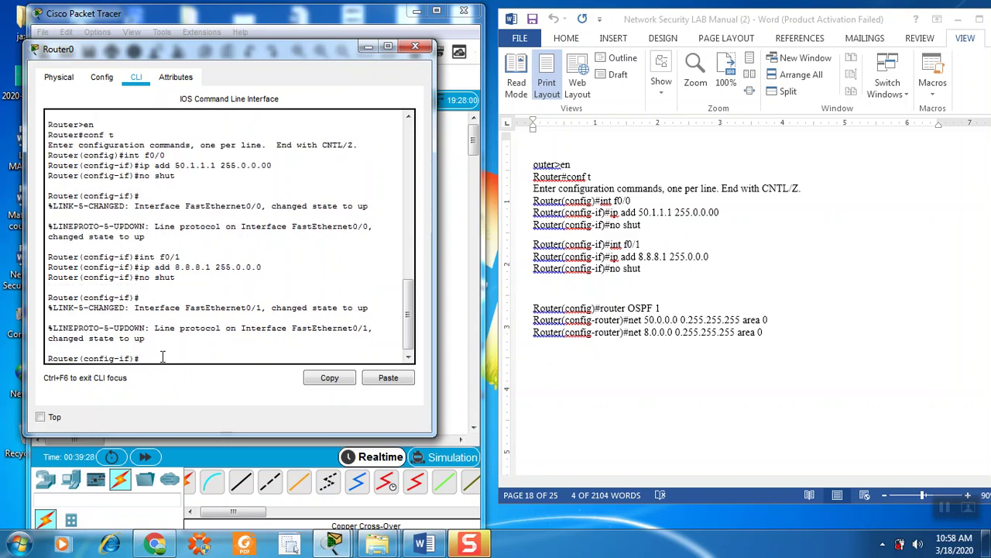
left_click_drag(611, 256, 709, 256)
scroll(623, 287, "down", 2)
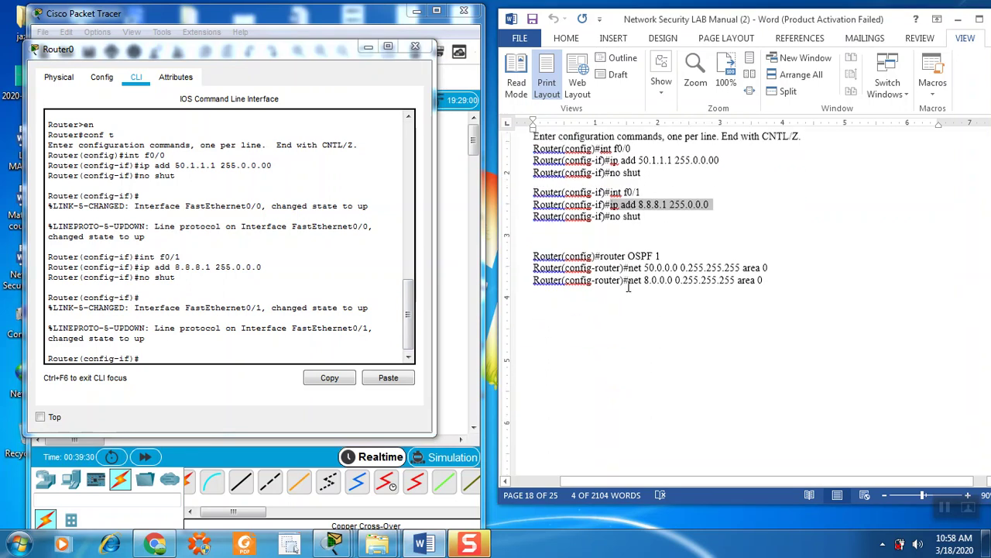
- Copy 'router ospf 1' from the manual and paste it into Router0's CLI to start OSPF process 1
left_click_drag(600, 218, 660, 218)
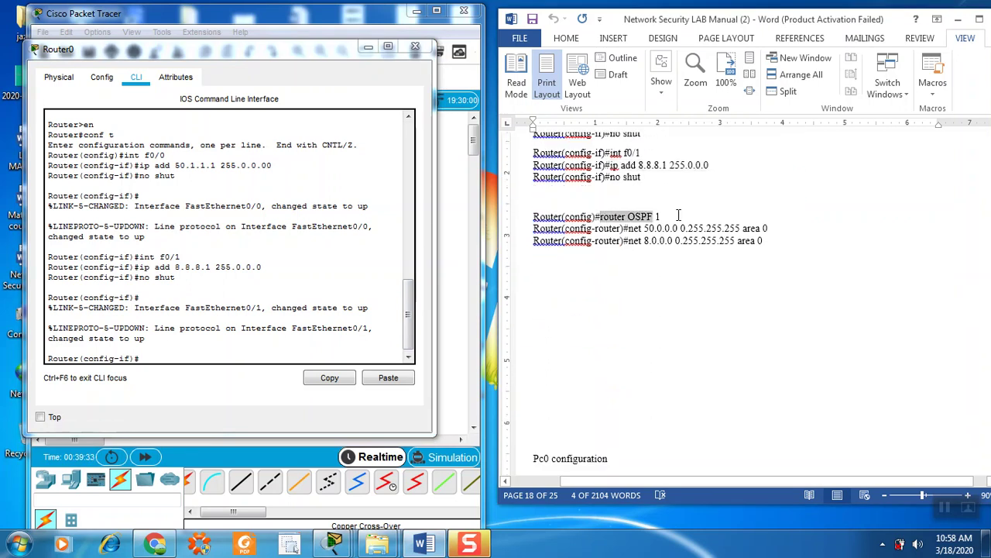
right_click(652, 219)
left_click(662, 246)
right_click(172, 356)
left_click(190, 378)
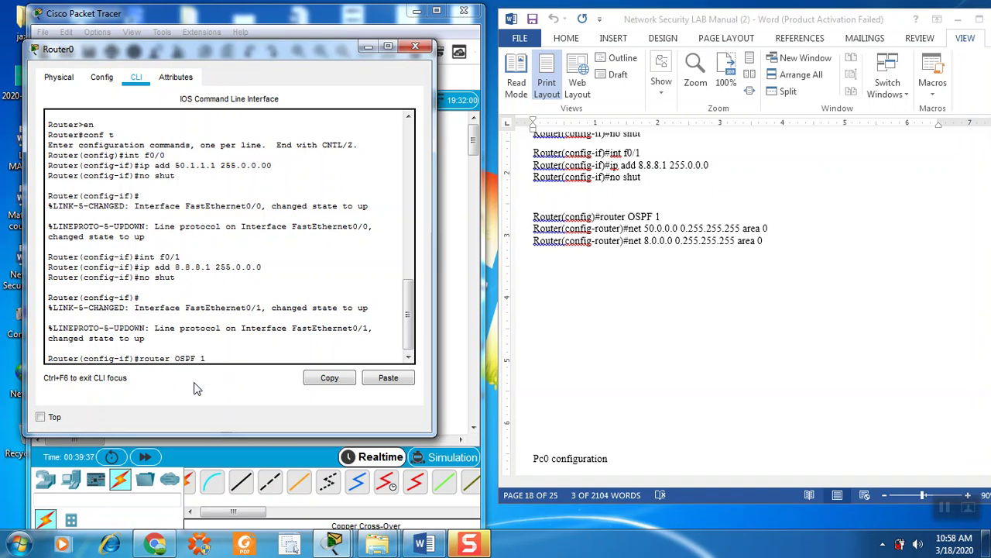
key("Return")
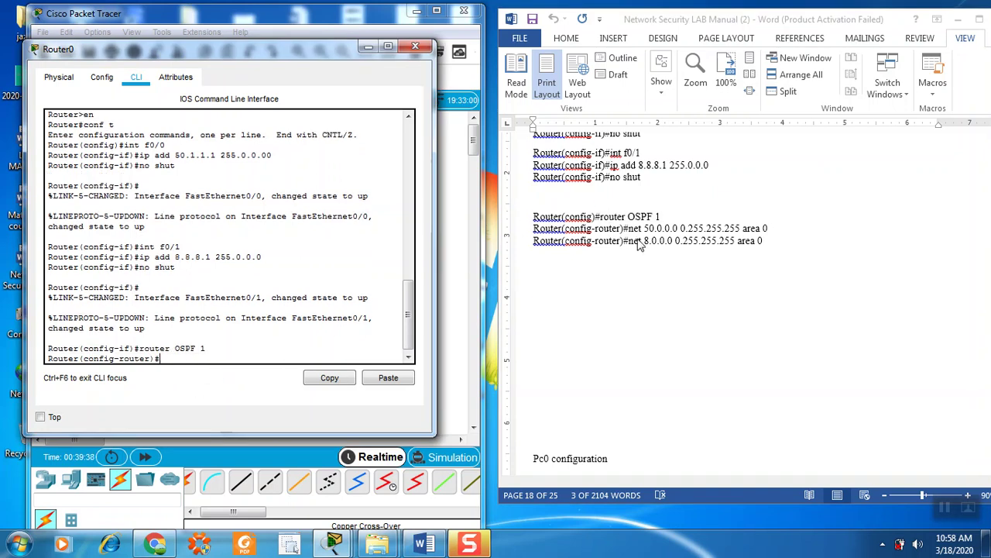
- Copy and paste the network 50.0.0.0 area 0 statement into Router0's OSPF configuration
key("alt+Tab")
left_click(646, 241)
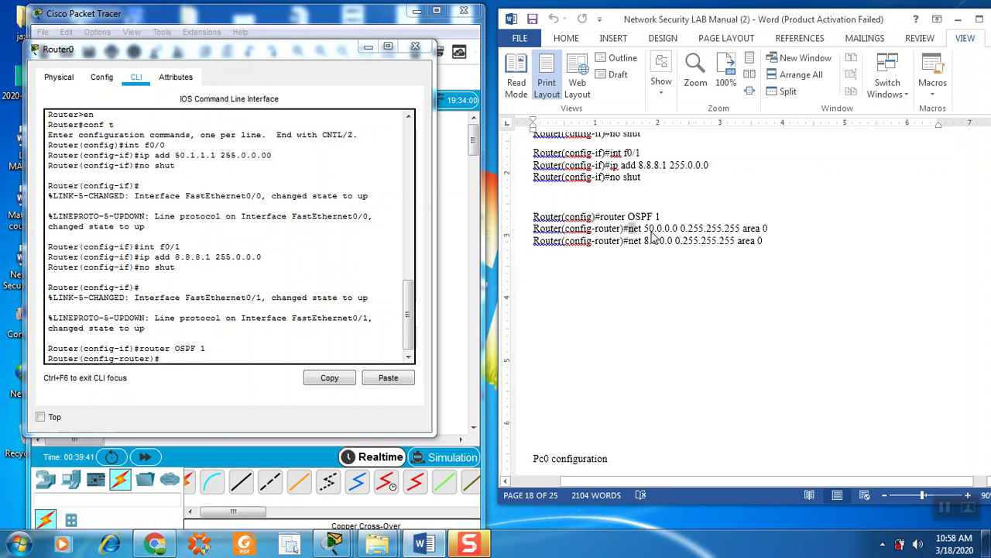
left_click_drag(629, 228, 771, 229)
right_click(740, 228)
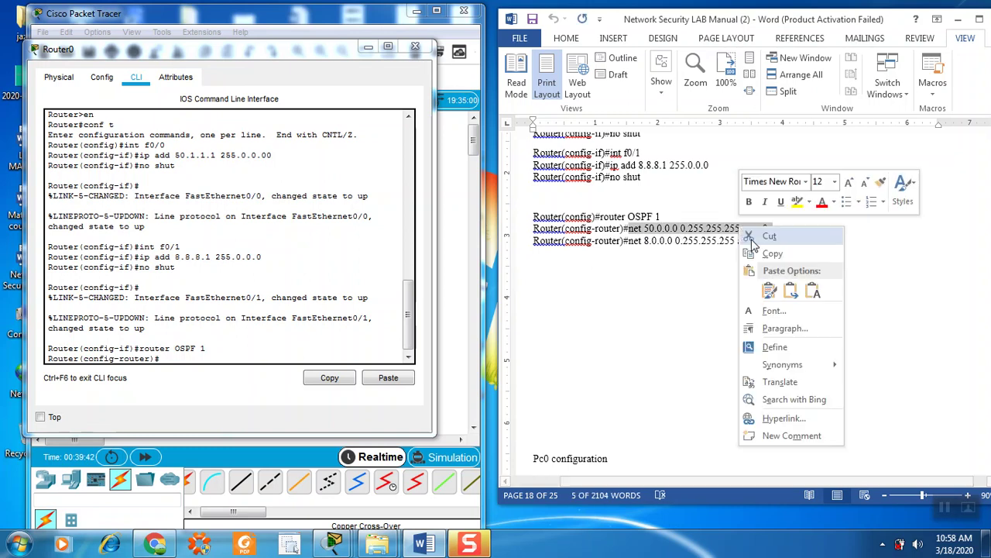
left_click(766, 254)
right_click(186, 360)
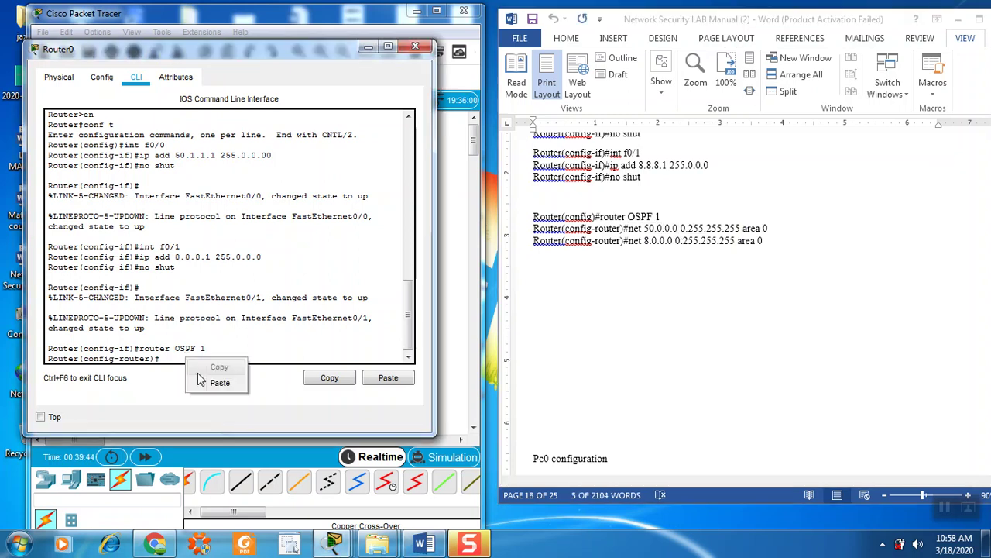
left_click(203, 382)
key("Return")
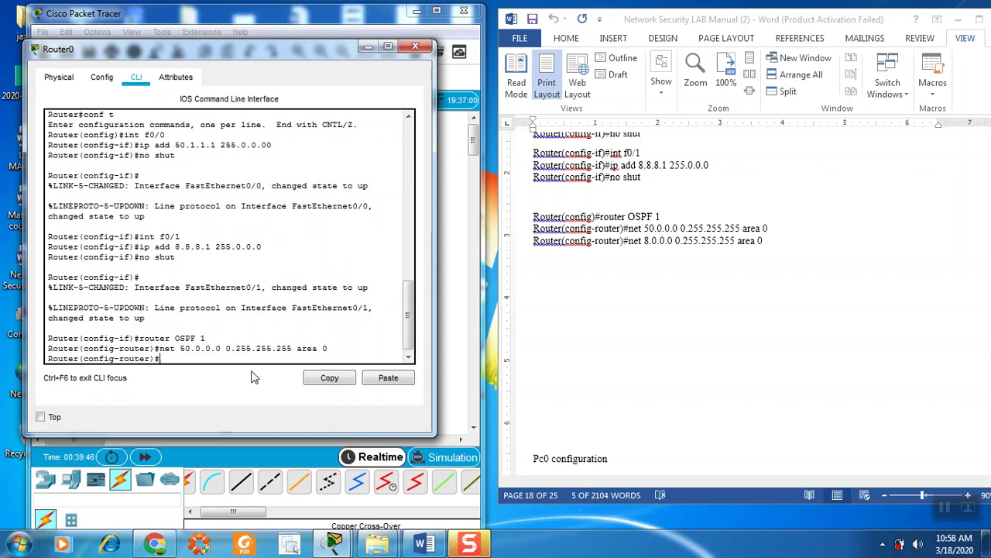
- Copy and paste the network 8.0.0.0 area 0 statement into Router0's OSPF configuration
left_click(692, 279)
left_click_drag(629, 241, 788, 243)
right_click(732, 245)
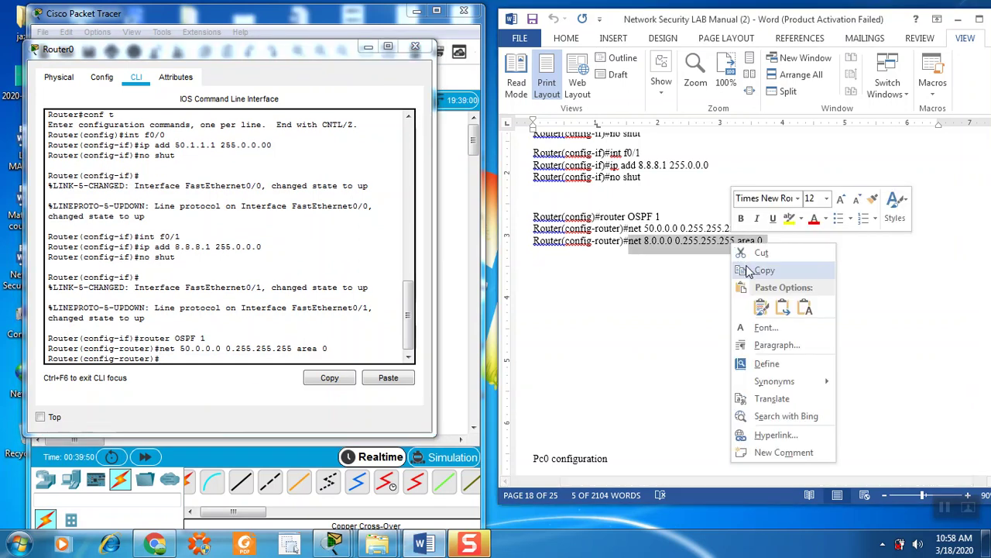
left_click(750, 270)
right_click(209, 358)
left_click(224, 380)
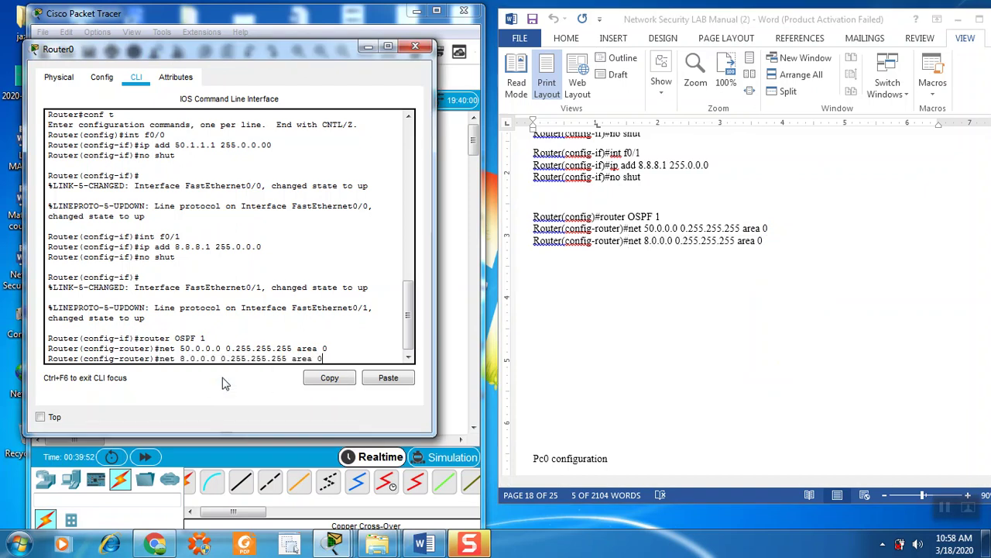
key("Return")
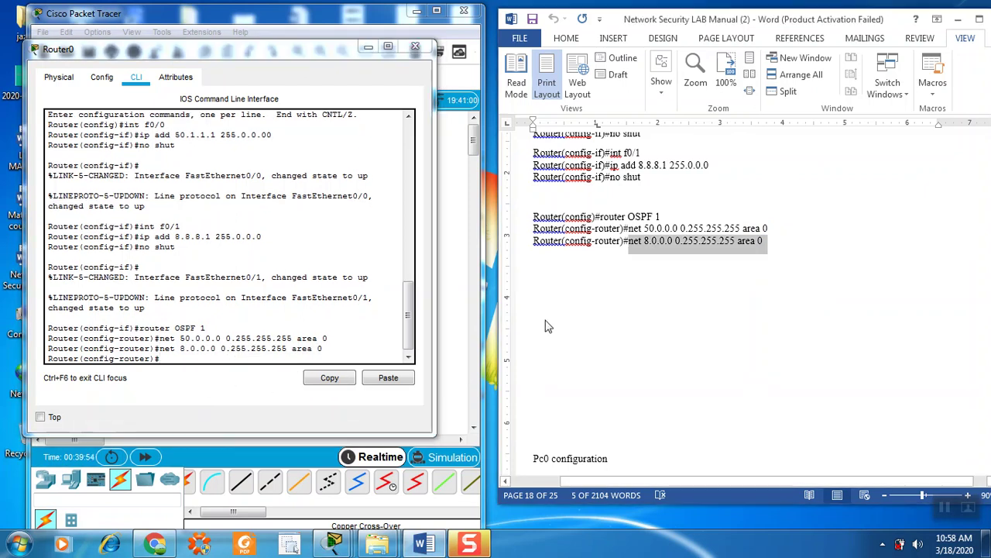
scroll(534, 334, "down", 3)
- Review Router0's CLI output, then minimize the Router0 window to show the logical topology
scroll(542, 329, "up", 5)
scroll(546, 320, "up", 1)
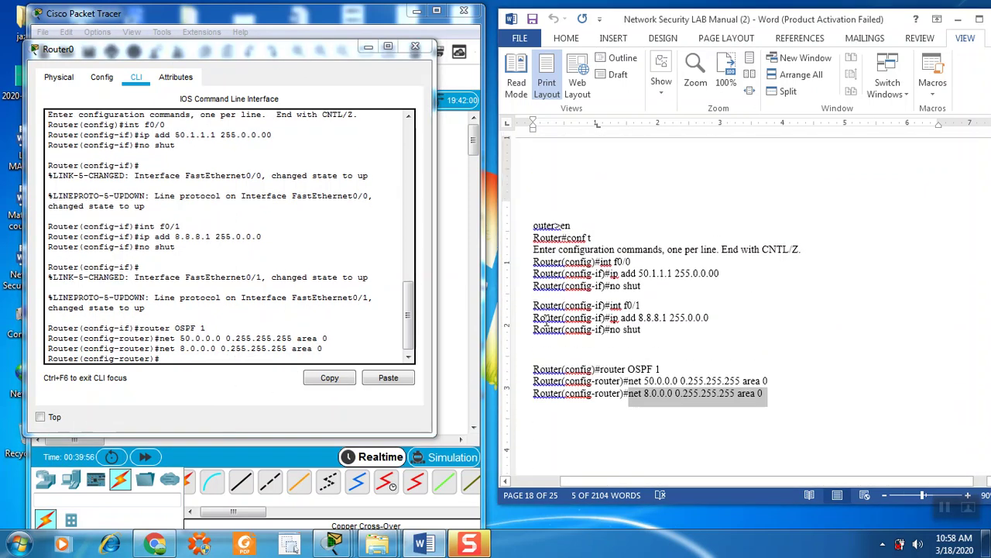
scroll(546, 320, "down", 3)
scroll(546, 321, "down", 10)
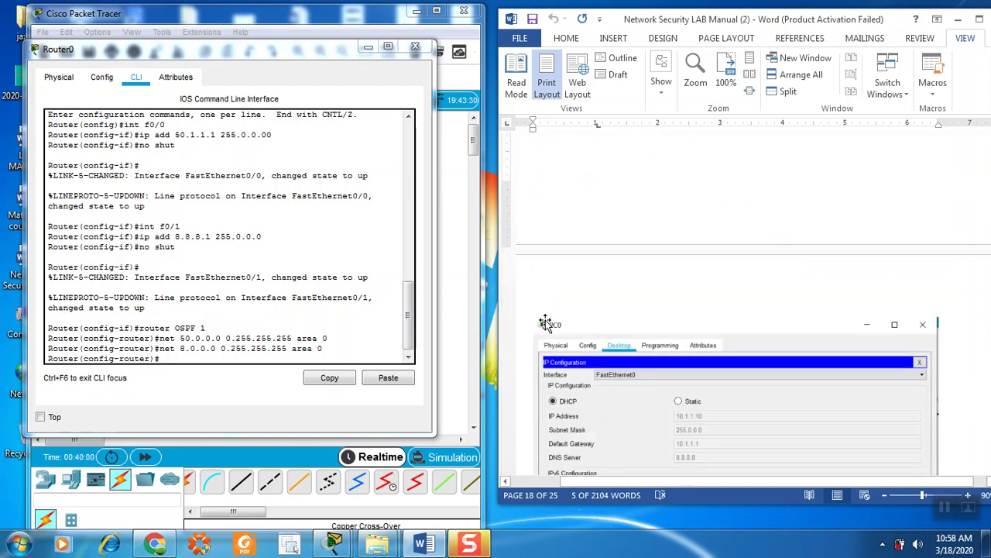
scroll(546, 324, "down", 3)
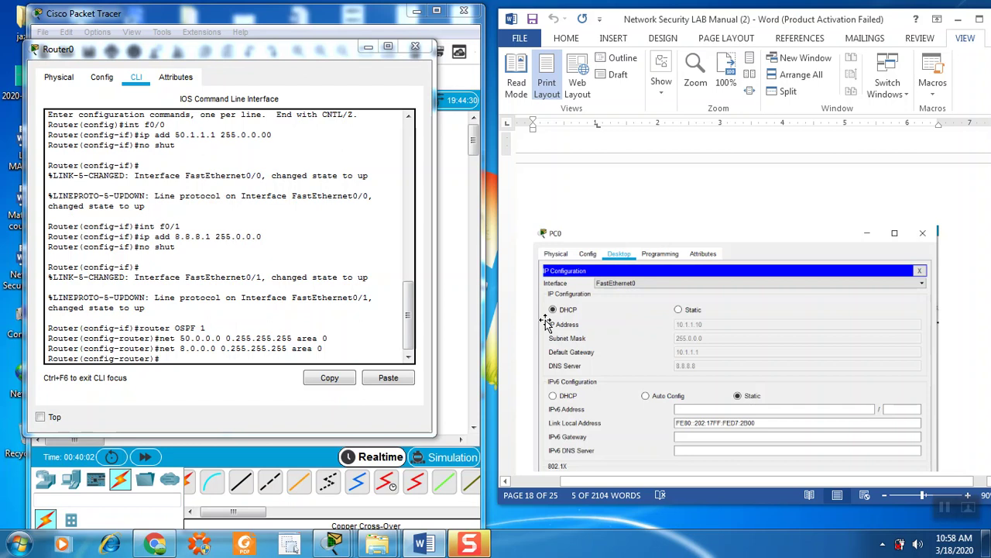
scroll(546, 324, "up", 5)
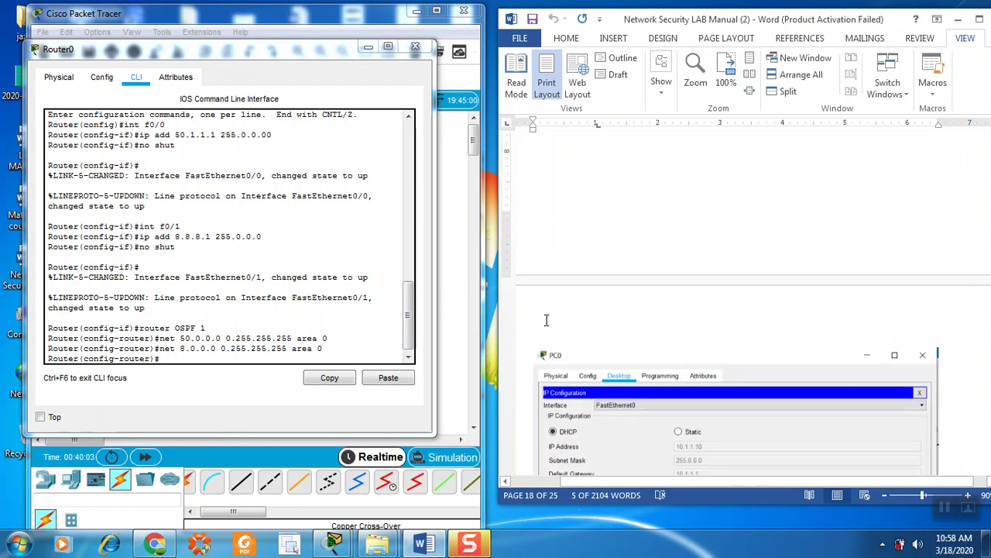
left_click(365, 49)
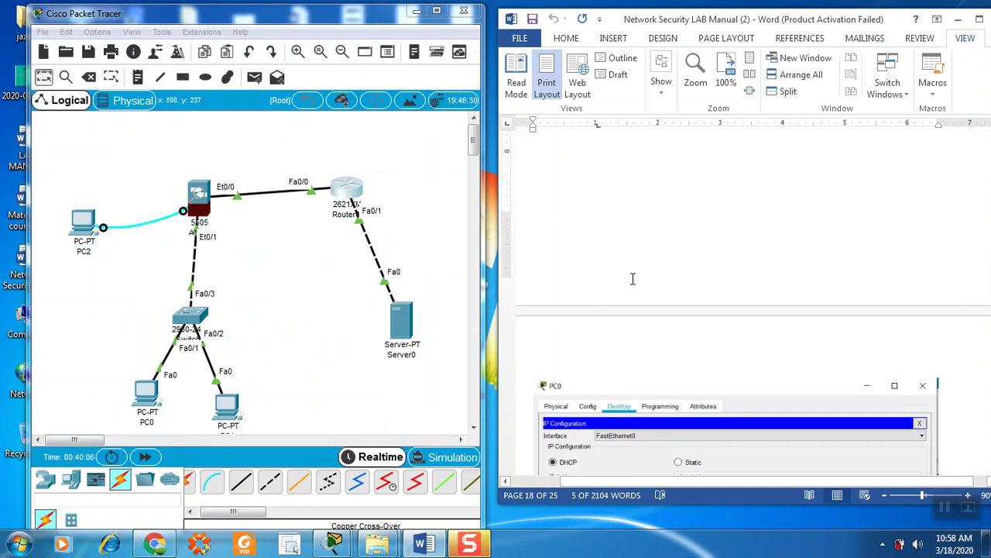
scroll(633, 279, "down", 7)
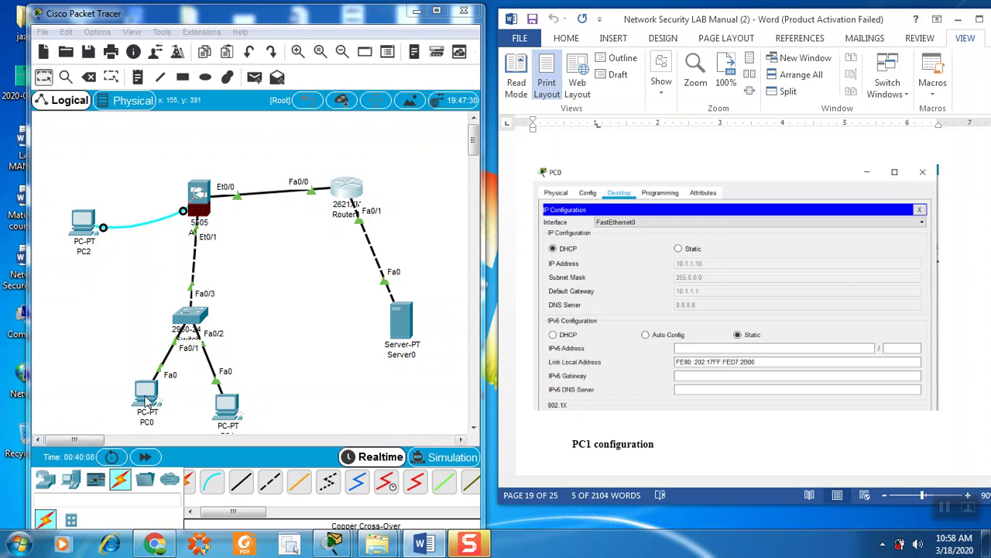
- Switch PC0's IP Configuration to DHCP, obtaining 10.1.1.10 with gateway 10.1.1.1 and DNS 8.8.8.8
left_click(146, 396)
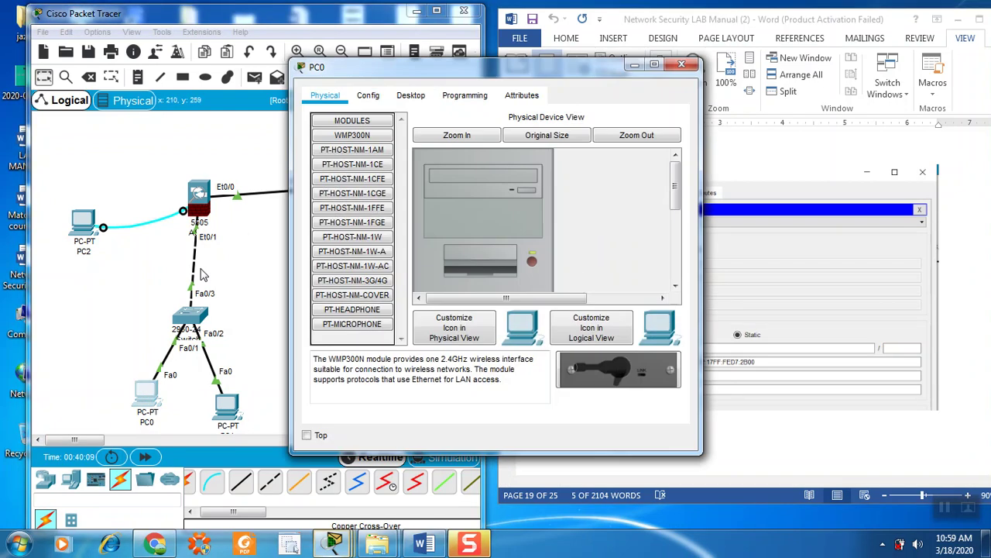
left_click(406, 97)
left_click_drag(401, 75, 164, 31)
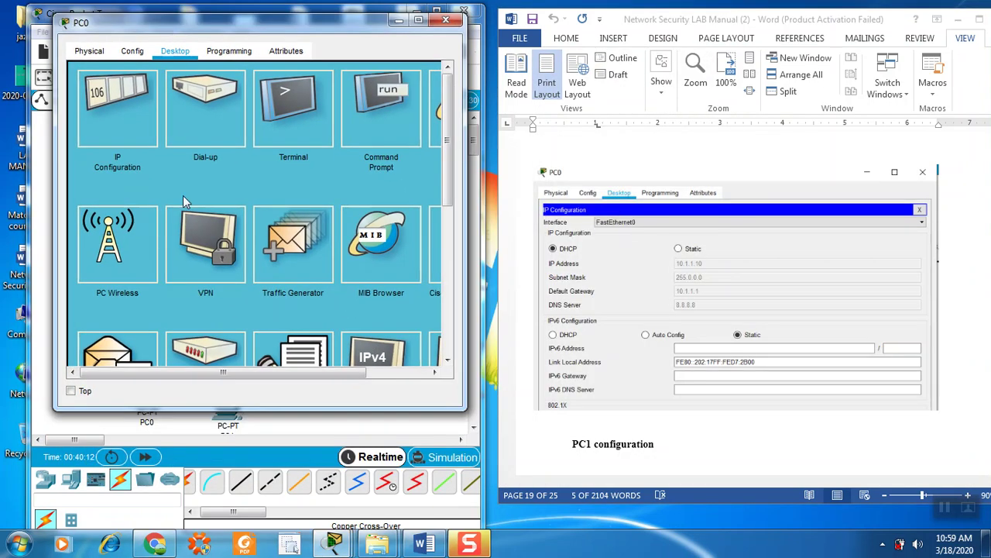
left_click(132, 97)
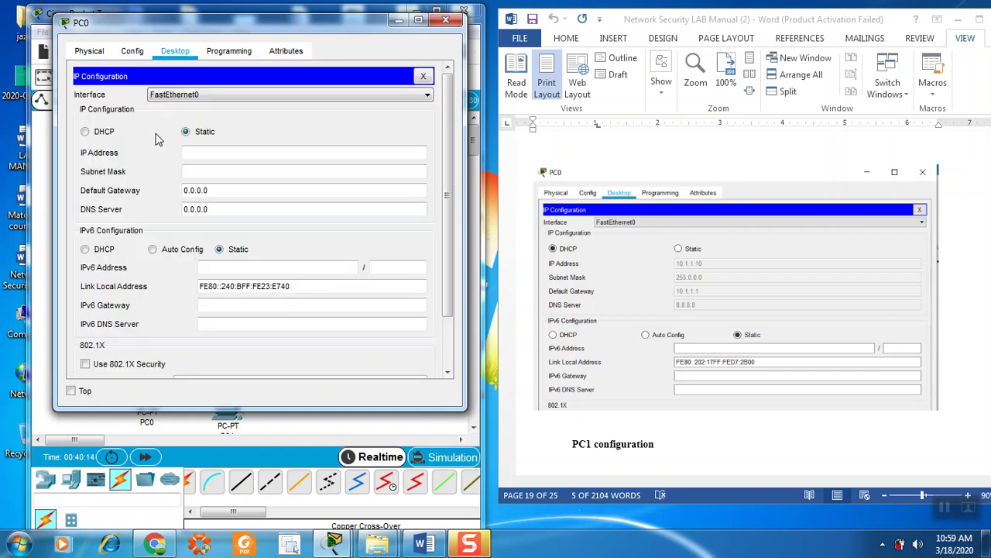
left_click(86, 133)
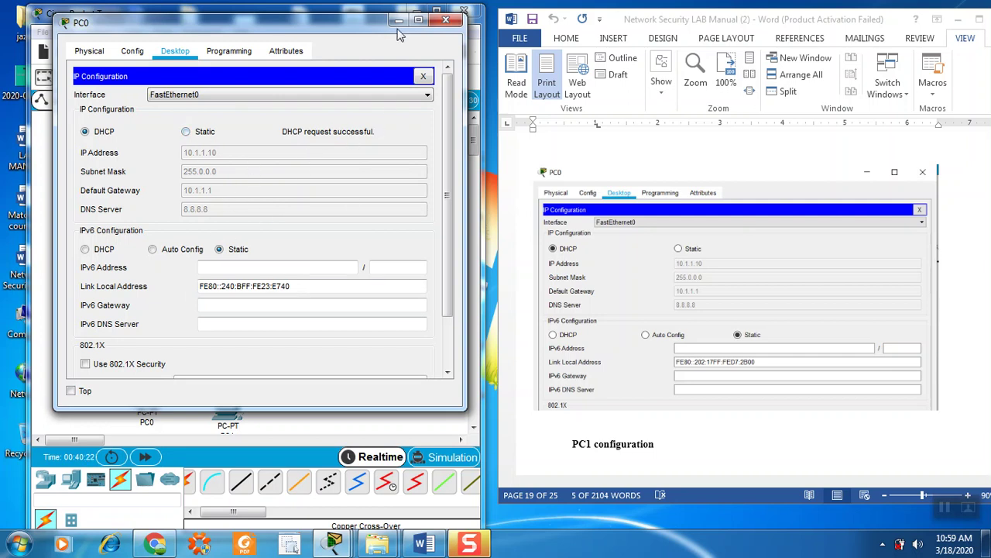
left_click(397, 20)
left_click(626, 357)
scroll(632, 343, "down", 3)
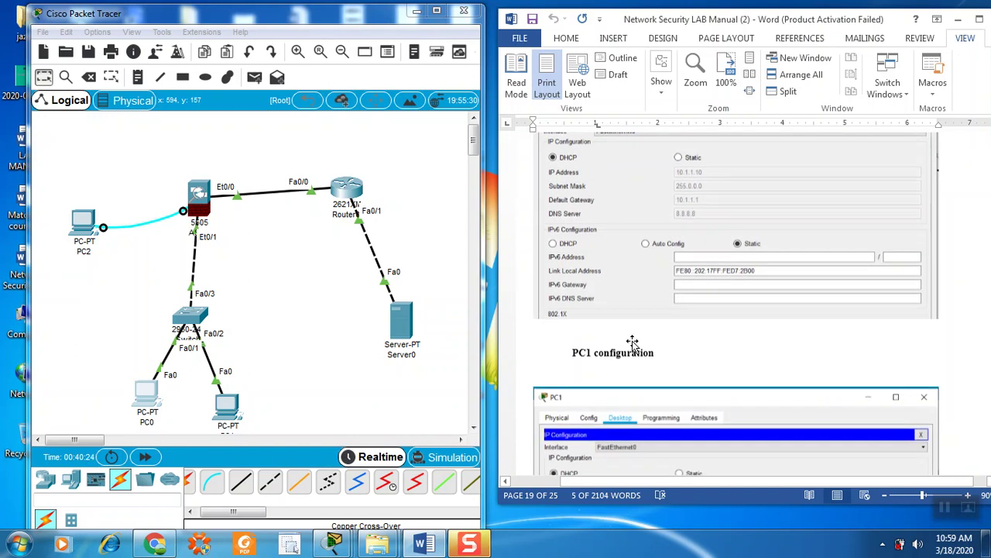
scroll(632, 343, "down", 5)
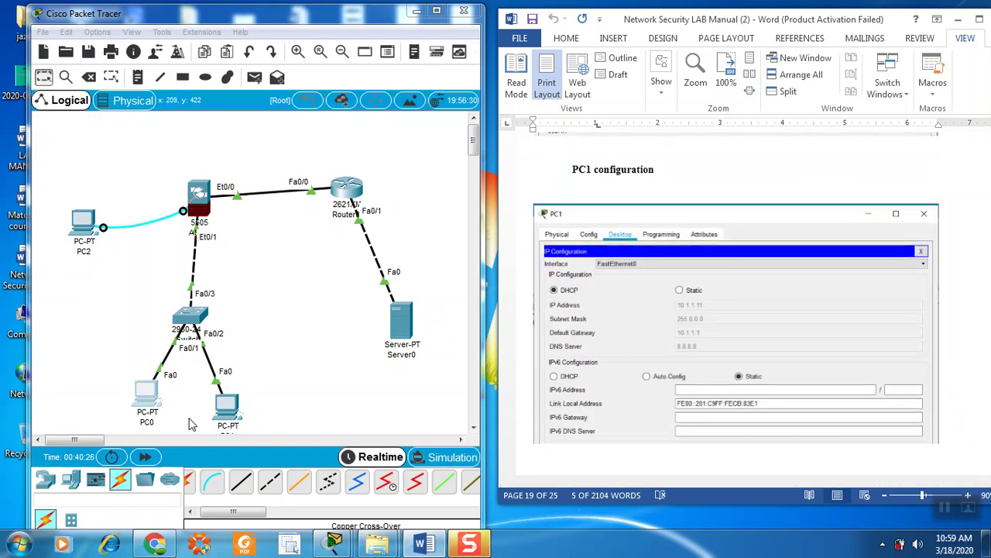
- Switch PC1's IP Configuration to DHCP, obtaining 10.1.1.11 with gateway 10.1.1.1 and DNS 8.8.8.8
left_click(471, 429)
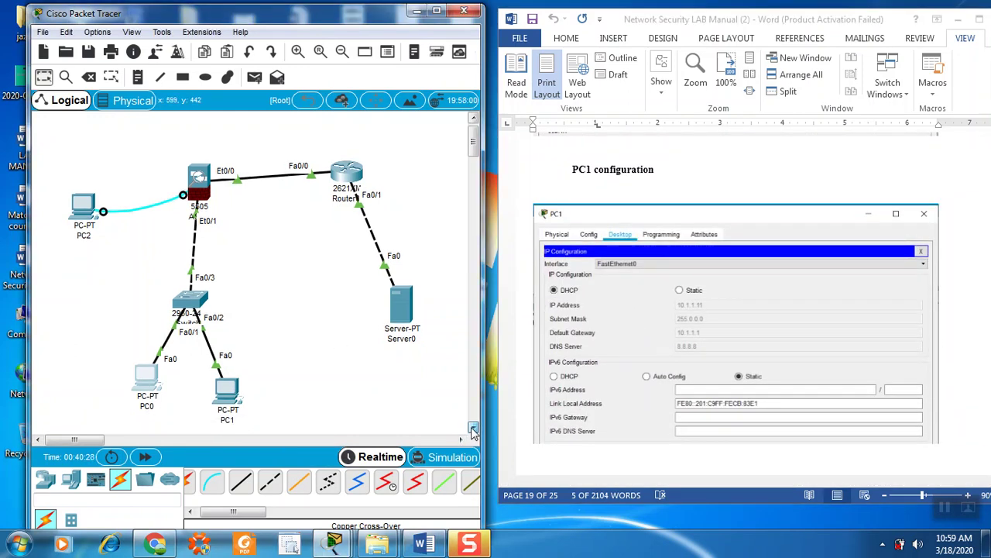
mouse_move(222, 397)
left_click(223, 392)
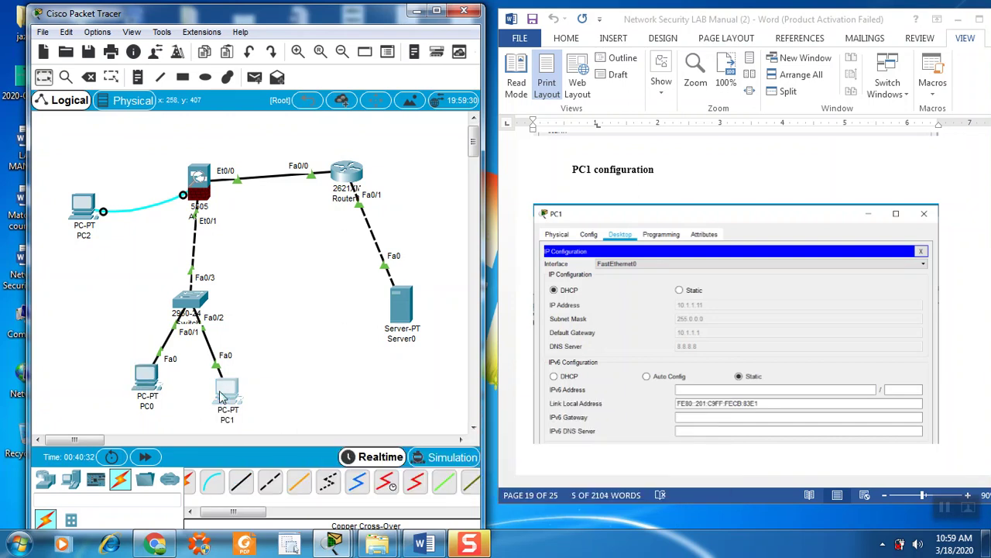
left_click_drag(409, 75, 149, 42)
left_click(149, 70)
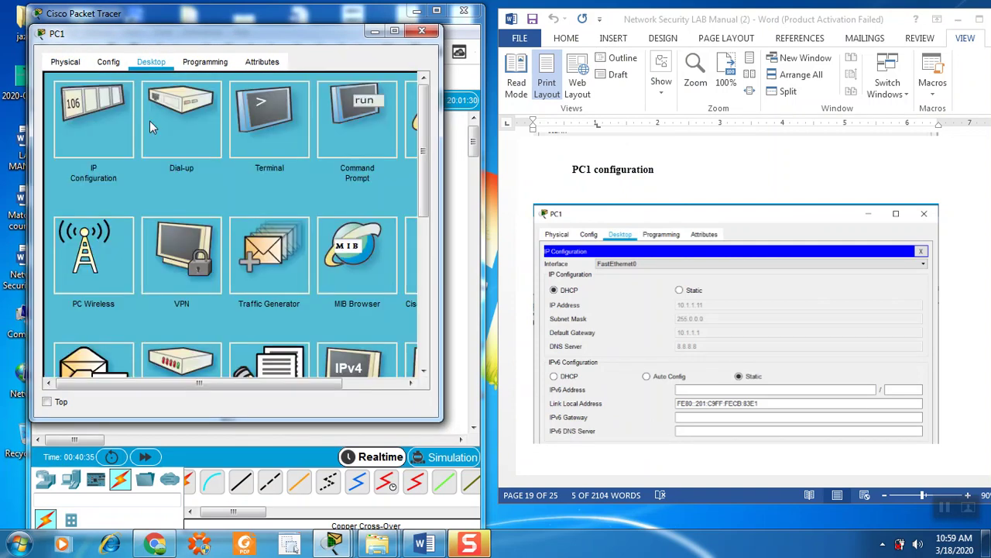
left_click(109, 144)
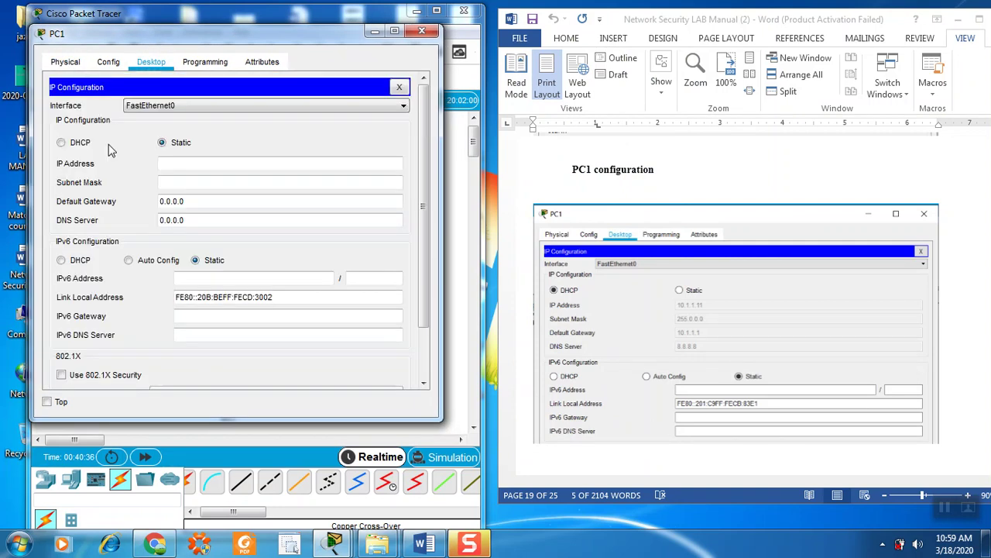
left_click(60, 144)
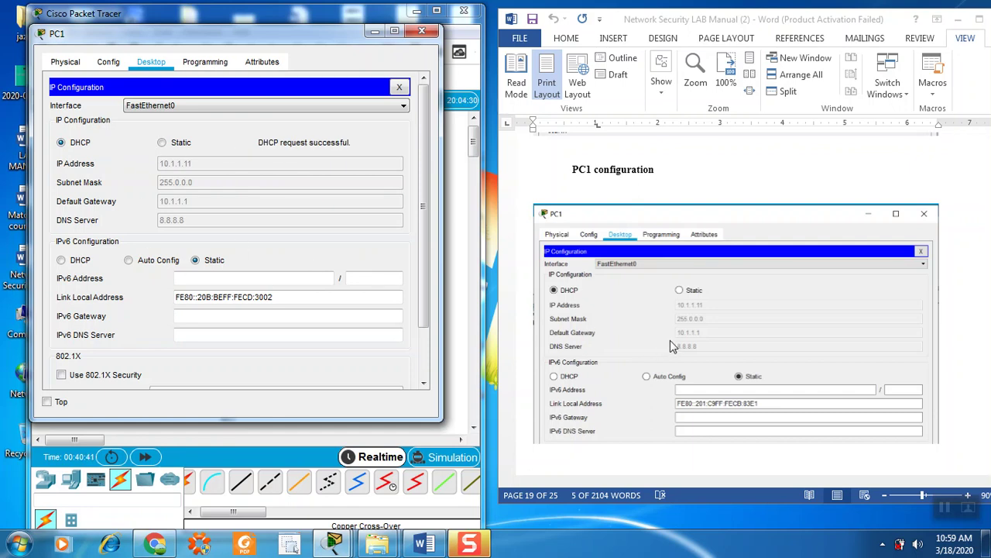
scroll(693, 325, "down", 5)
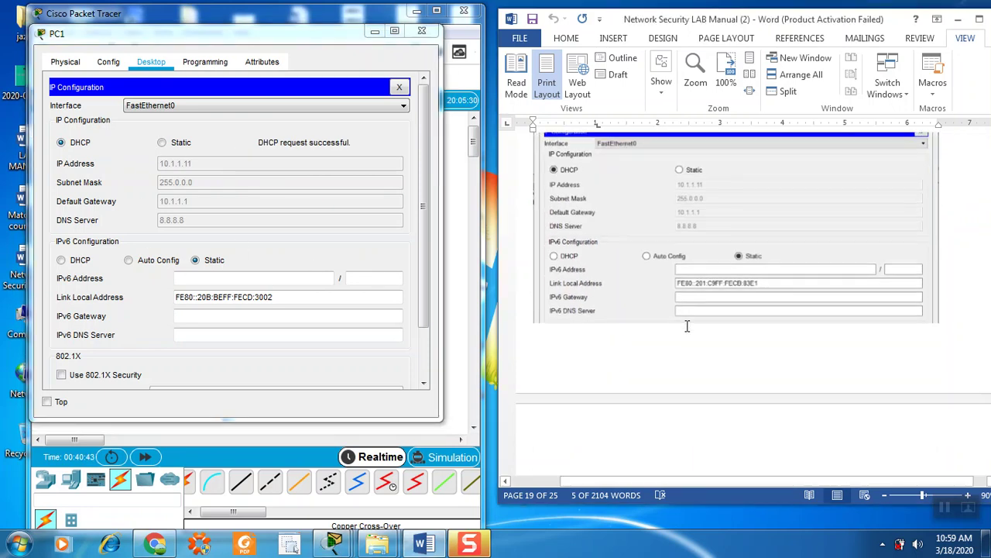
scroll(687, 326, "down", 4)
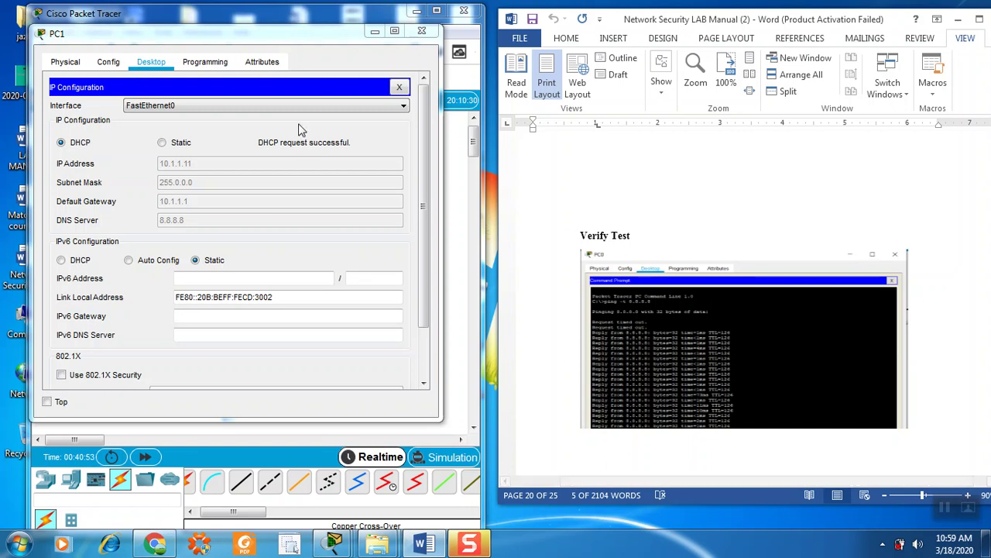
- Close PC1's window and set the Word manual's zoom to 150% to read the ping output
left_click(421, 31)
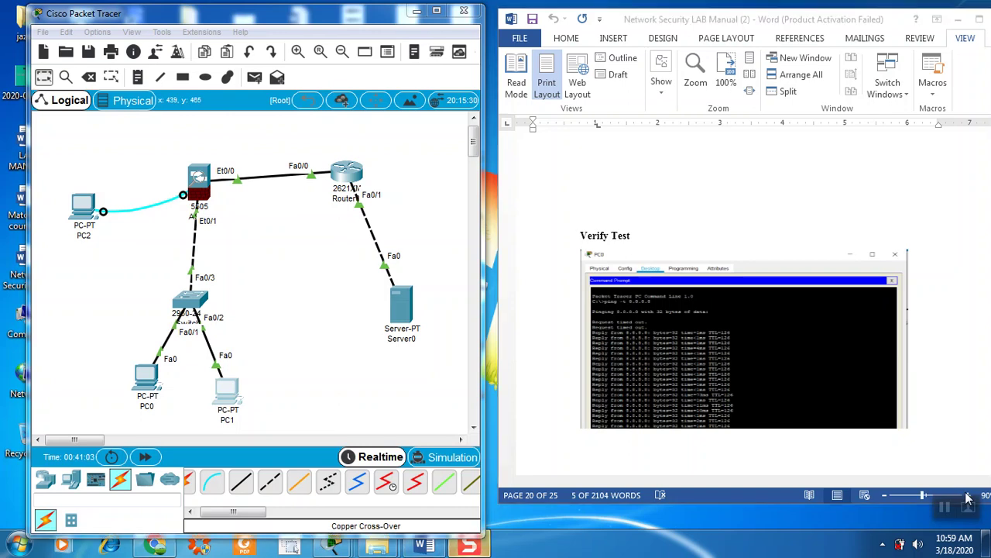
left_click_drag(923, 500, 930, 502)
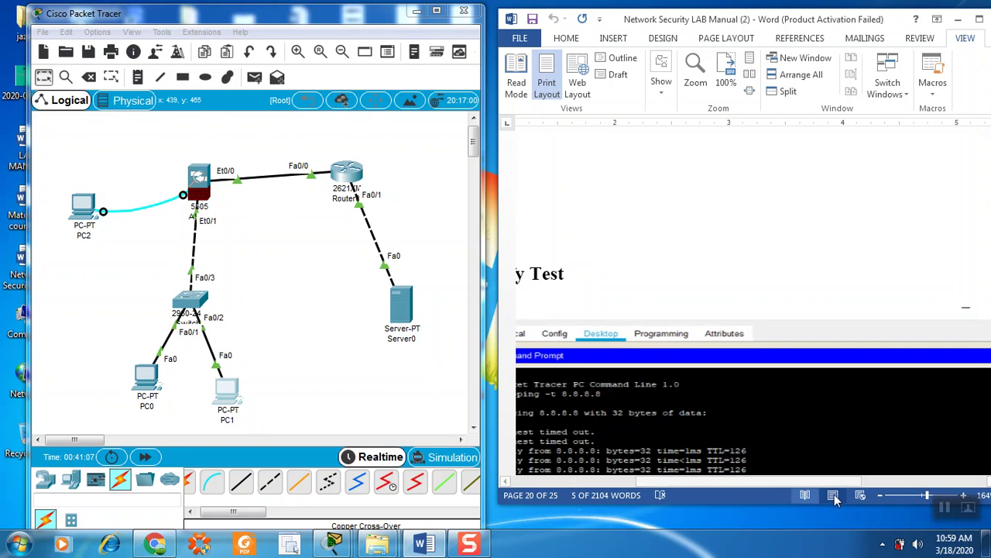
left_click(881, 496)
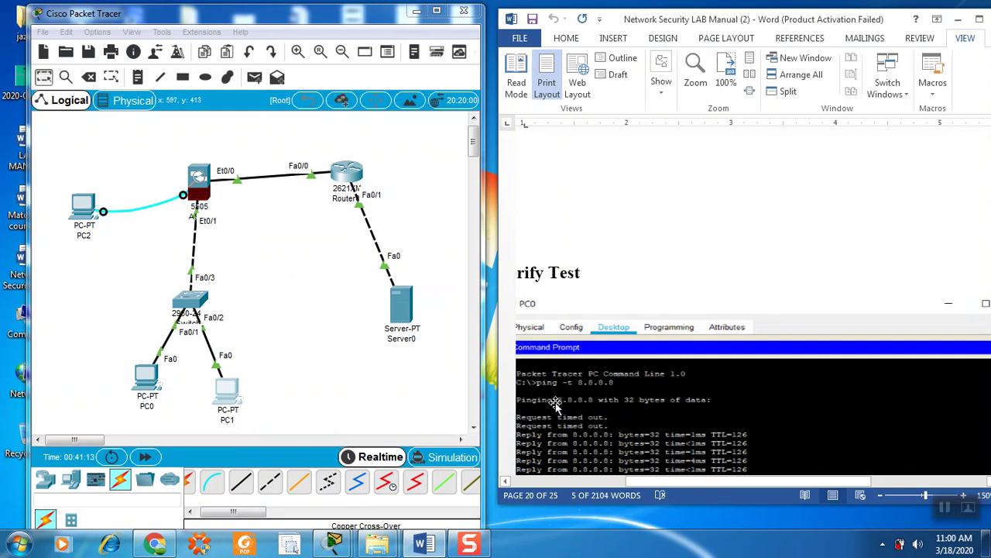
- From PC0's Command Prompt run ping -t 8.8.8.8 and confirm steady replies
left_click(143, 385)
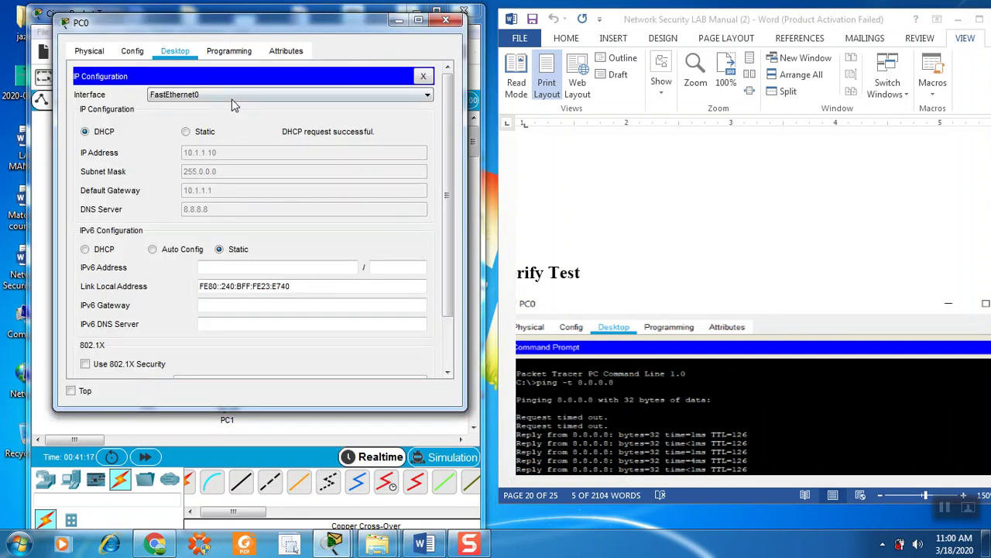
left_click(424, 76)
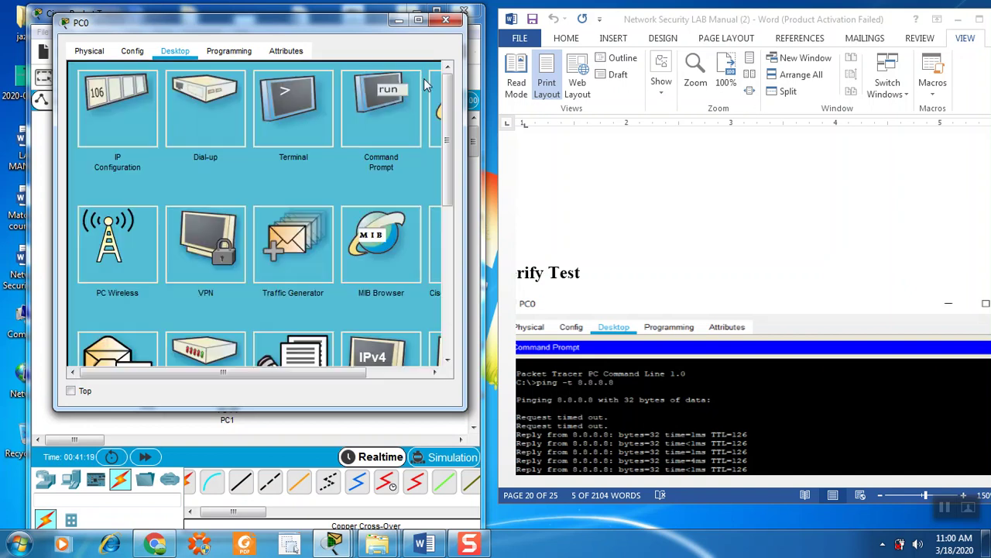
left_click(351, 113)
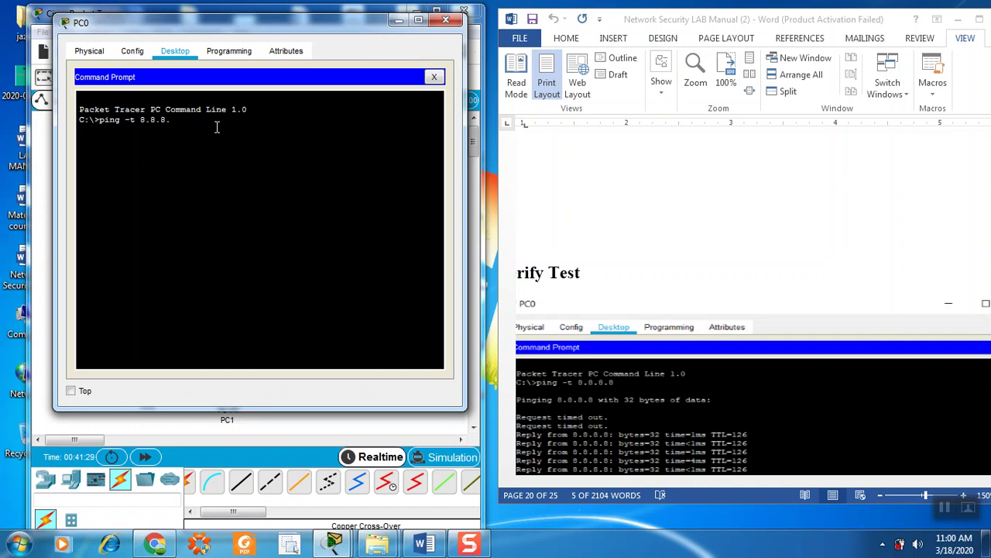
key("Return")
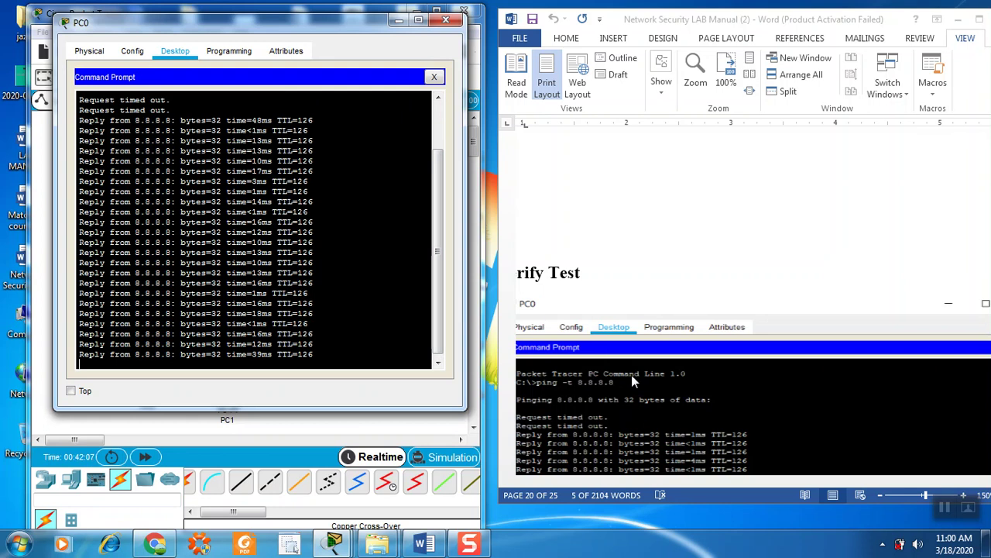
left_click(438, 76)
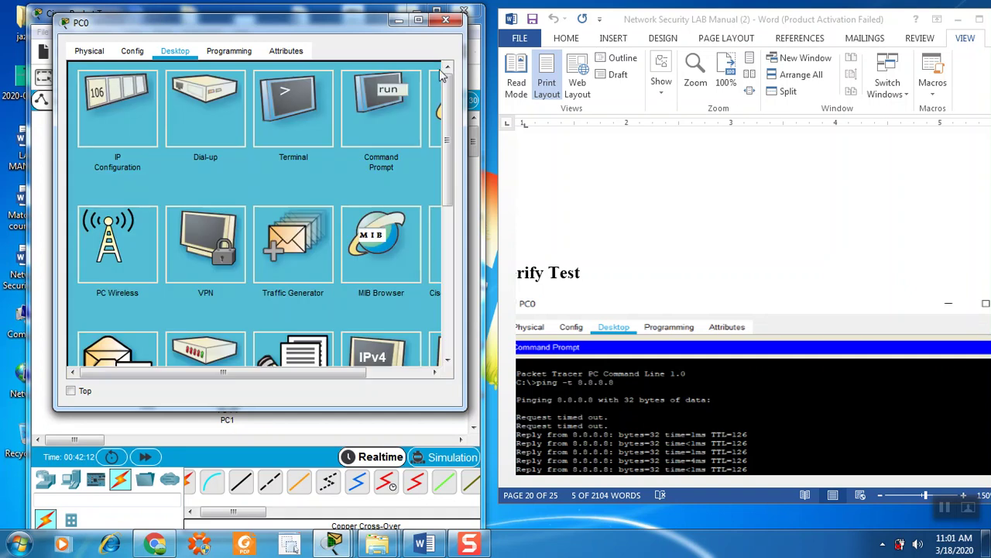
- Close PC0's device window to return to the topology
left_click(445, 20)
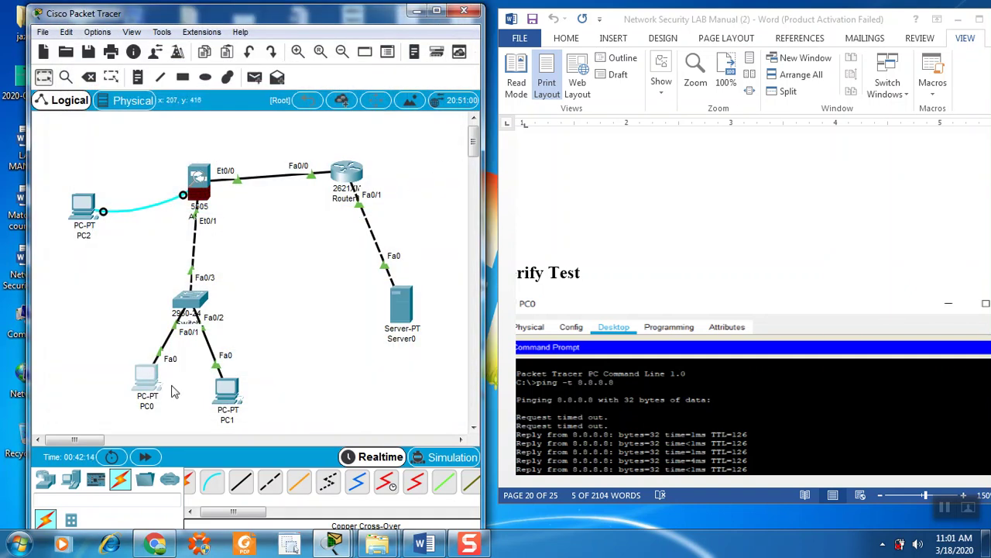